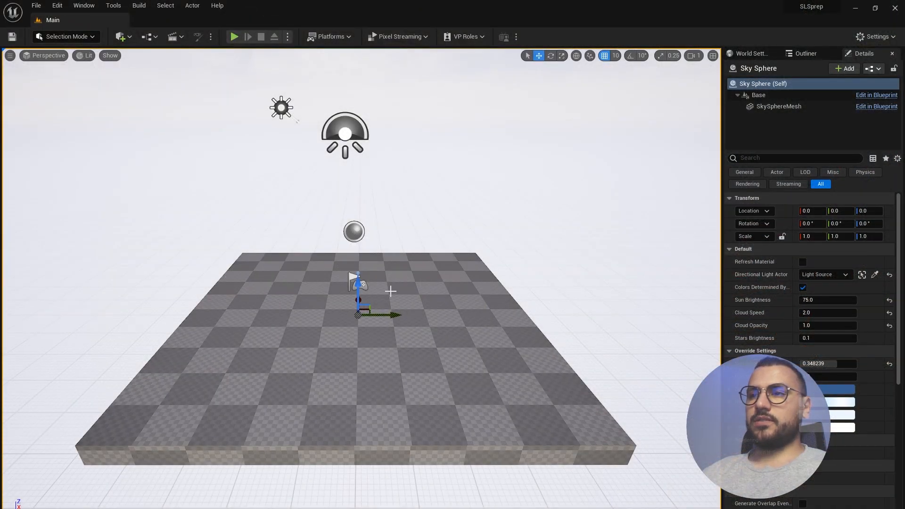
- From the Content Drawer, start an import to /Game and choose the MercedesSLS model file
key("ctrl+space")
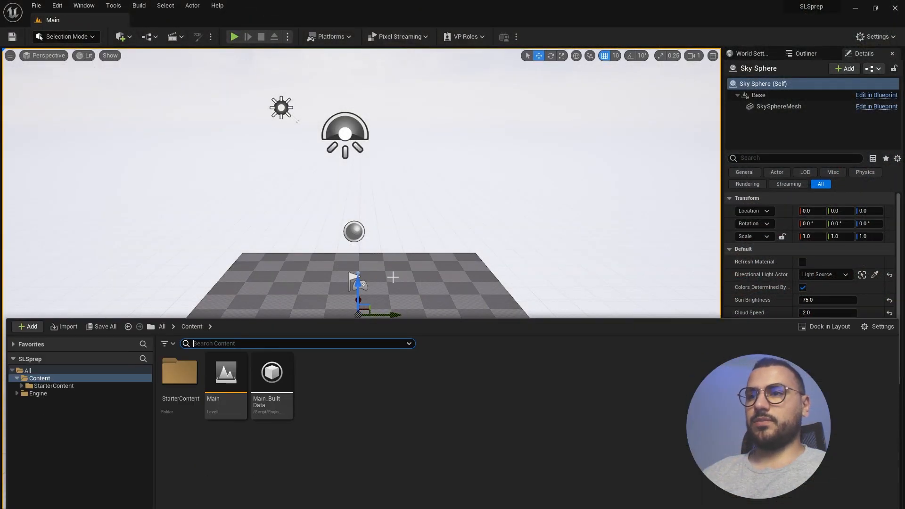
right_click(397, 386)
left_click(443, 144)
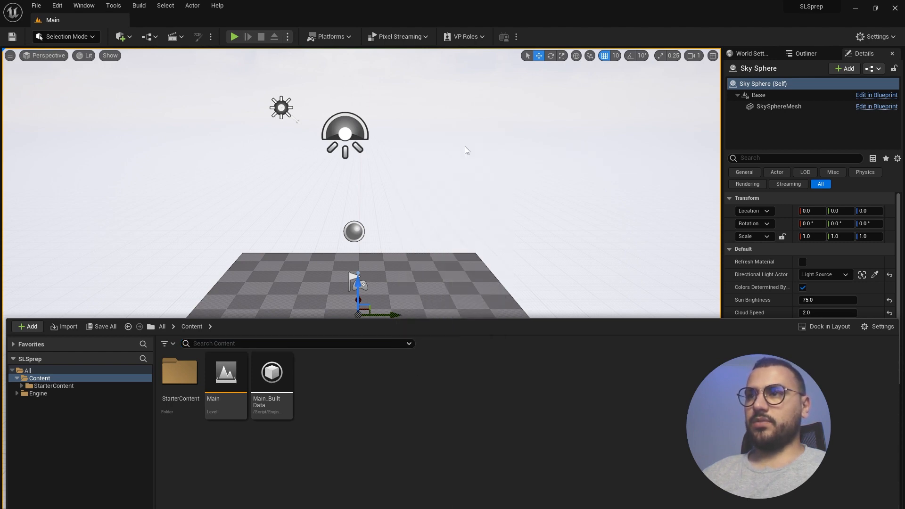
left_click(202, 77)
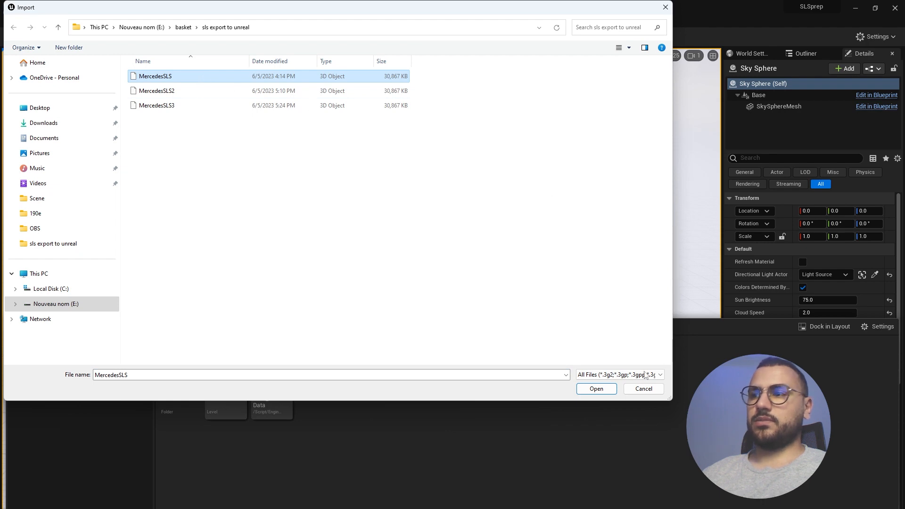
- Import MercedesSLS with Material Import Method left on Do Not Create Material, using Import All
left_click(595, 388)
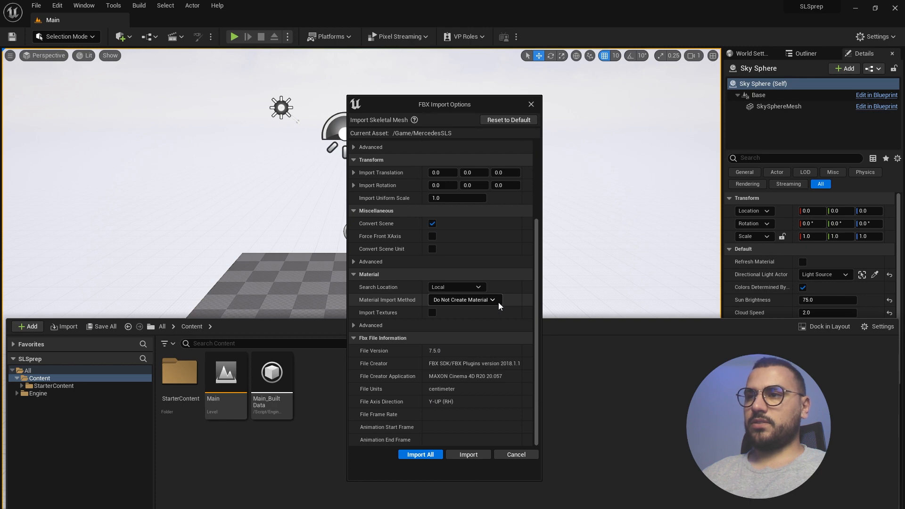
left_click(494, 300)
left_click(513, 288)
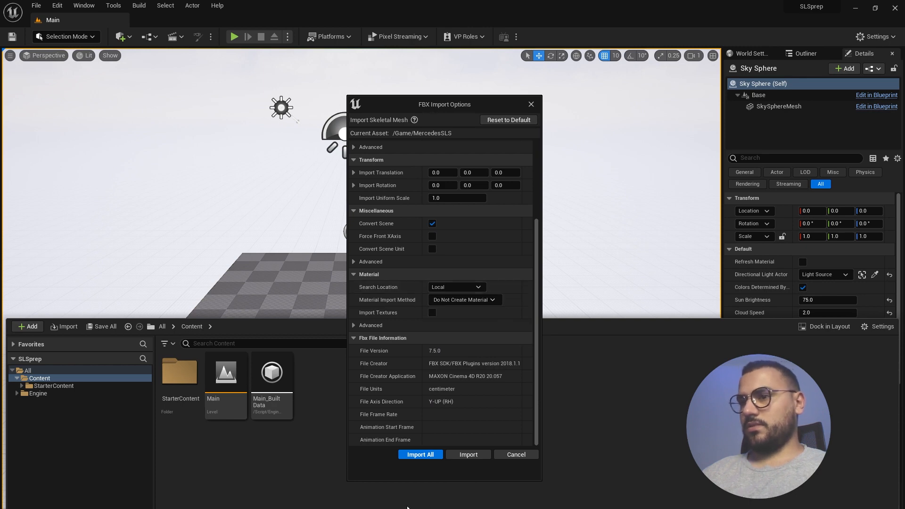
left_click(427, 455)
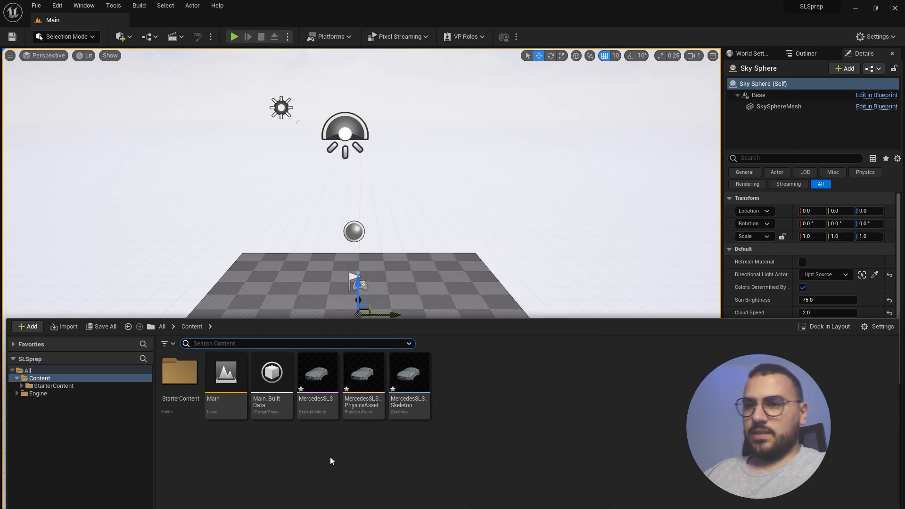
- Generate MercedesSLS_CtrlRig from the MercedesSLS skeletal mesh using Create > Control Rig
left_click(316, 383)
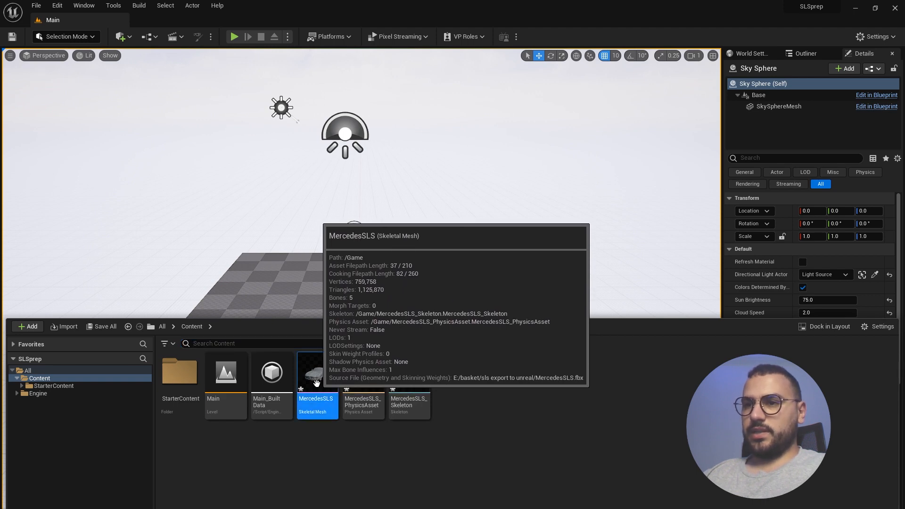
right_click(316, 383)
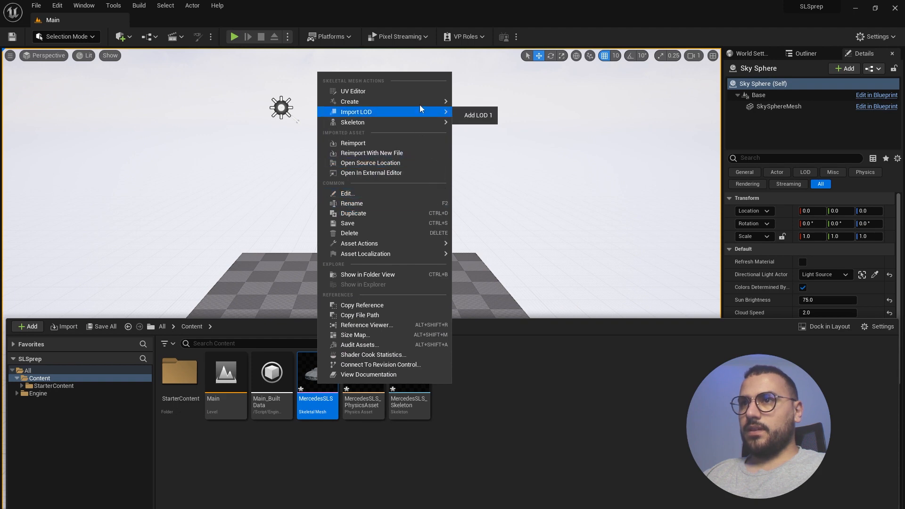
mouse_move(420, 103)
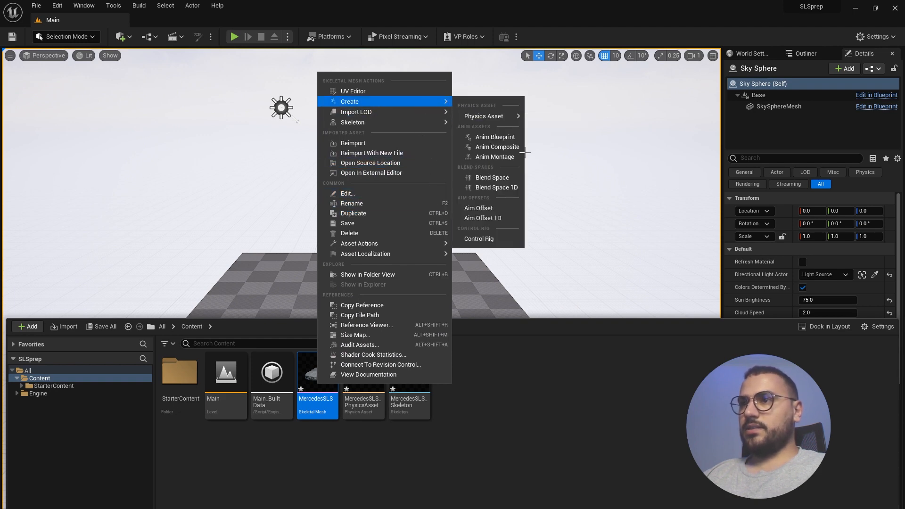
left_click(500, 238)
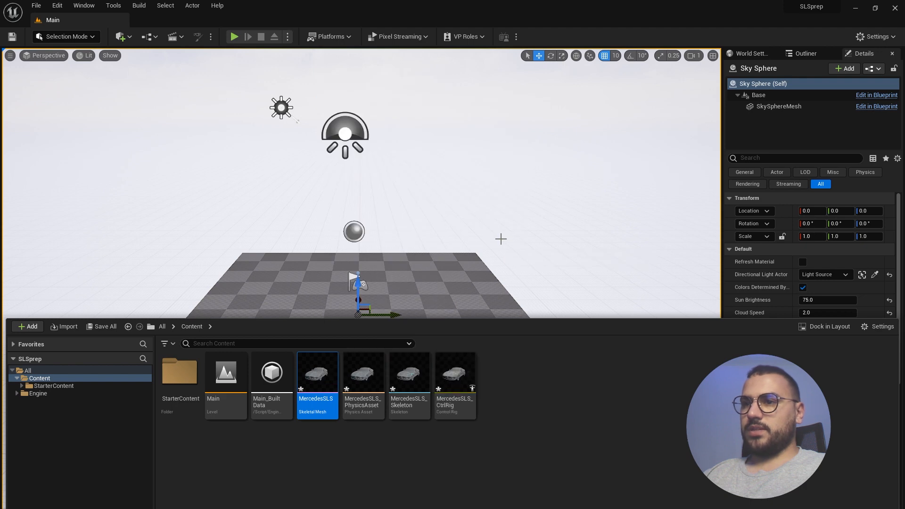
- Open MercedesSLS_CtrlRig and move the Forwards Solve node up and to the left
left_click(453, 373)
double_click(453, 371)
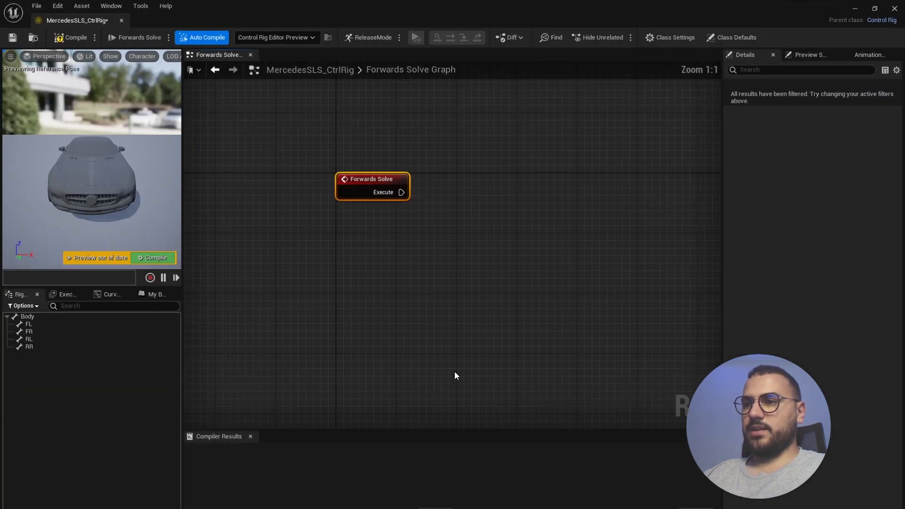
scroll(440, 246, "up", 2)
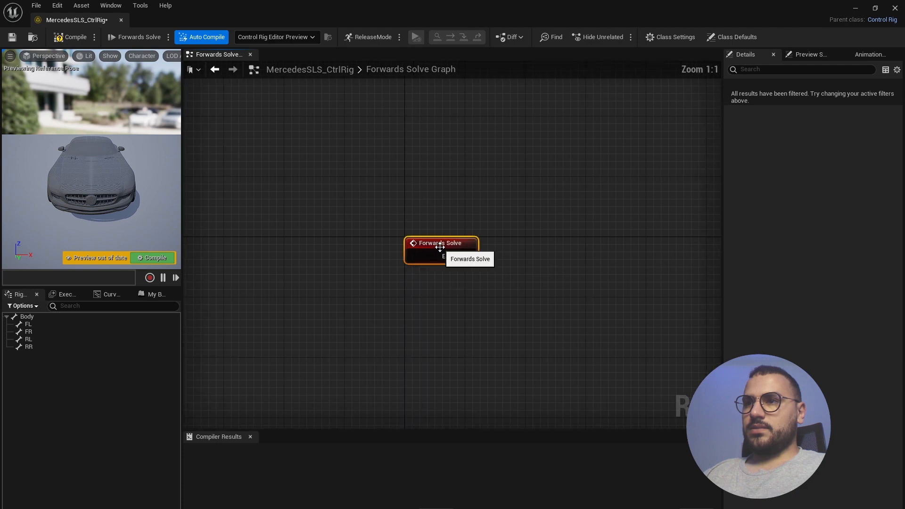
left_click_drag(432, 240, 340, 214)
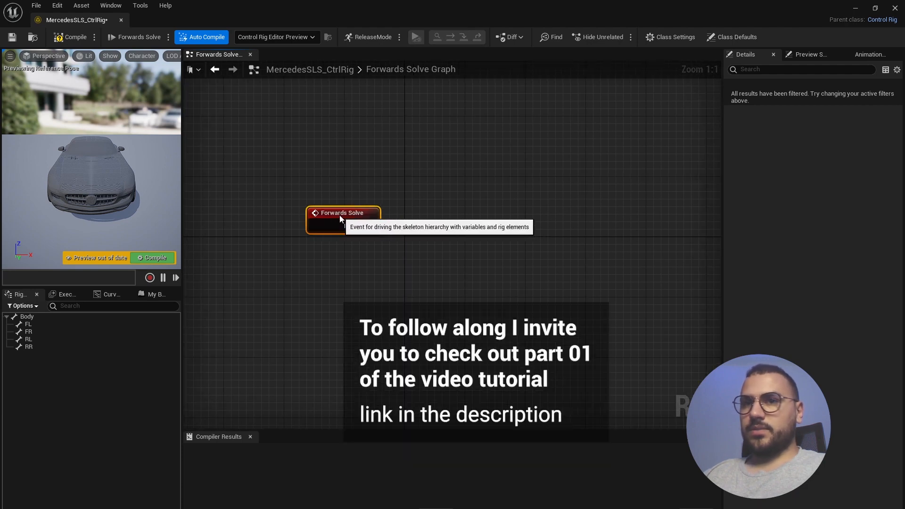
- Inspect the FL, FR and RR wheel bones in the Rig Hierarchy, then select Body
left_click(32, 324)
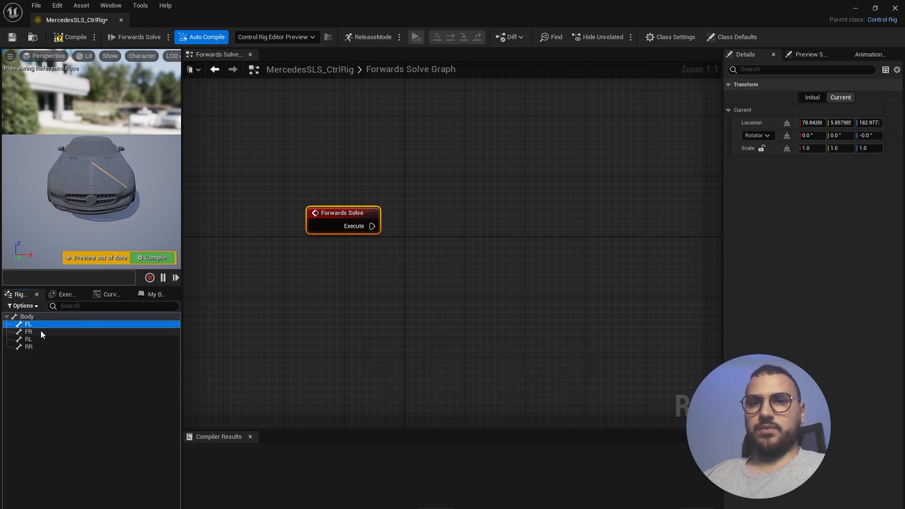
left_click(35, 331)
left_click(33, 346)
left_click(34, 324)
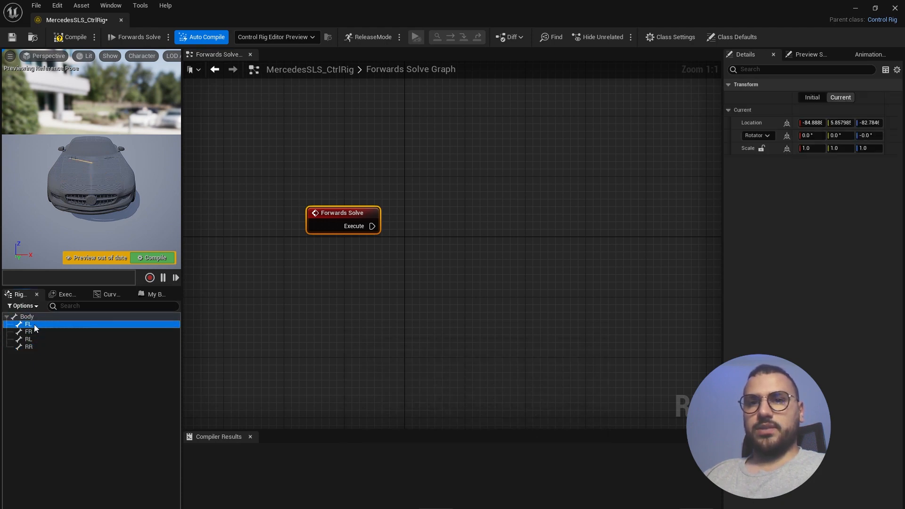
left_click(41, 354)
left_click(42, 317)
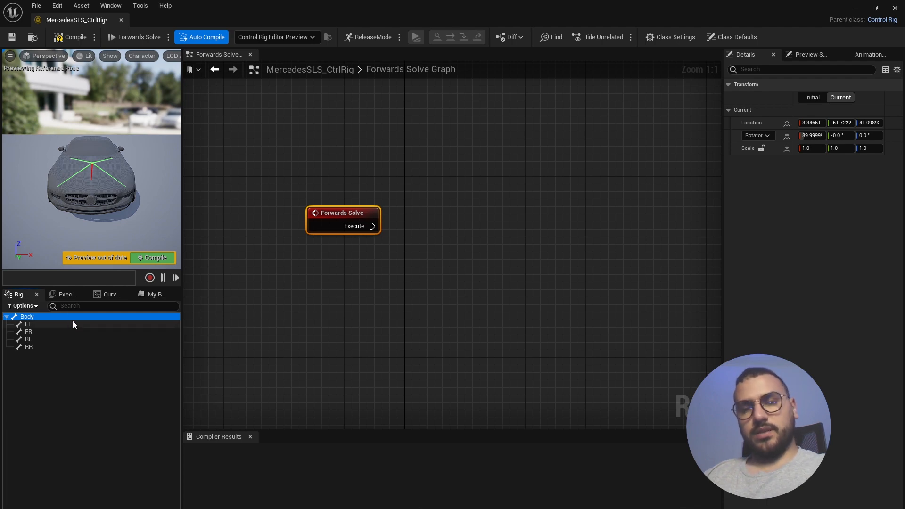
- Add new controls for the Body, FL and RL bones, naming the Body one 'body'
key("ctrl+n")
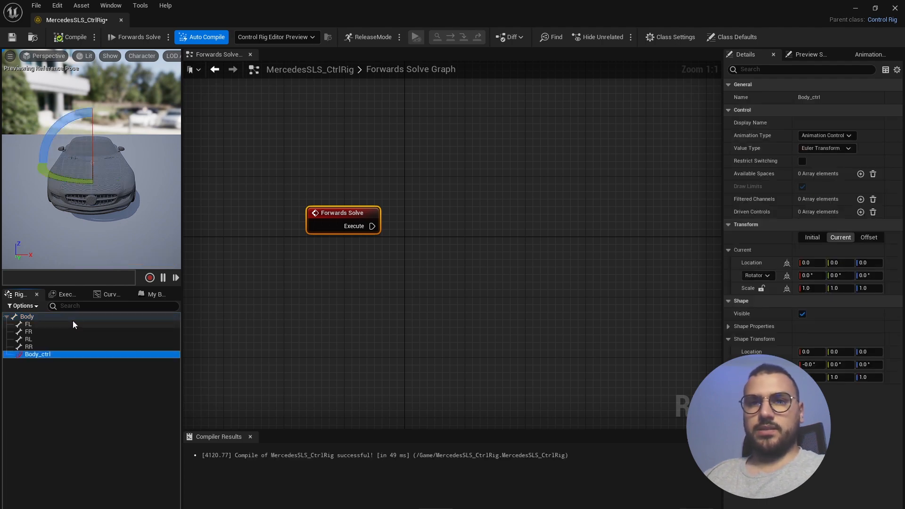
double_click(46, 355)
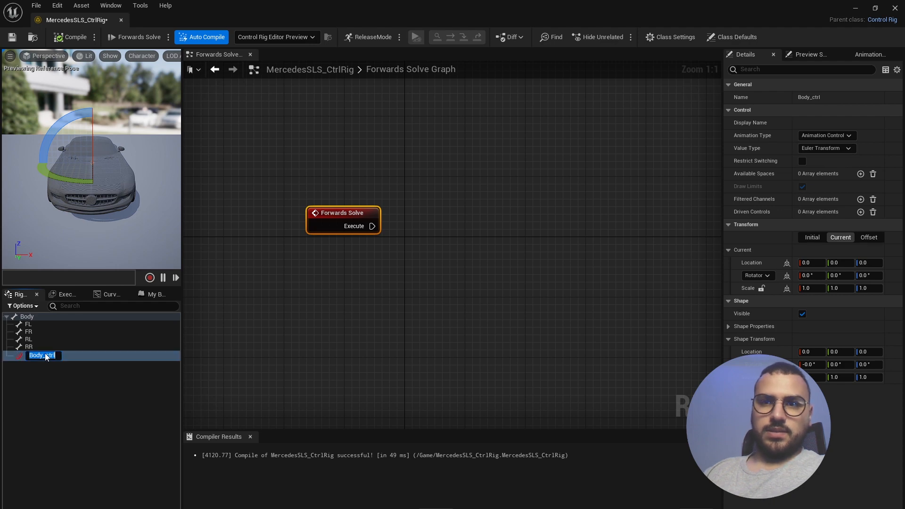
key("Return")
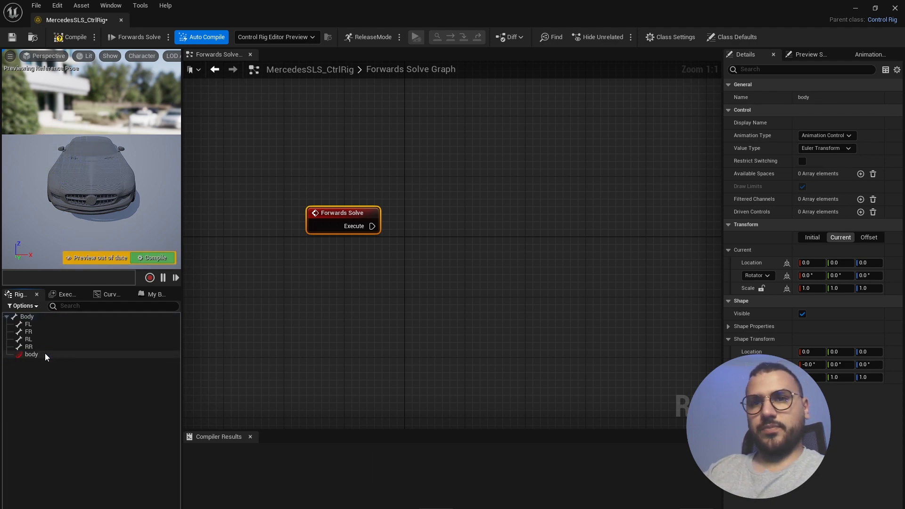
left_click(34, 322)
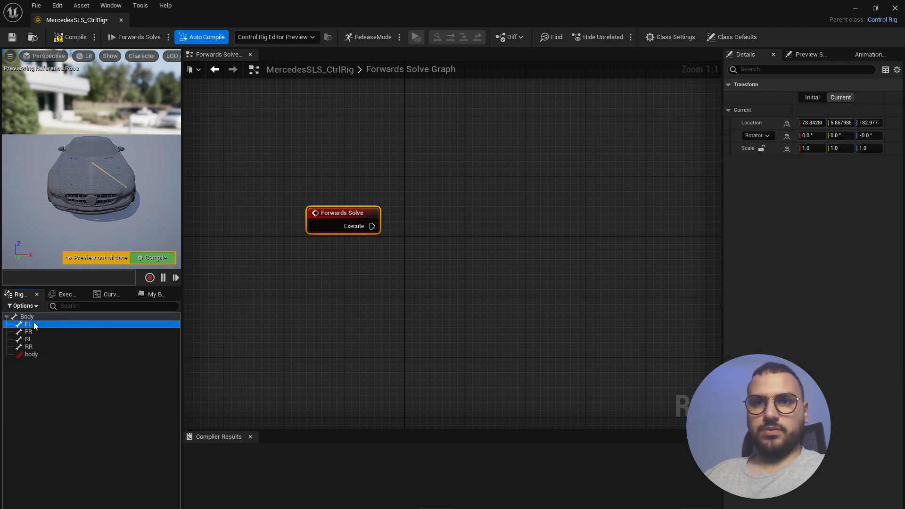
key("ctrl+n")
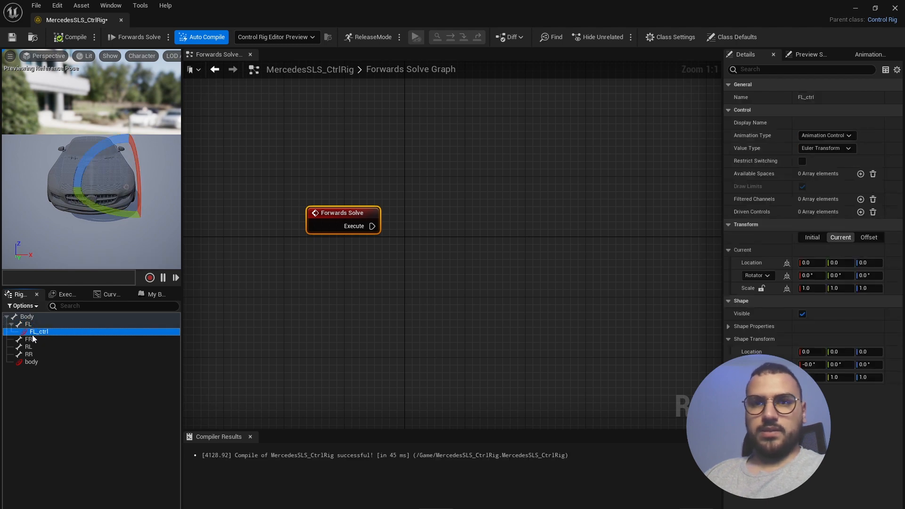
left_click(35, 346)
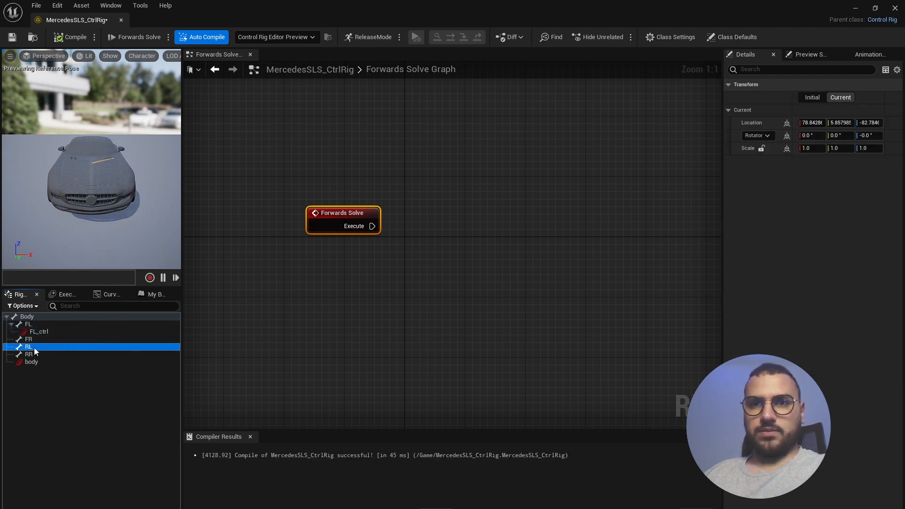
key("ctrl+n")
- Rename the FL control to 'steering' and the RL control to 'wheels rotation'
left_click(46, 389)
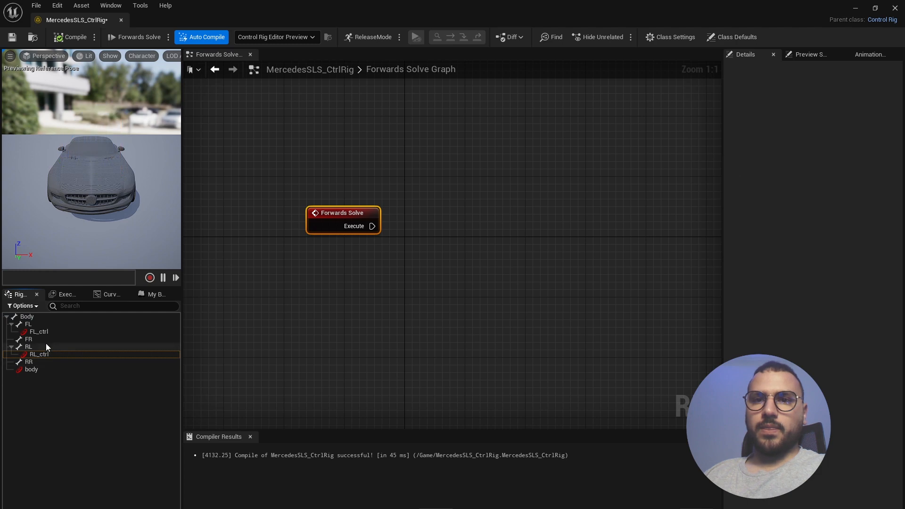
left_click(41, 332)
left_click(40, 332)
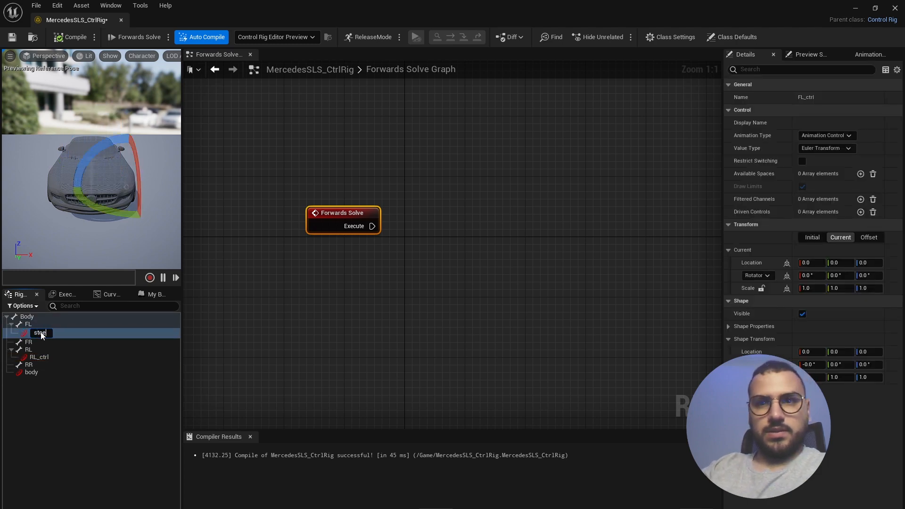
type("steering")
key("Return")
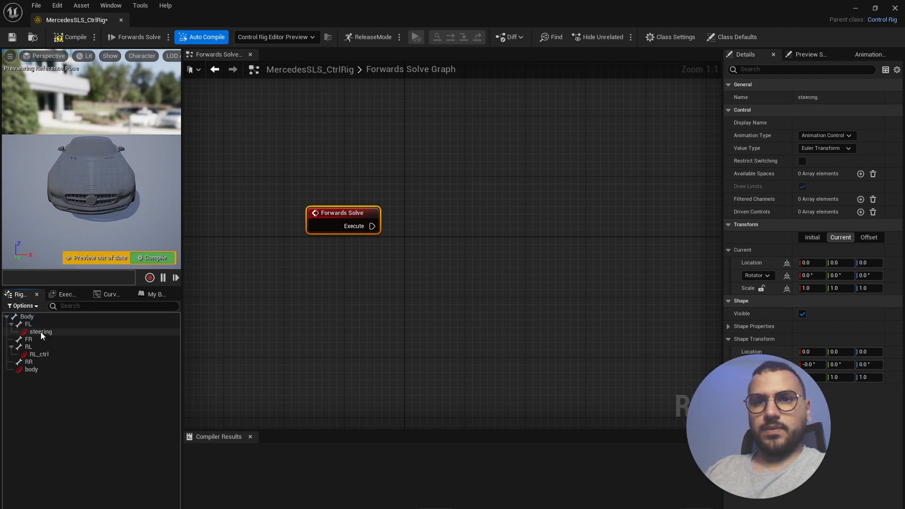
left_click(42, 355)
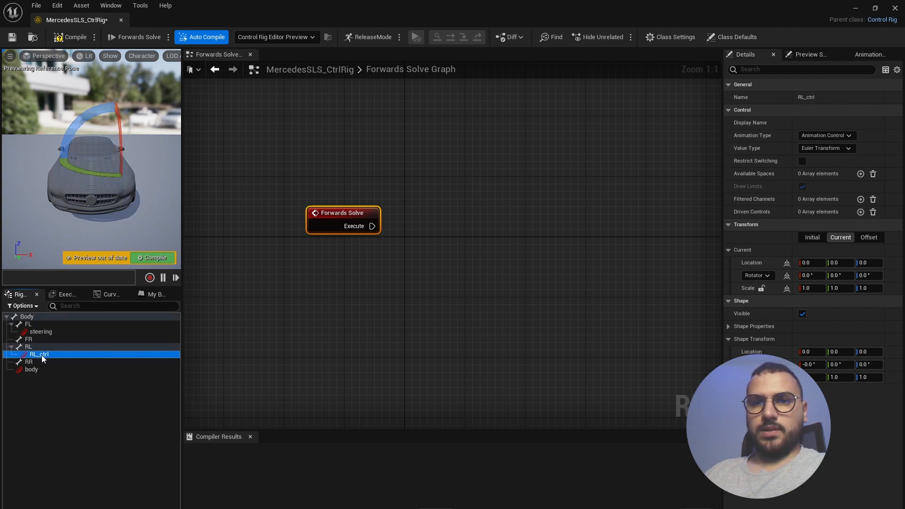
left_click(42, 355)
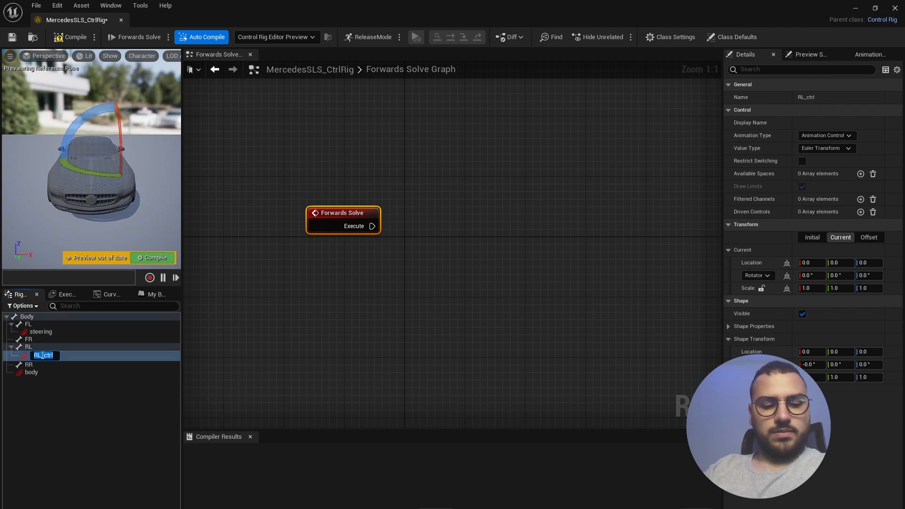
type("wheels rotation")
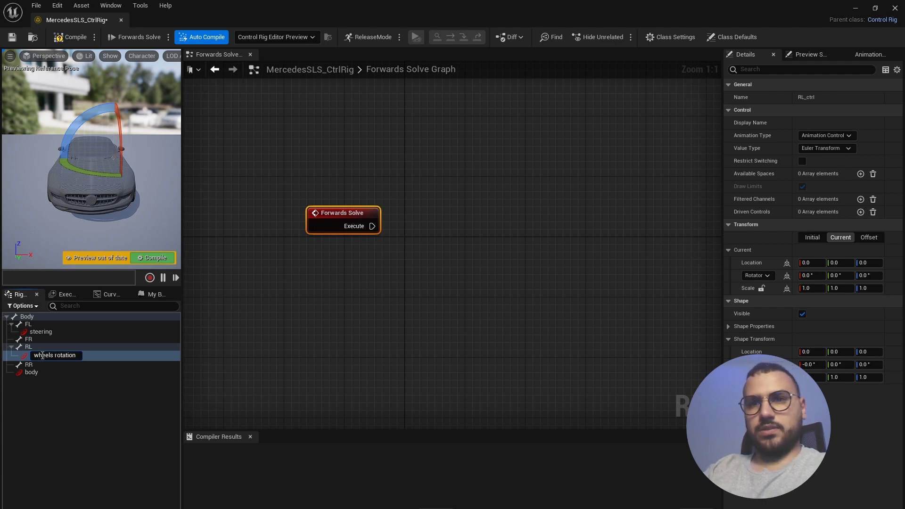
key("Return")
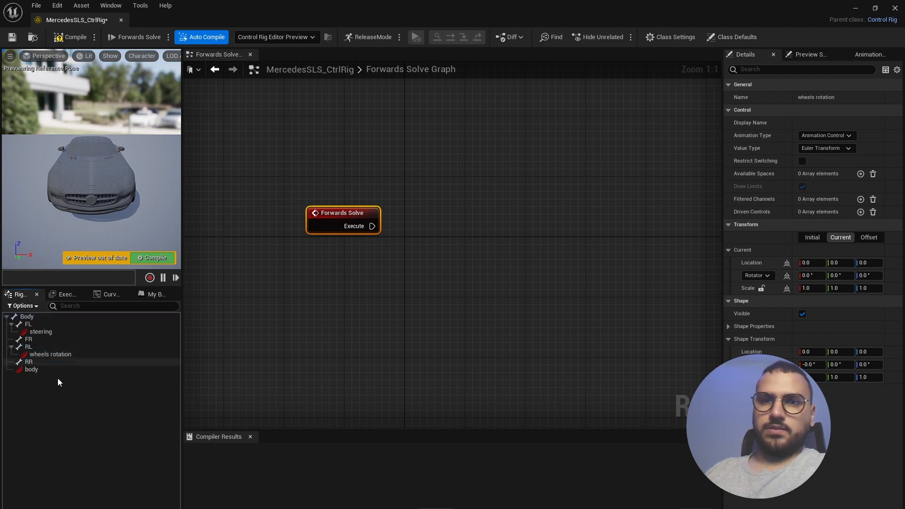
- Select the body, wheels rotation and steering controls in turn to check them
left_click(28, 369)
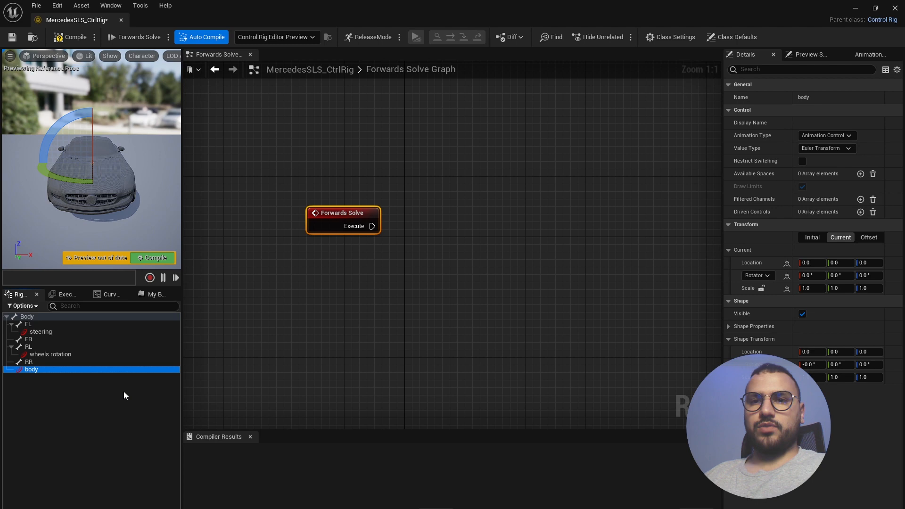
left_click(40, 353)
left_click(33, 369)
left_click(43, 332)
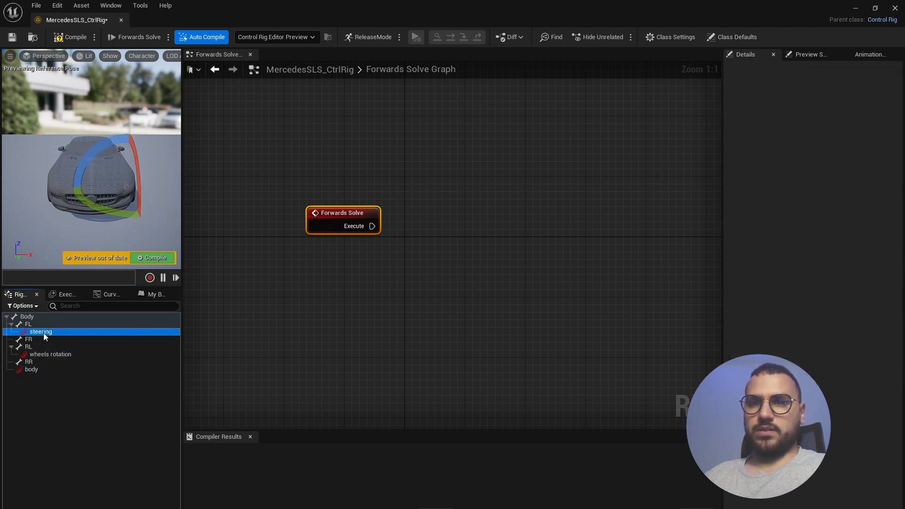
left_click(39, 371)
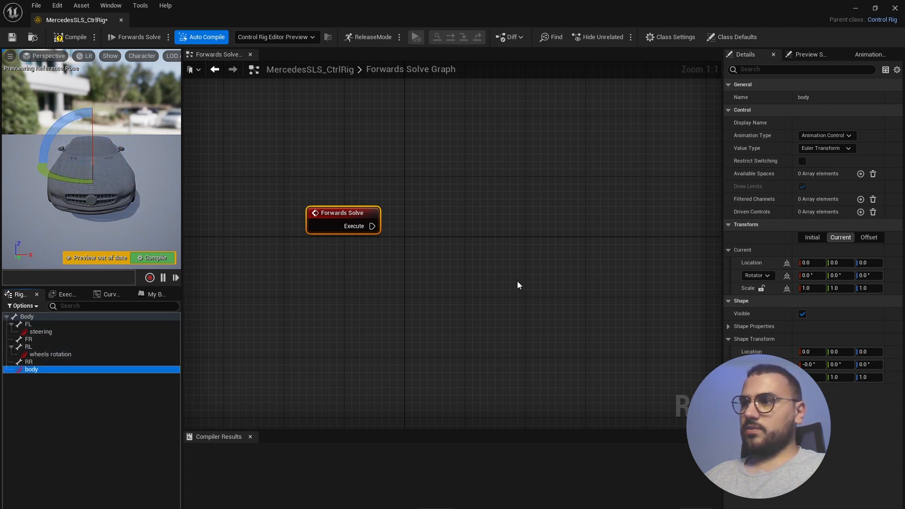
- Set the body control's shape colour to blue
left_click(729, 326)
left_click(830, 353)
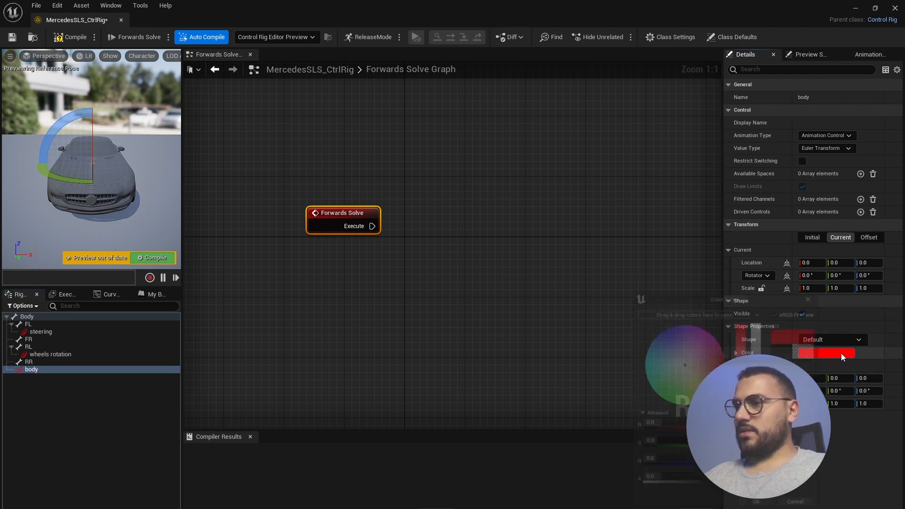
left_click_drag(708, 360, 667, 338)
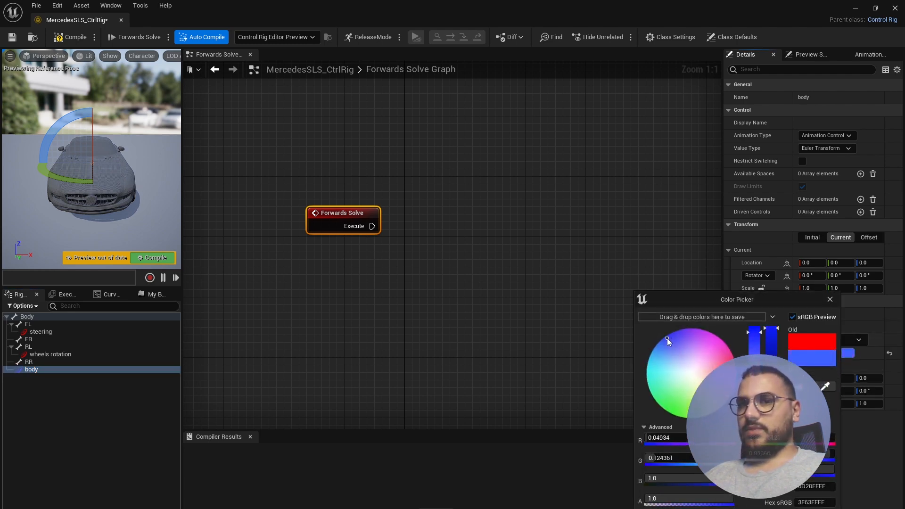
- Set the wheels rotation control's shape colour to pink
left_click(33, 355)
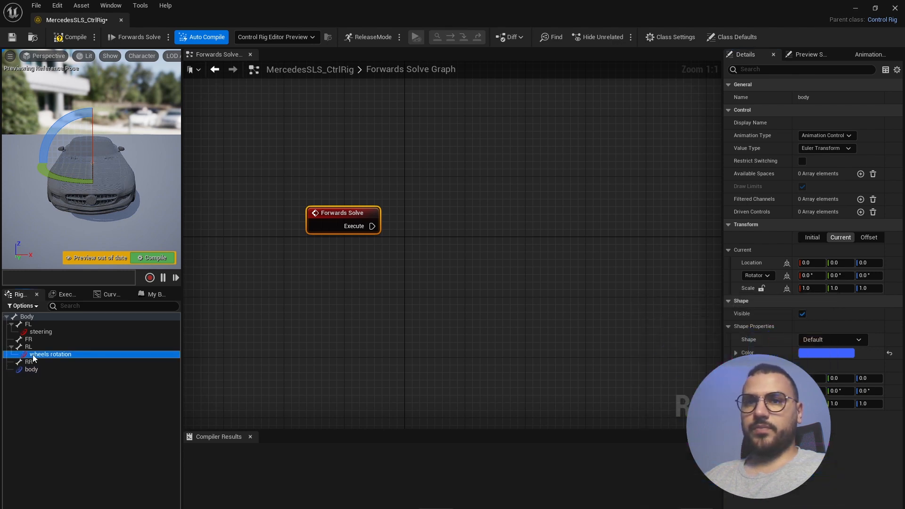
left_click(814, 352)
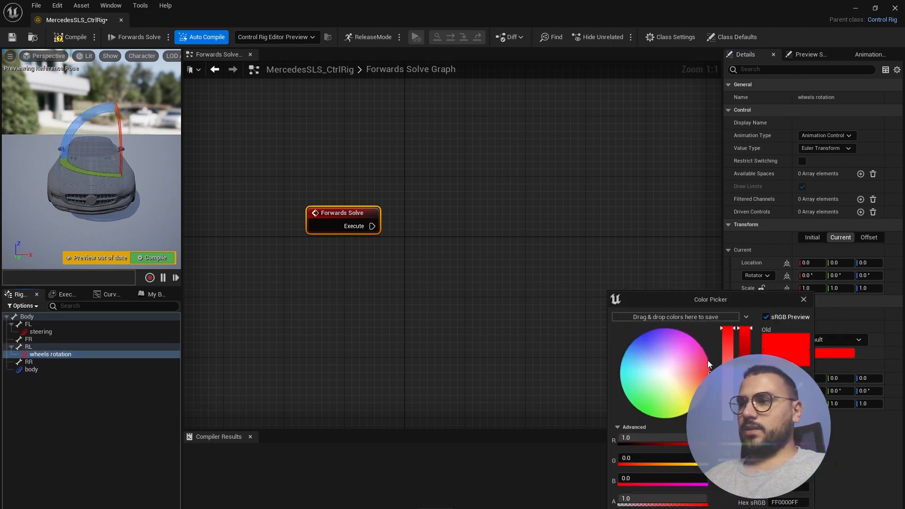
mouse_move(708, 360)
left_mouse_down()
mouse_move(699, 369)
mouse_move(707, 364)
left_mouse_up()
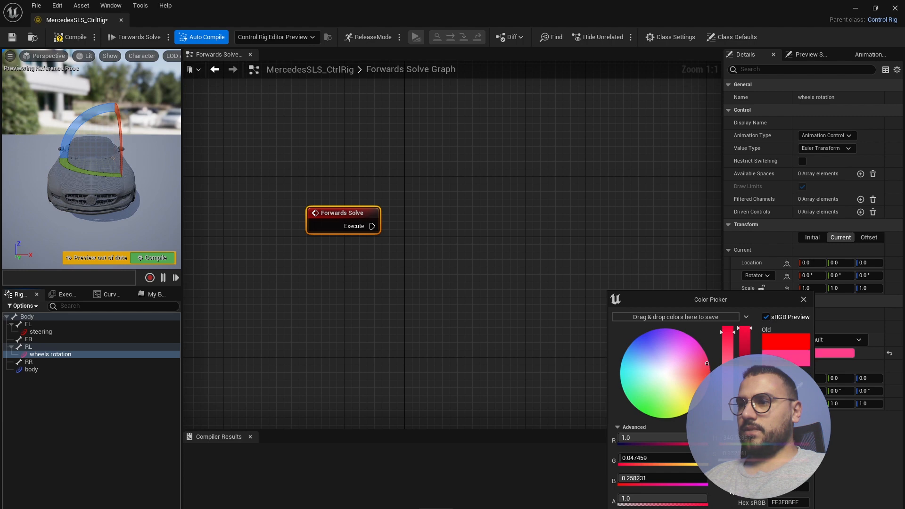
key("Return")
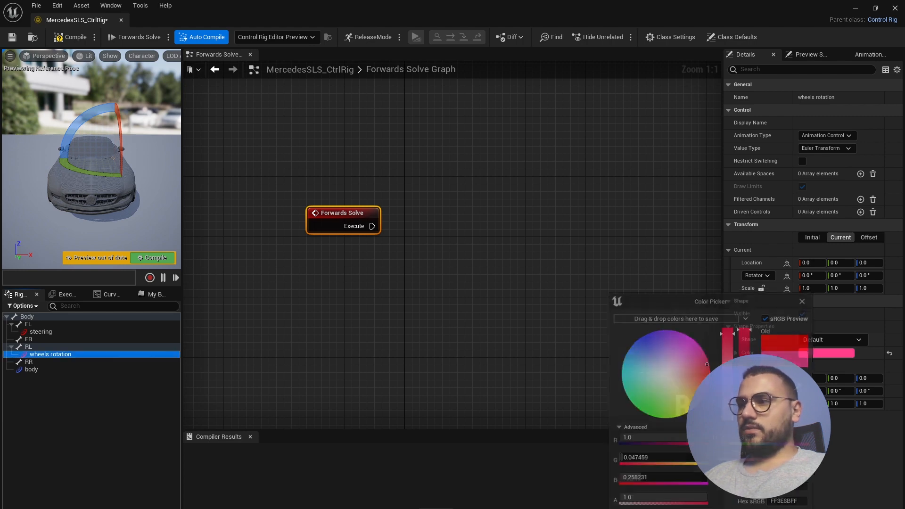
- Set the steering control's shape colour to yellow
left_click(70, 331)
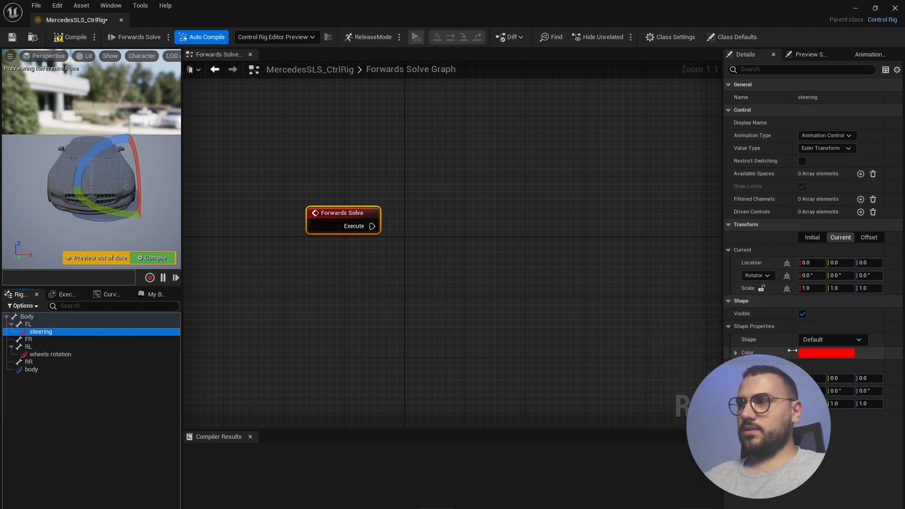
left_click(820, 355)
left_click_drag(686, 387, 697, 418)
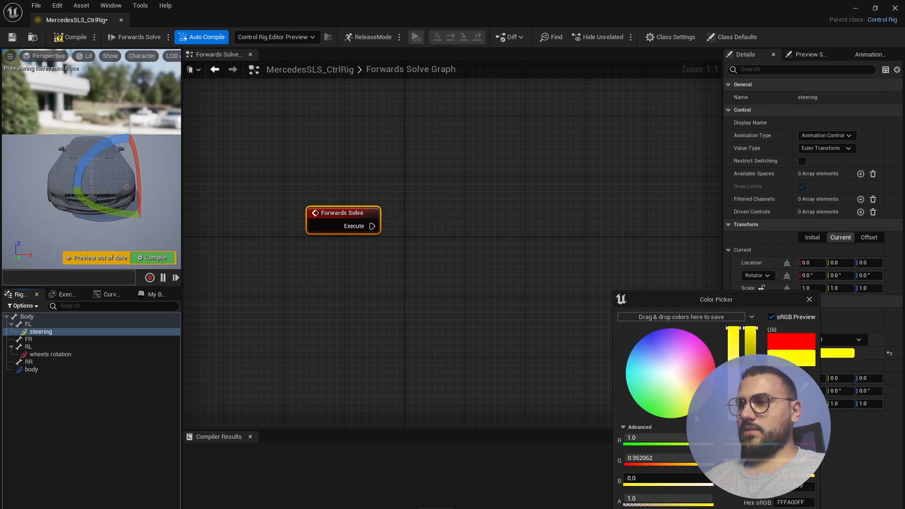
key("Return")
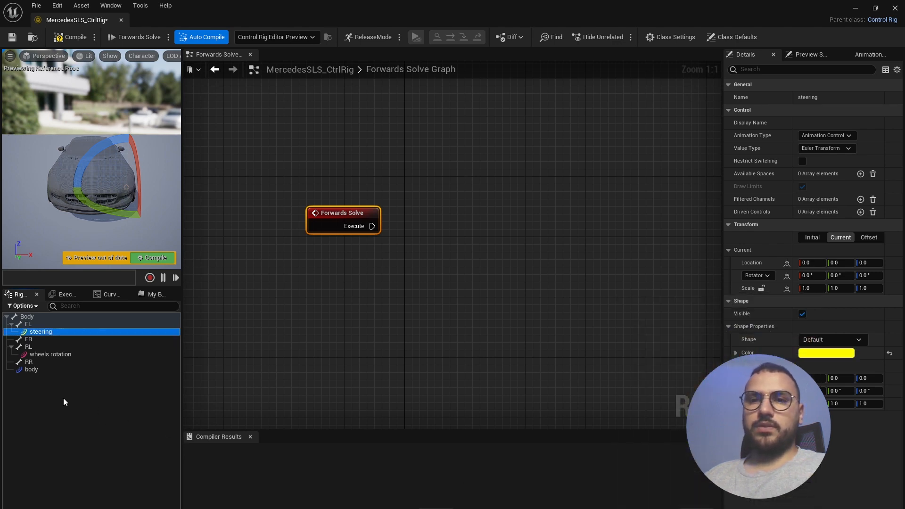
- Add a new null to the Rig Hierarchy and name it CTRL
left_click(100, 394)
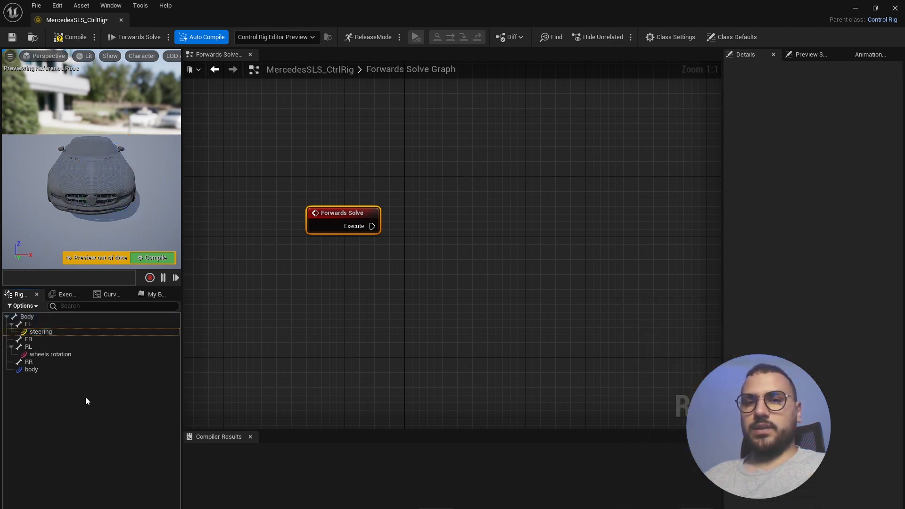
right_click(90, 398)
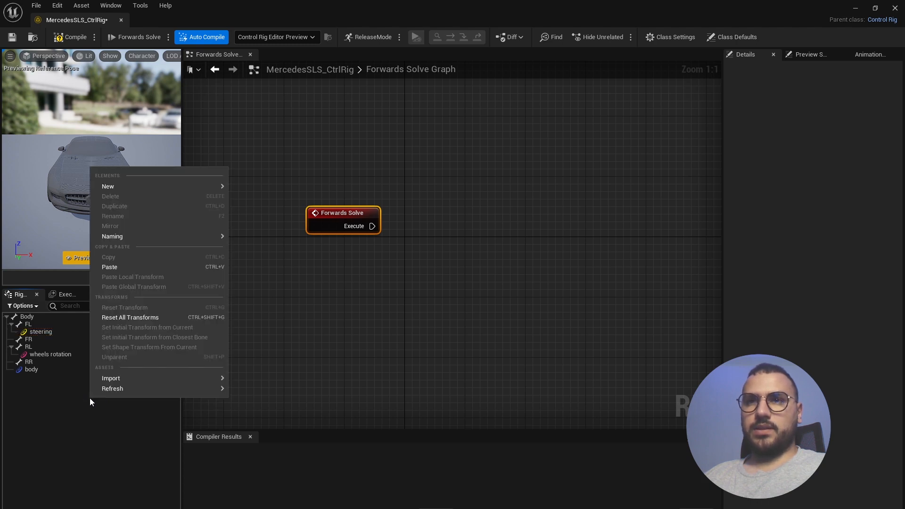
mouse_move(180, 187)
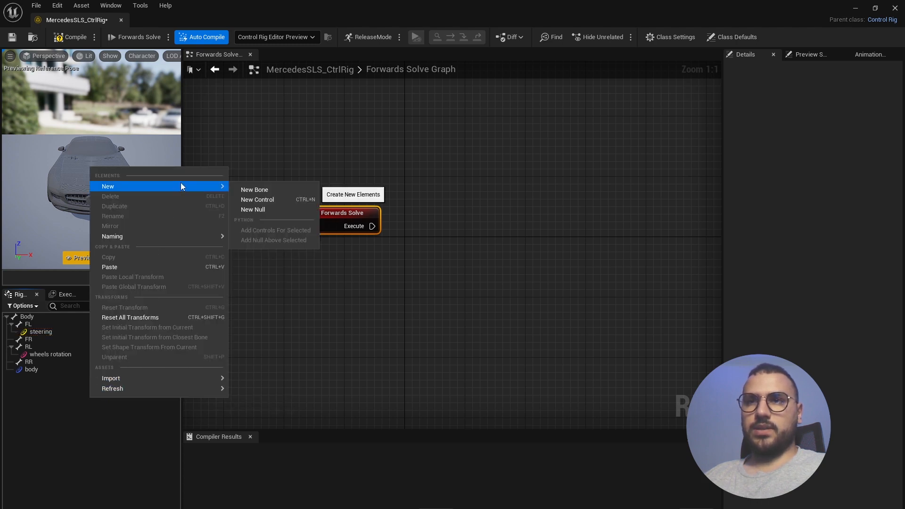
left_click(286, 210)
double_click(33, 377)
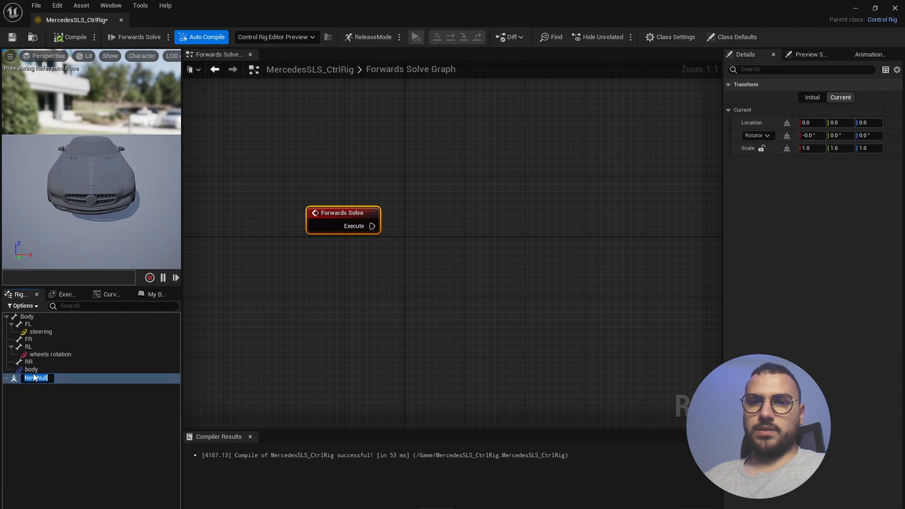
type("Ctl")
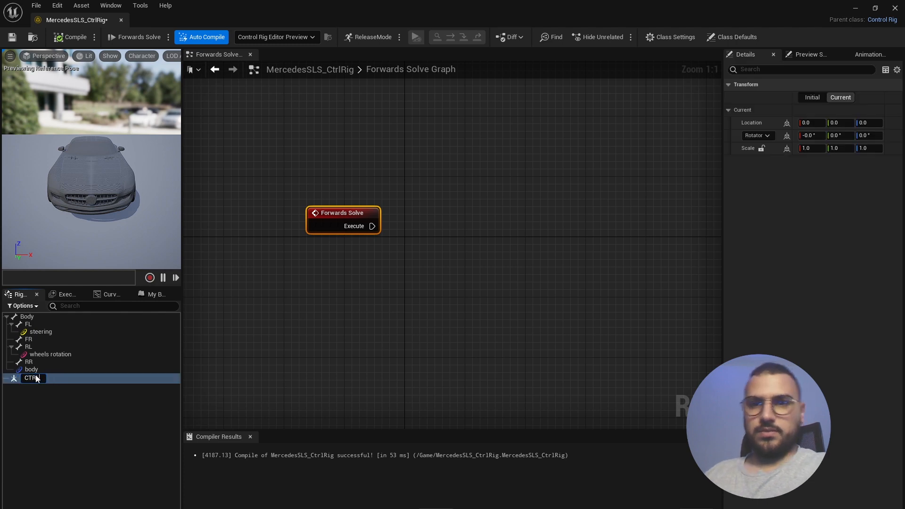
key("Escape")
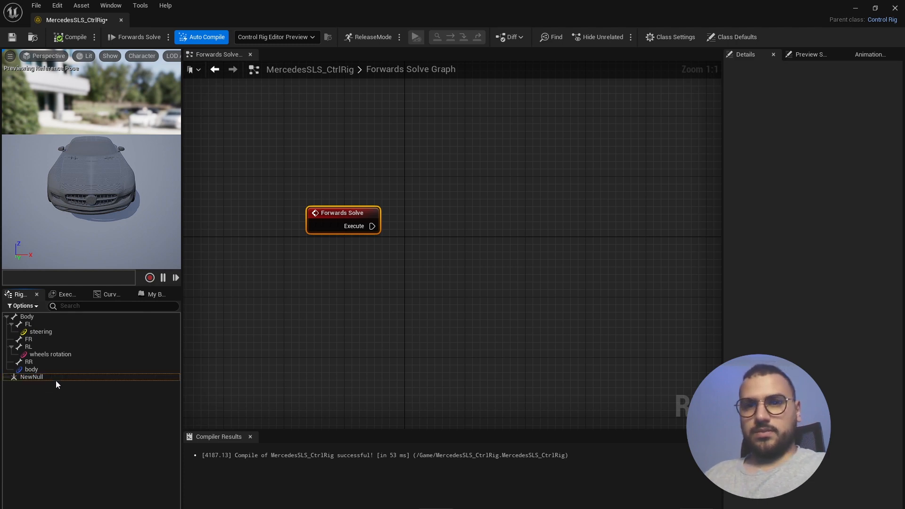
left_click(31, 377)
left_click(31, 377)
type("CTR")
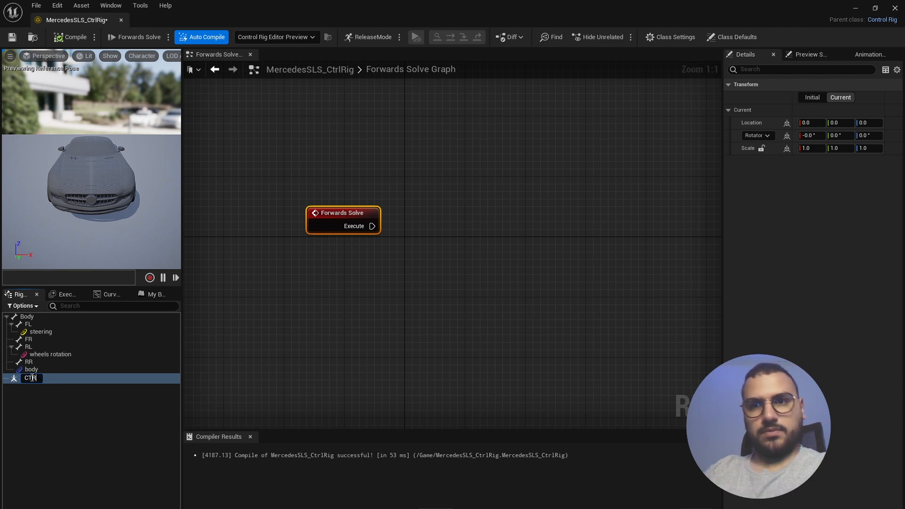
type("L")
key("Return")
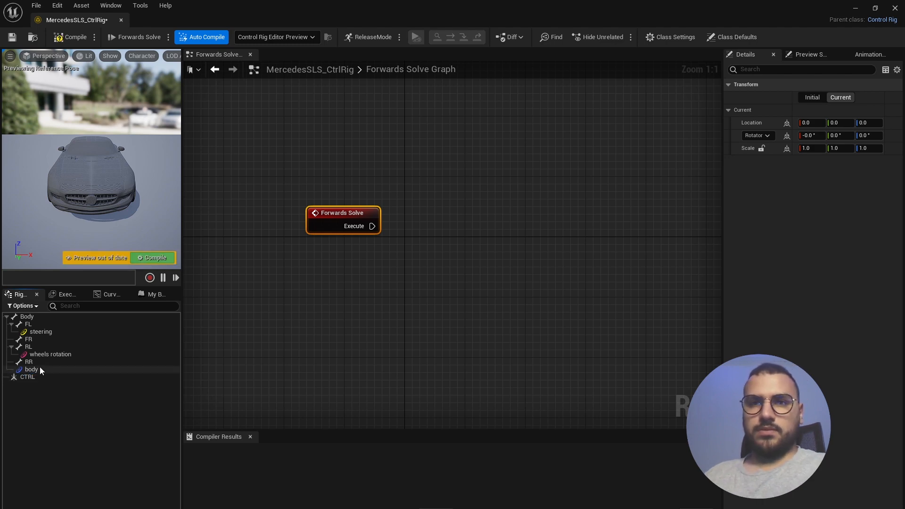
- Parent the body, wheels rotation and steering controls under CTRL
left_click(34, 370)
left_click(50, 354, "ctrl")
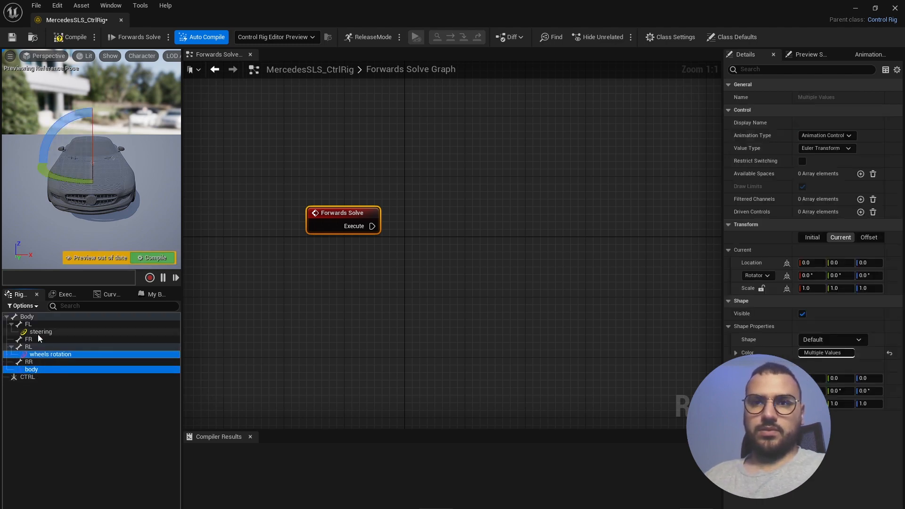
left_click(40, 332, "ctrl")
left_click_drag(35, 371, 32, 377)
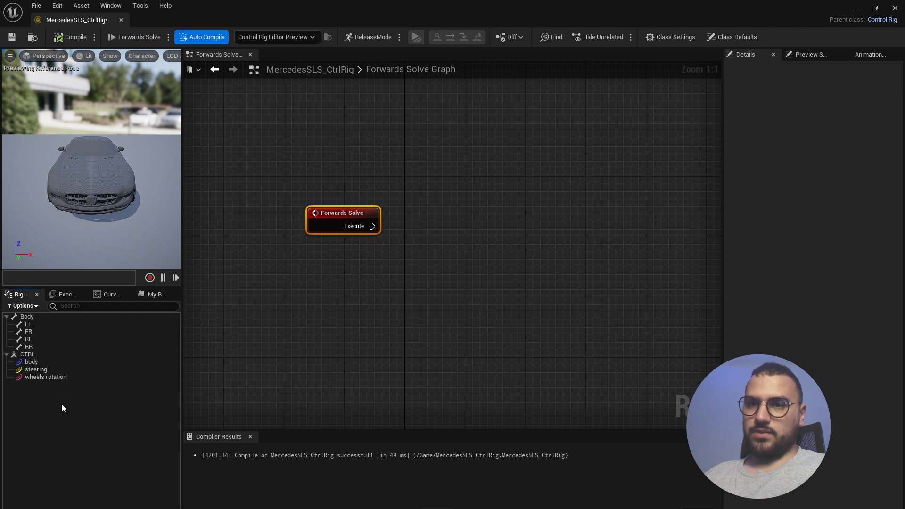
left_click_drag(353, 213, 316, 206)
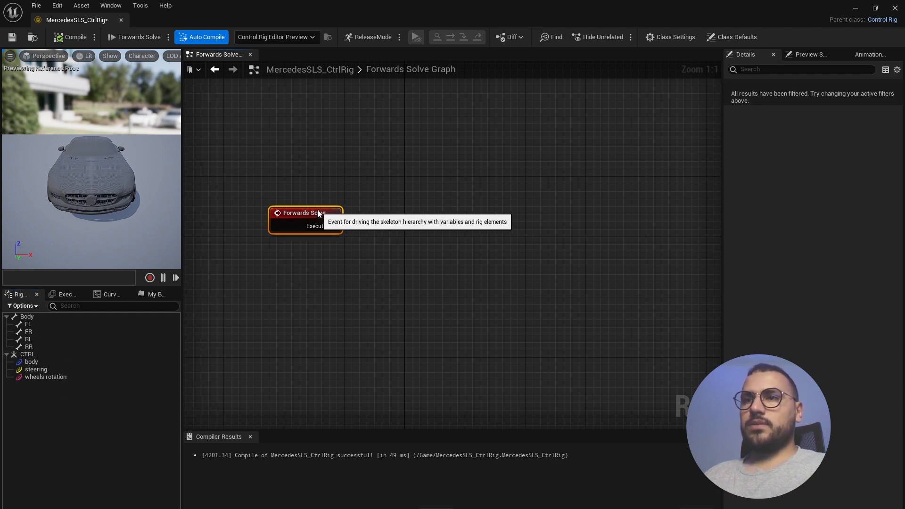
left_click_drag(75, 182, 125, 181, "alt")
- Add a Get Transform node for the body control and a Set Transform node for the Body bone
left_click(38, 361)
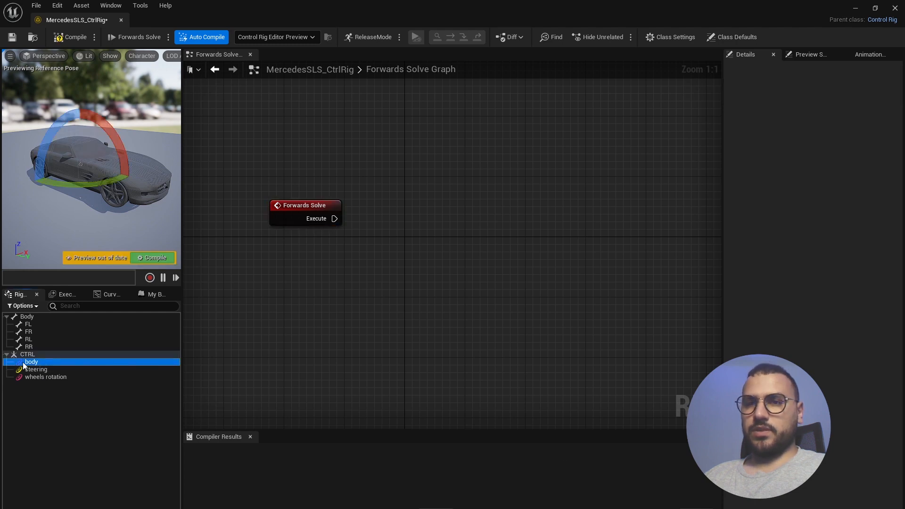
left_click_drag(395, 253, 374, 280)
left_click(441, 270)
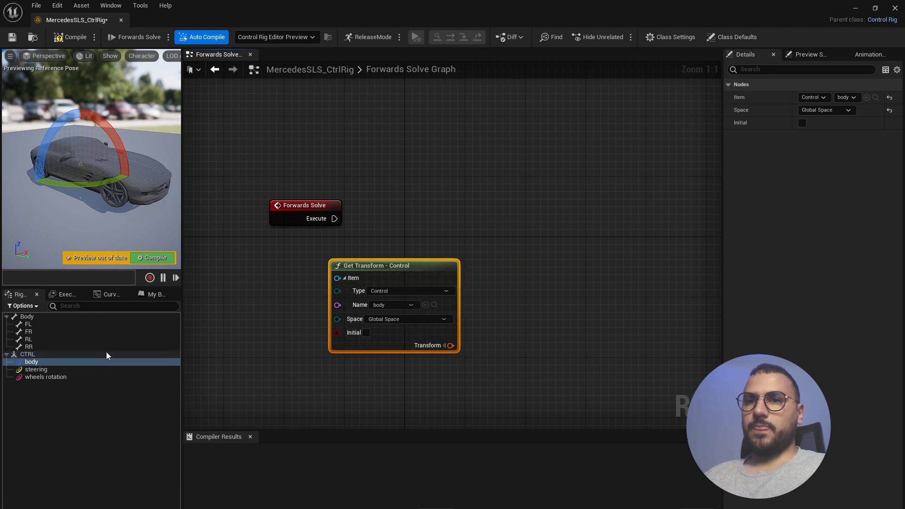
left_click(22, 319)
left_click_drag(22, 318, 548, 256)
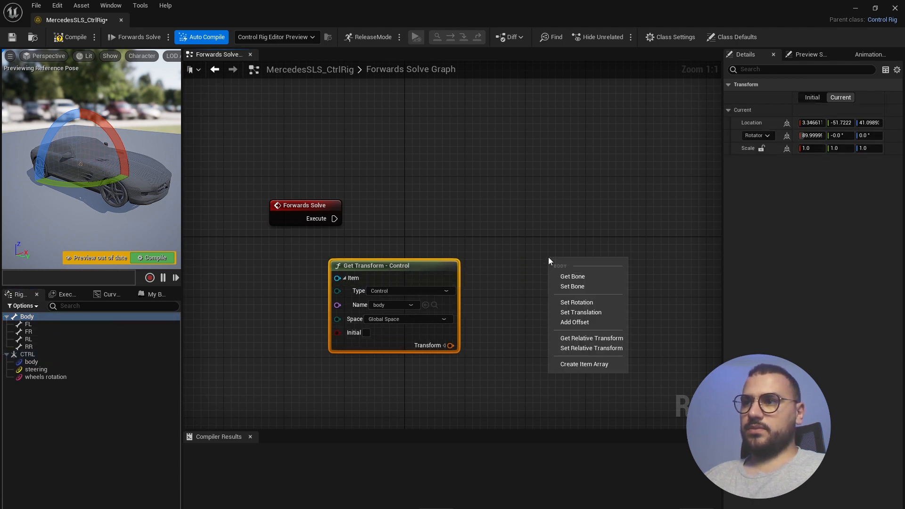
left_click(607, 287)
left_click_drag(589, 264, 558, 258)
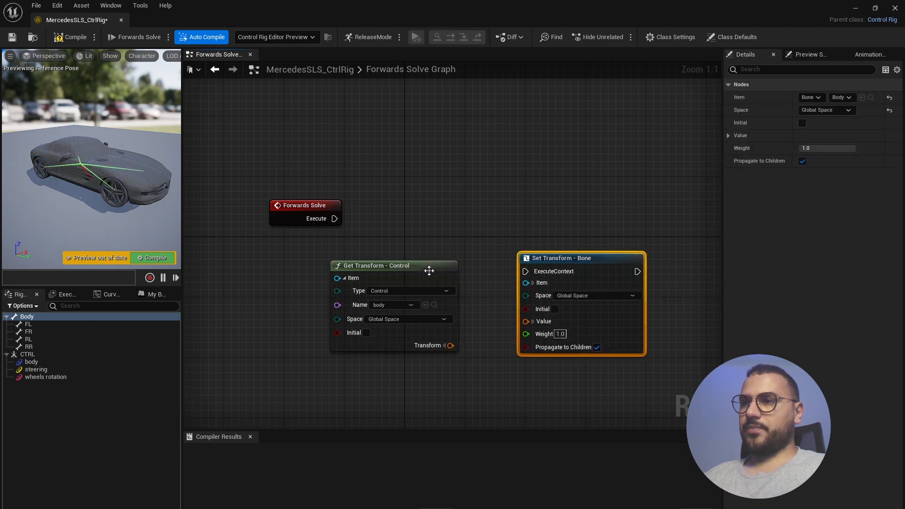
left_click(429, 270)
left_click_drag(429, 270, 401, 276)
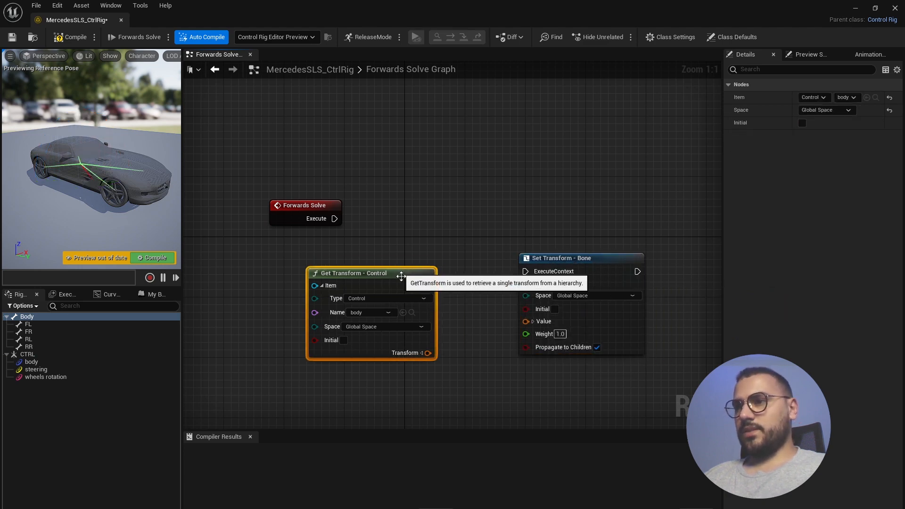
- Wire the control's Rotation into the bone's Value Rotation, hook up Forwards Solve, and compile
left_click(421, 353)
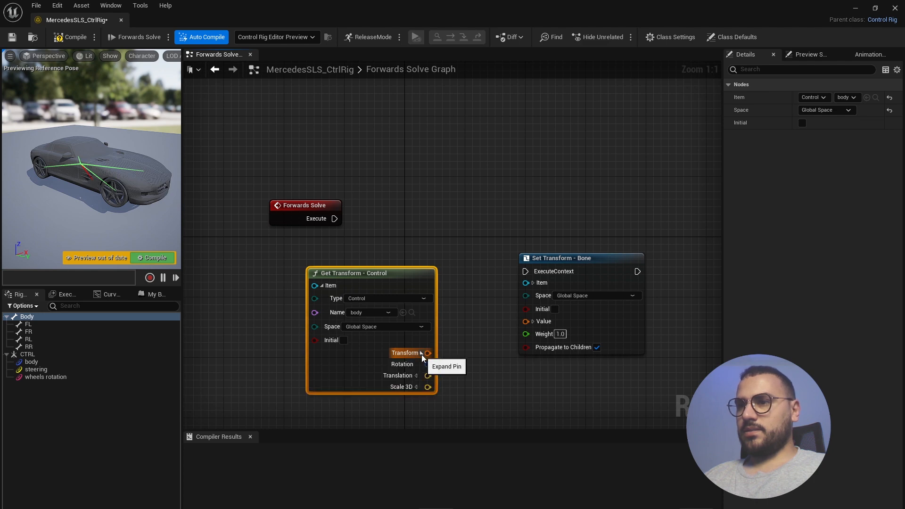
left_click(533, 322)
left_click_drag(428, 364, 526, 333)
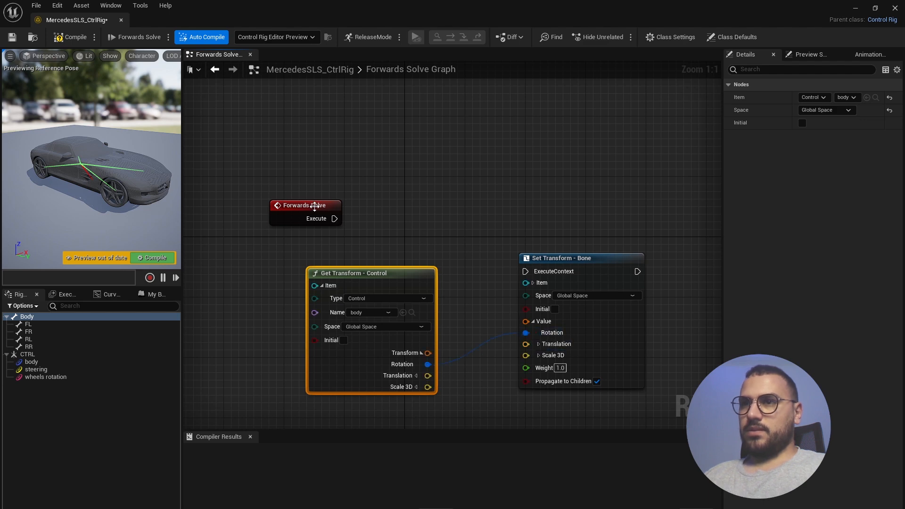
left_click_drag(315, 206, 526, 271)
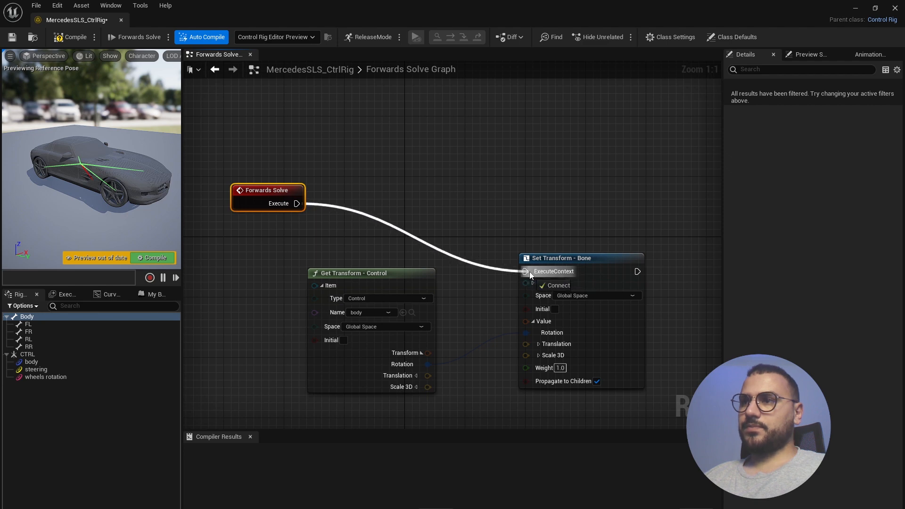
left_click(80, 40)
left_click(42, 363)
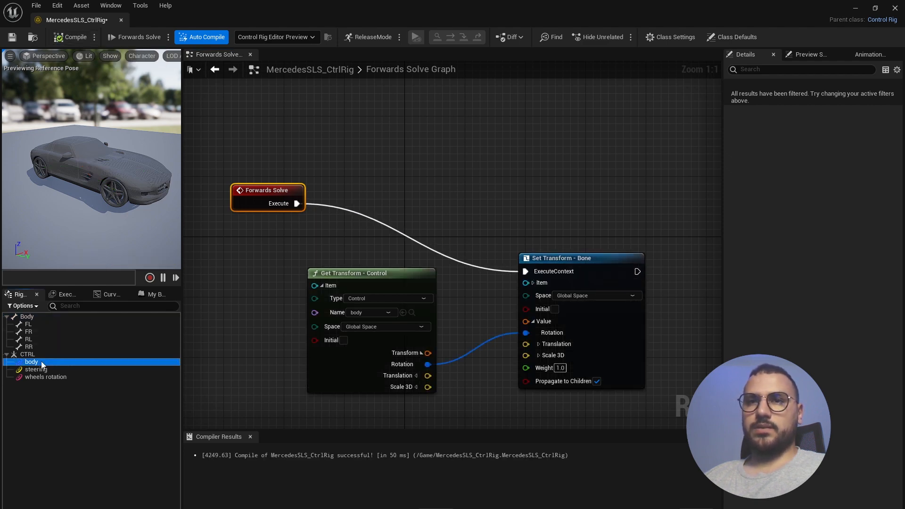
- Test-rotate the body control around two axes in the viewport, undoing each rotation
left_click_drag(116, 134, 124, 170)
key("ctrl+z")
left_click_drag(81, 190, 89, 210)
scroll(107, 183, "up", 5)
scroll(107, 186, "down", 4)
scroll(105, 187, "up", 2)
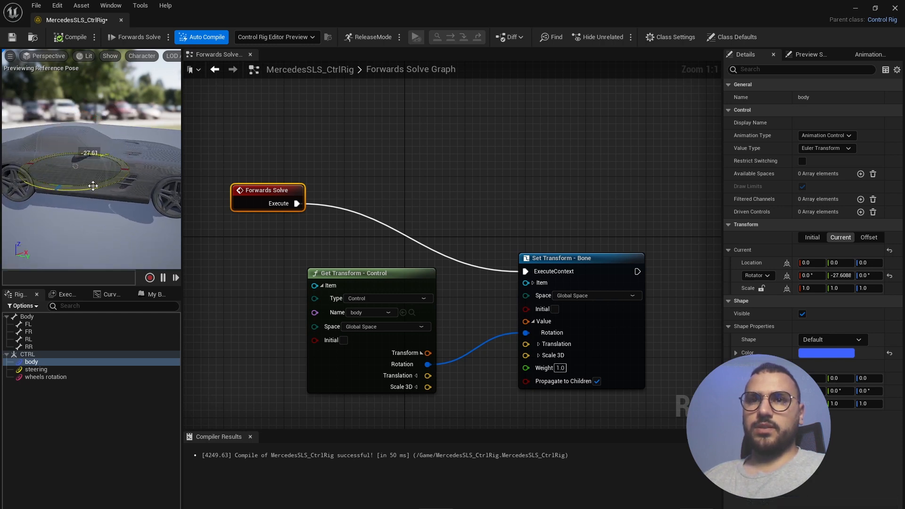
key("ctrl+z")
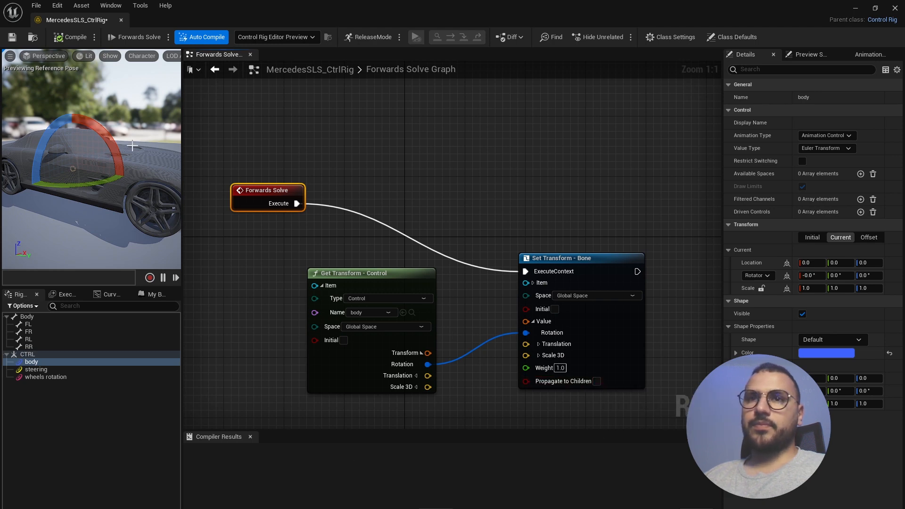
- Roll the body once more, reset it to zero, then move Get Transform closer and select both nodes
scroll(102, 155, "down", 3)
left_click_drag(114, 133, 117, 138)
left_click_drag(131, 175, 122, 182)
key("ctrl+z")
scroll(362, 210, "down", 1)
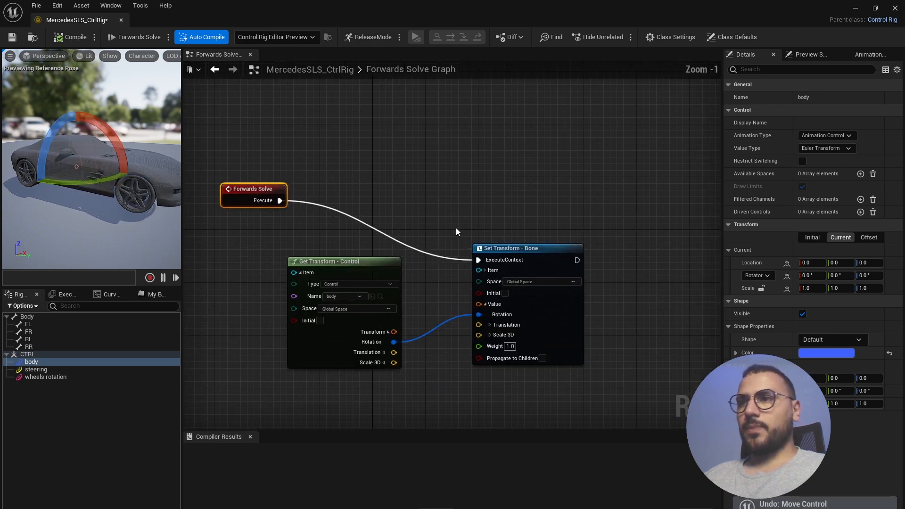
left_click_drag(357, 255, 383, 250)
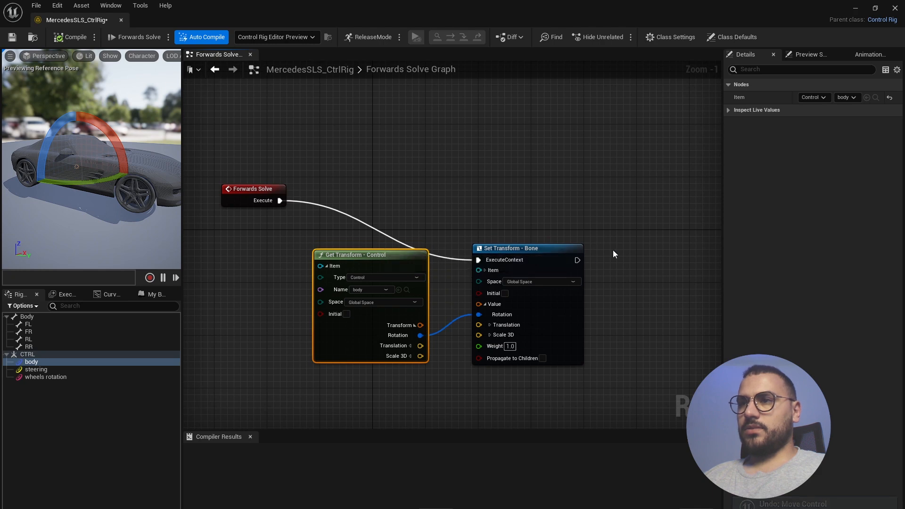
left_click_drag(615, 239, 288, 379)
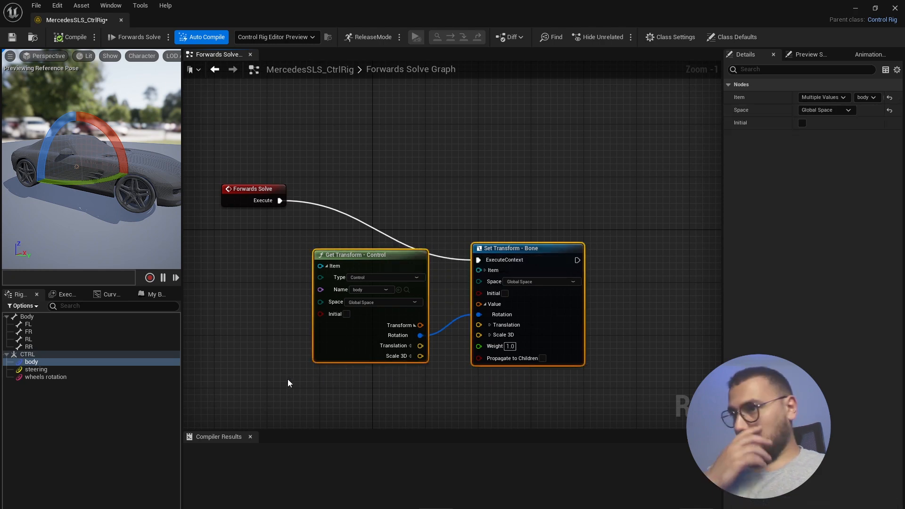
- Wrap the two body nodes in a comment titled 'body' and shift Forwards Solve further left
key("c")
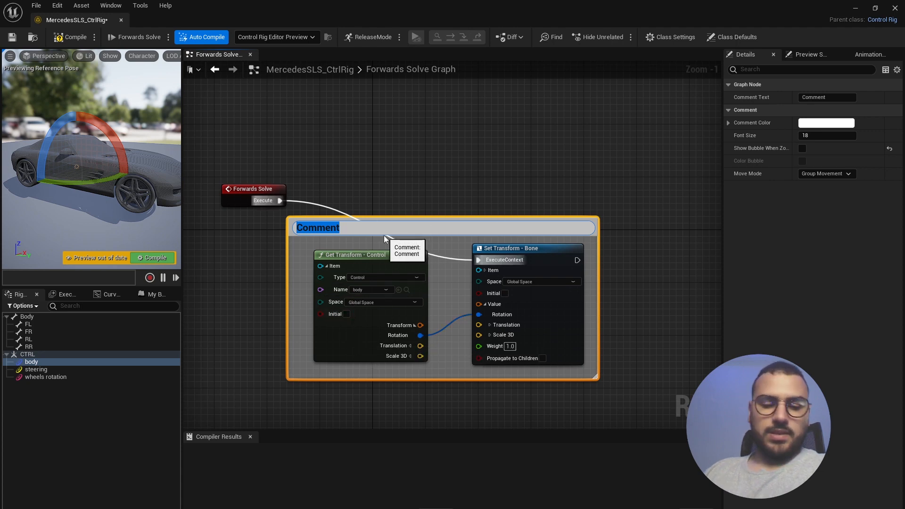
left_click(447, 229)
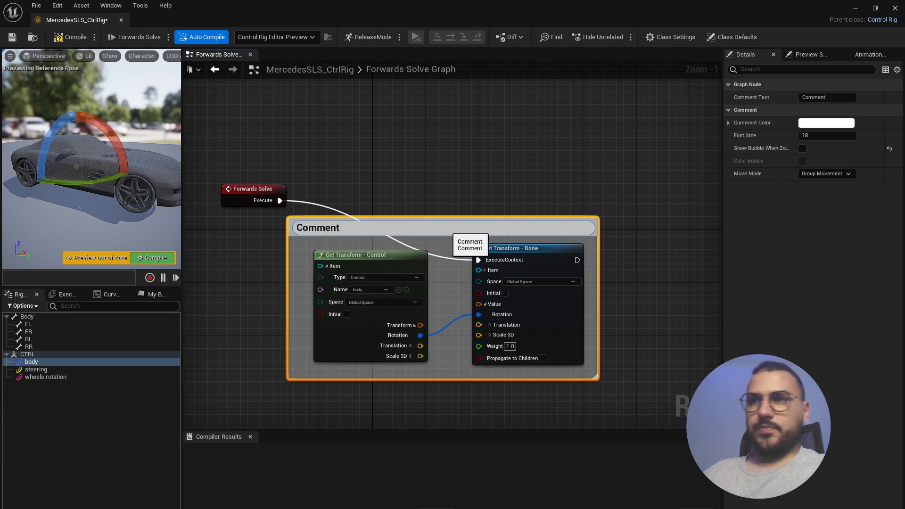
key("ctrl+a")
type("body")
key("Return")
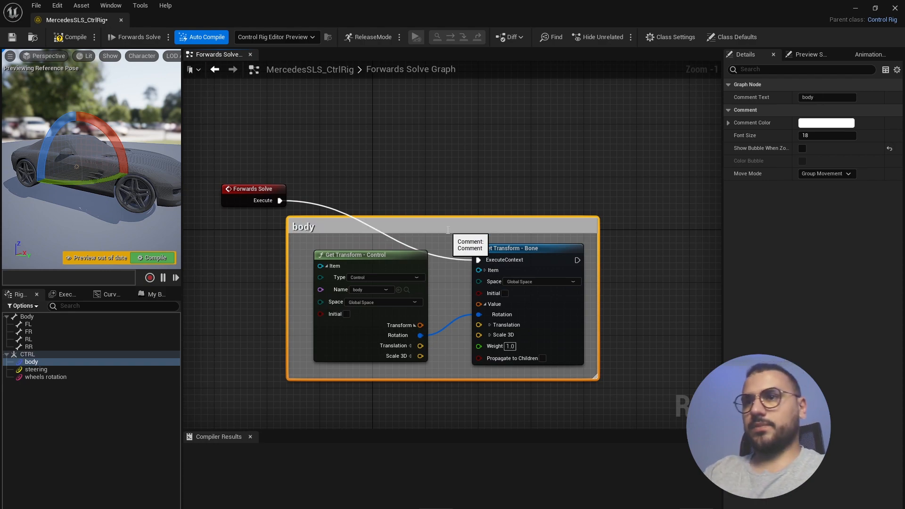
scroll(387, 179, "down", 1)
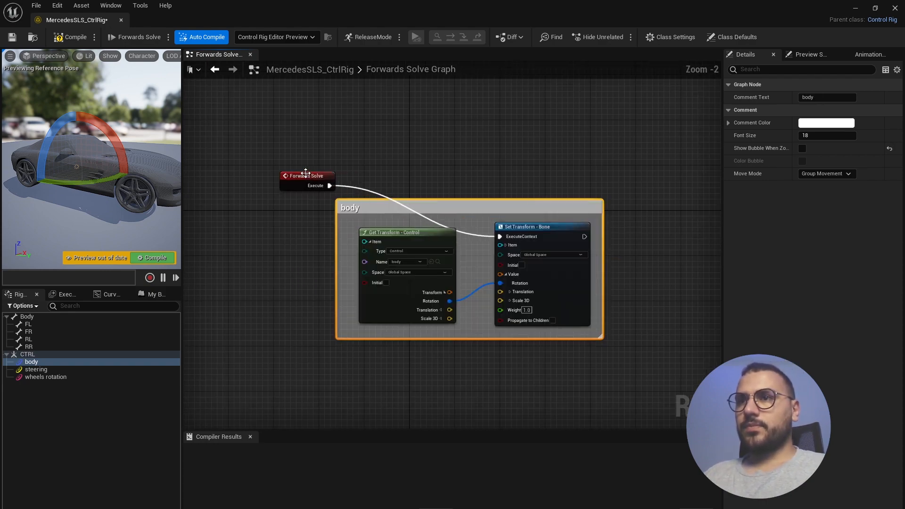
left_click_drag(306, 174, 271, 168)
left_click(333, 265)
scroll(338, 305, "down", 2)
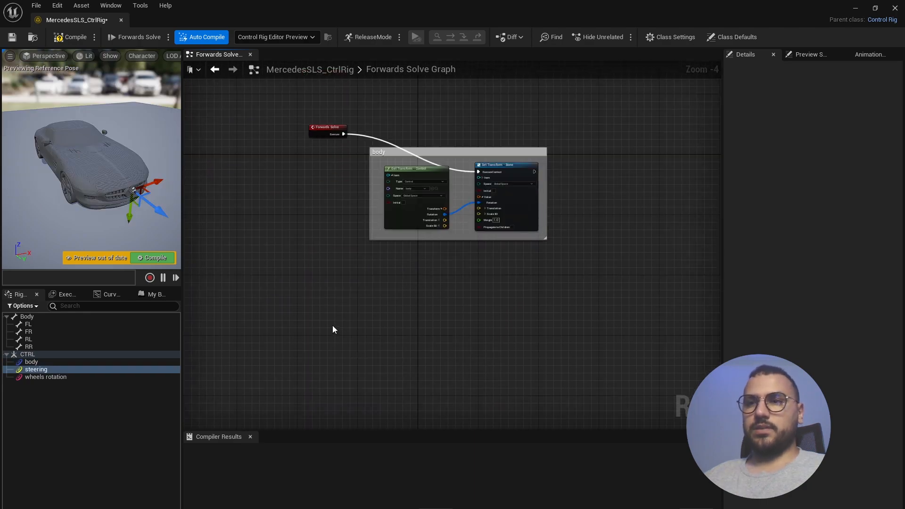
- Add a Get Control node for the steering control and split its Translation into X, Y, Z
left_click_drag(30, 369, 293, 309)
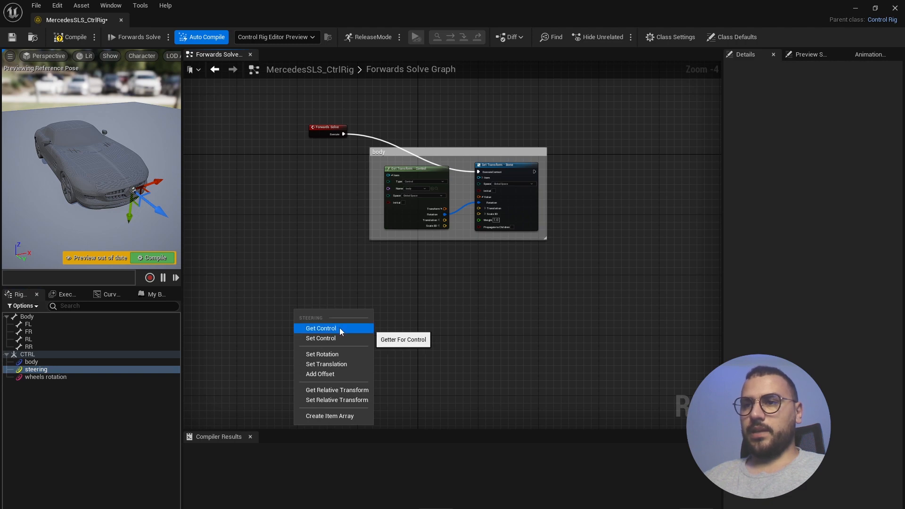
left_click(321, 328)
scroll(326, 318, "down", 1)
scroll(327, 318, "up", 5)
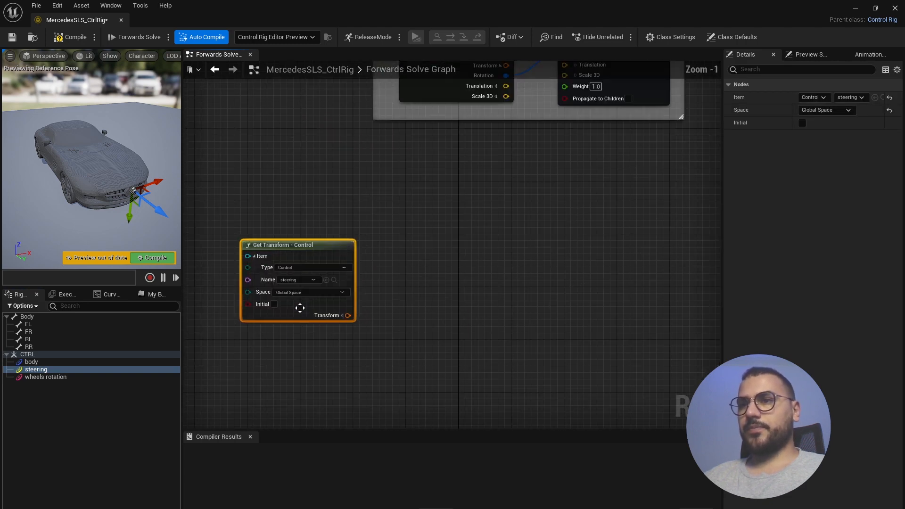
left_click(350, 313)
left_click(345, 335)
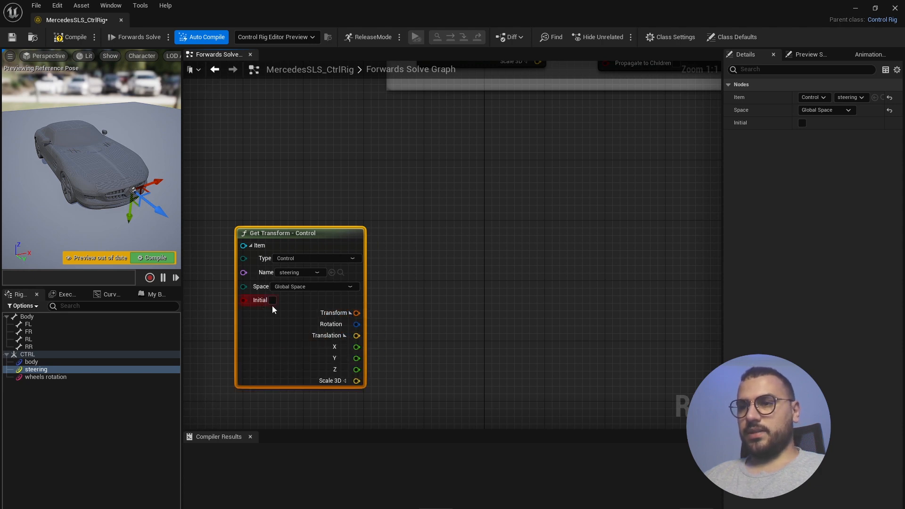
scroll(274, 307, "down", 1)
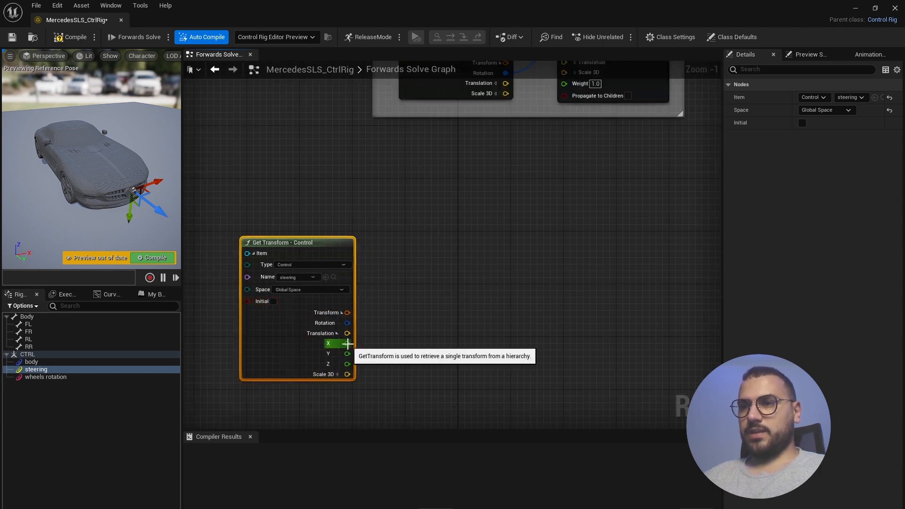
- Multiply the steering translation X by -1.0 with a new Multiply node
left_click_drag(348, 344, 419, 343)
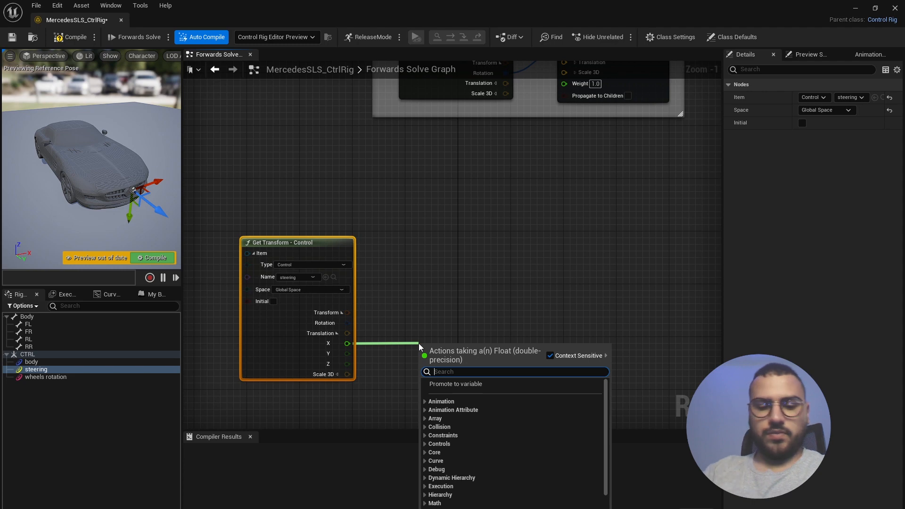
type("multiply")
key("Return")
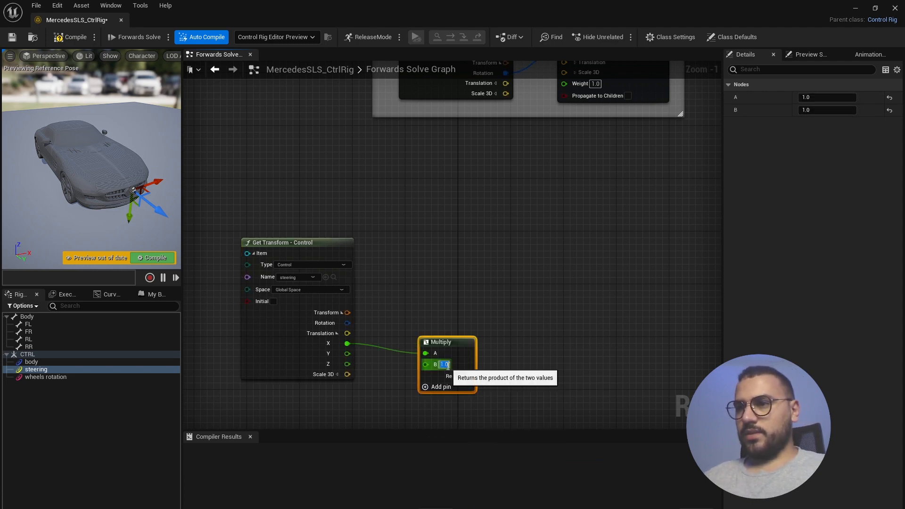
key("Return")
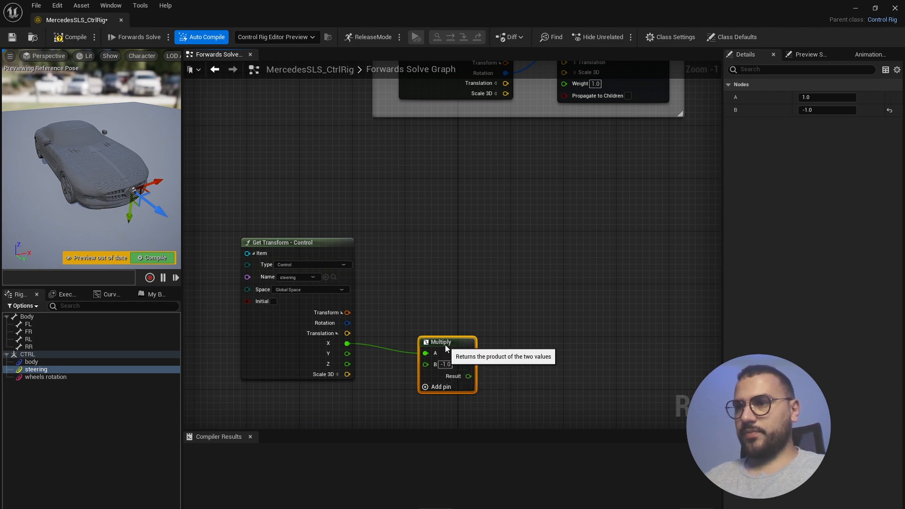
left_click_drag(450, 343, 437, 310)
- Add a From Euler node, discarding an accidental Transform from SRT node
left_click_drag(455, 344, 525, 348)
type("from")
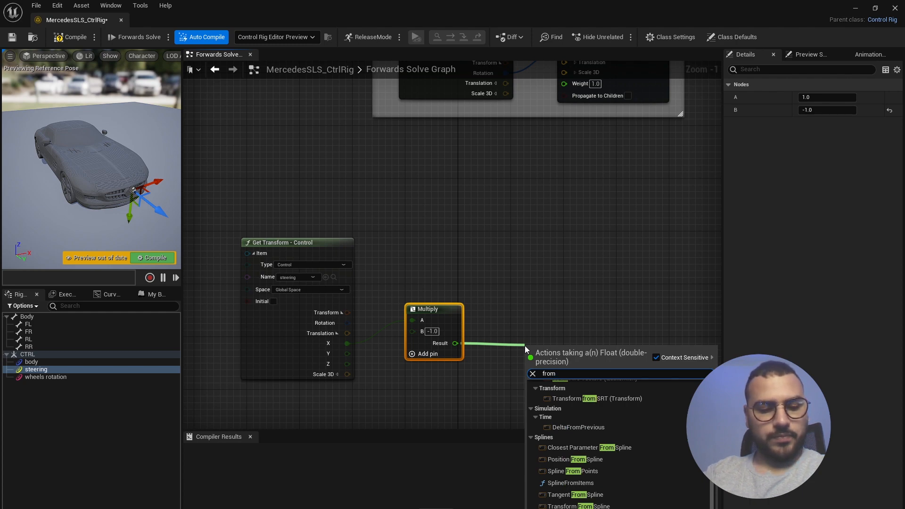
type(" eul")
key("Return")
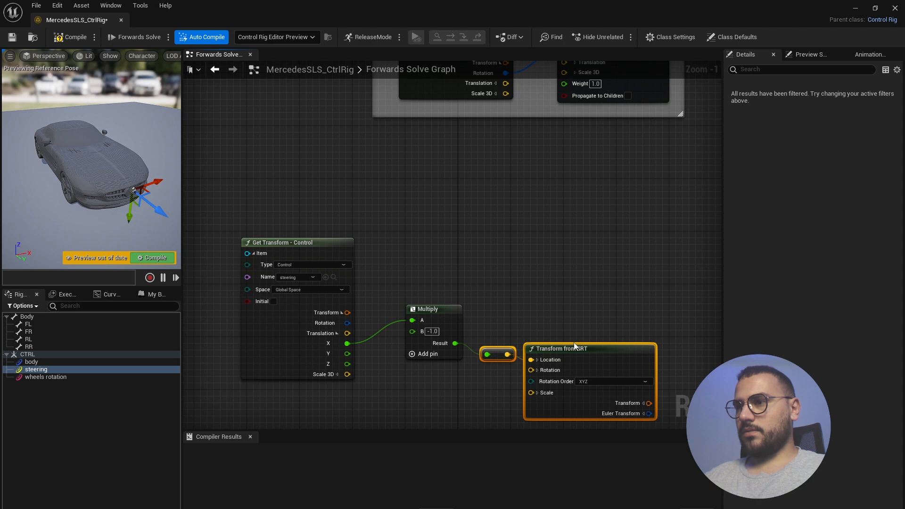
key("Delete")
right_click(520, 330)
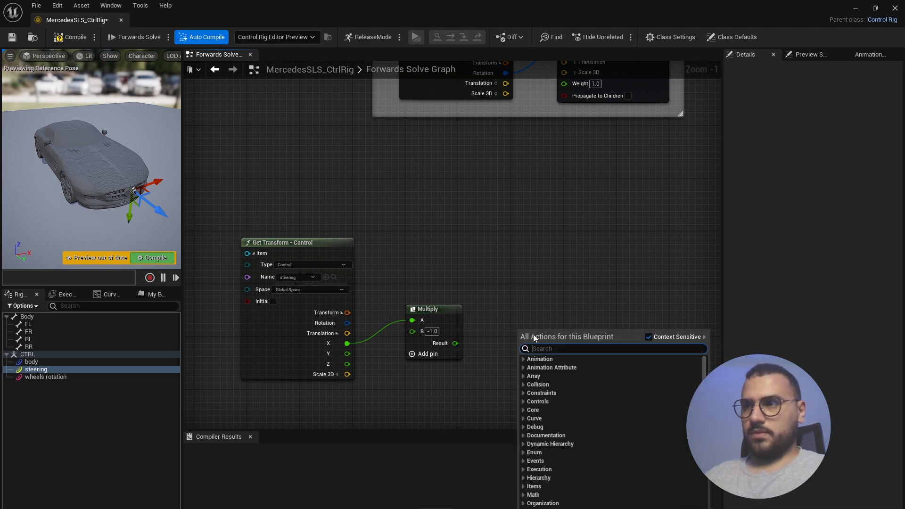
type("from eul")
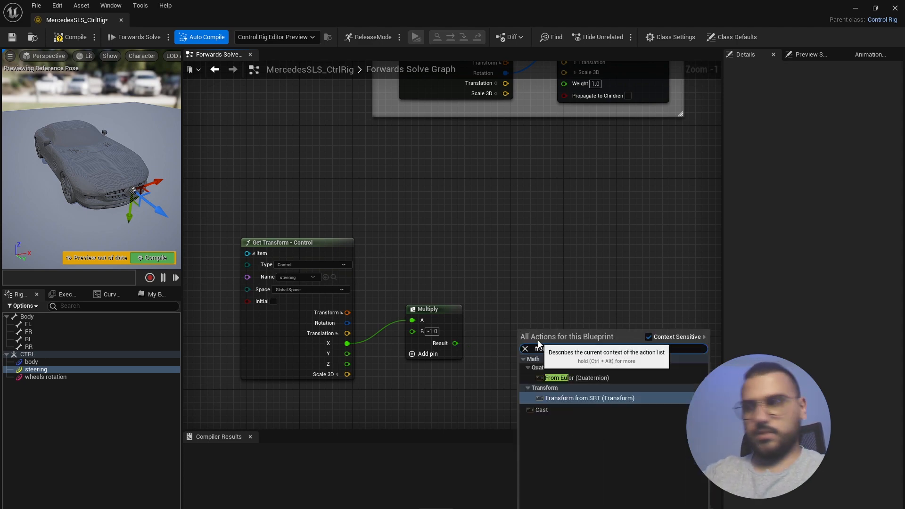
left_click(568, 378)
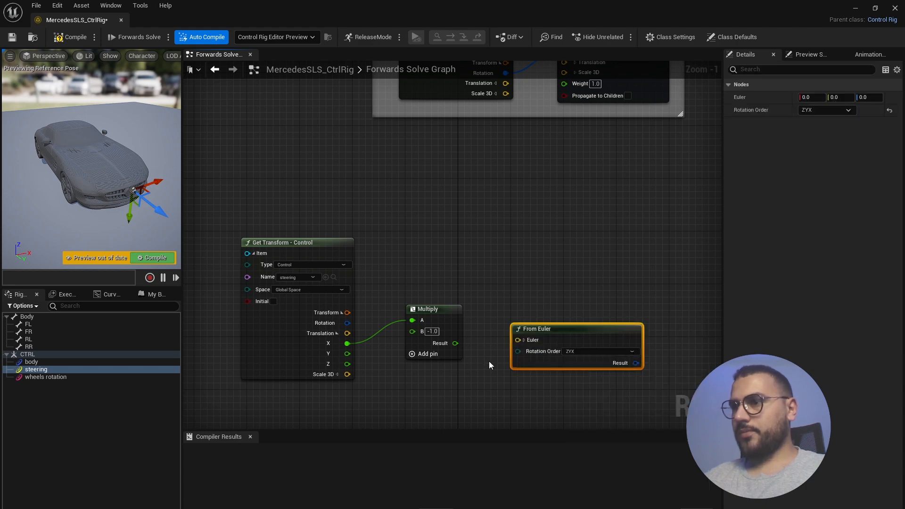
- Split From Euler's Euler input and connect the Multiply result to its Z
scroll(493, 365, "up", 1)
left_click(525, 336)
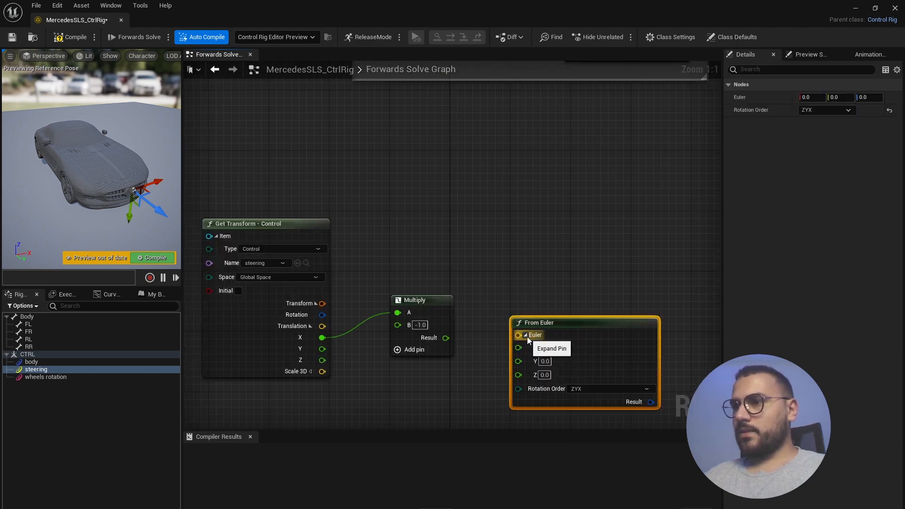
left_click_drag(561, 320, 555, 312)
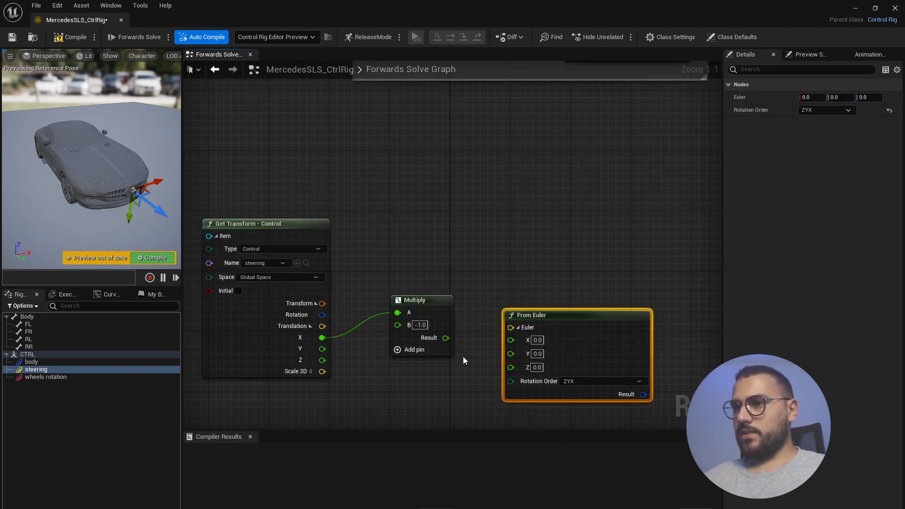
left_click_drag(446, 338, 511, 367)
scroll(396, 371, "down", 5)
scroll(469, 369, "up", 5)
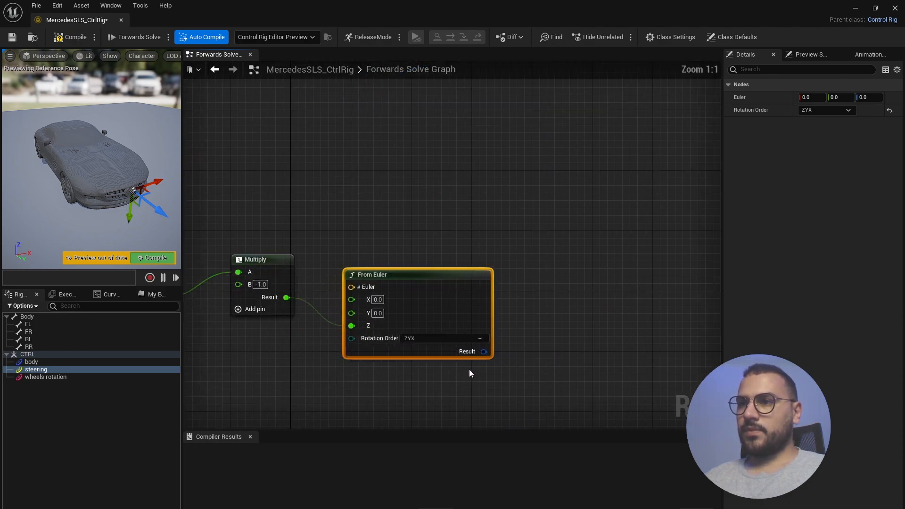
left_click(35, 325)
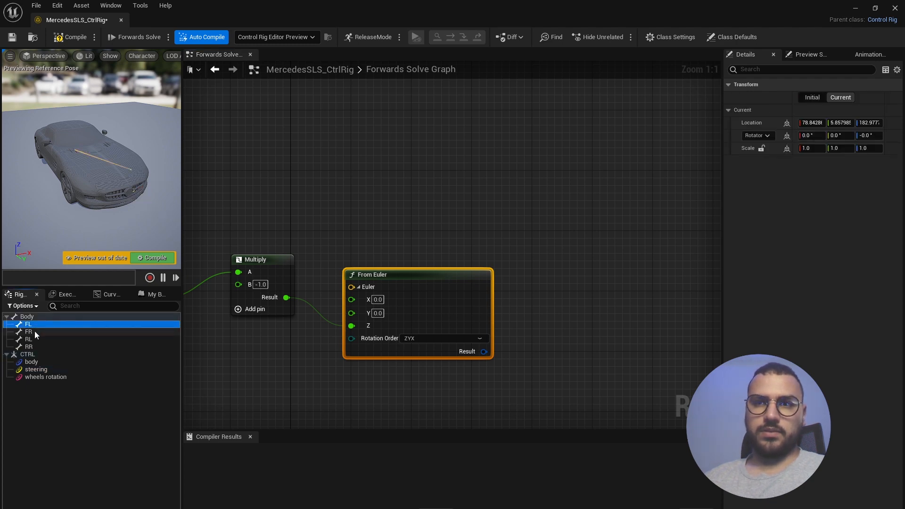
- Create Set Transform nodes for the FL and FR wheel bones
left_click(35, 331, "shift")
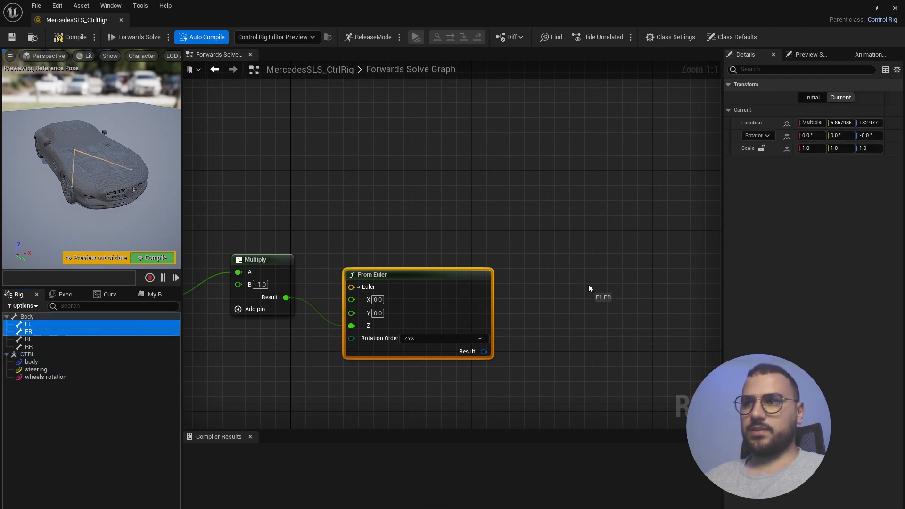
left_click_drag(589, 288, 590, 288)
left_click(617, 309)
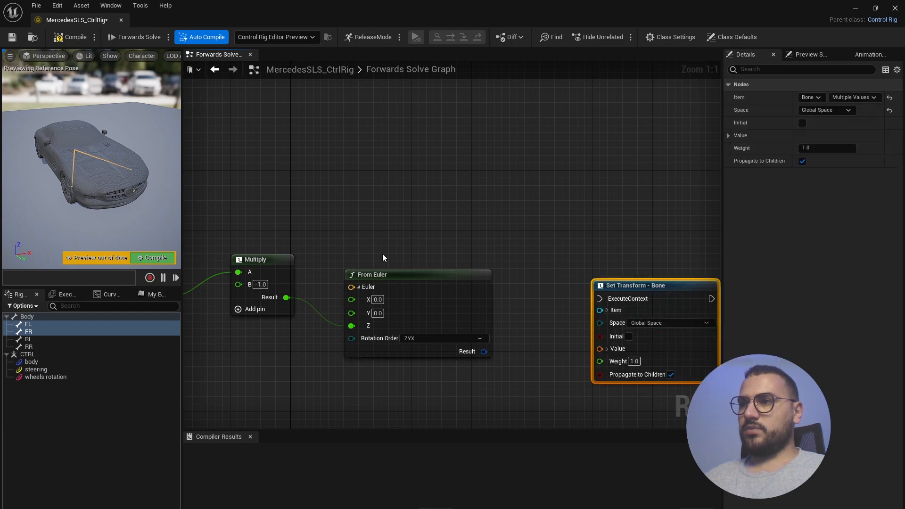
scroll(382, 257, "down", 3)
right_click_drag(450, 319, 282, 303)
scroll(442, 341, "up", 1)
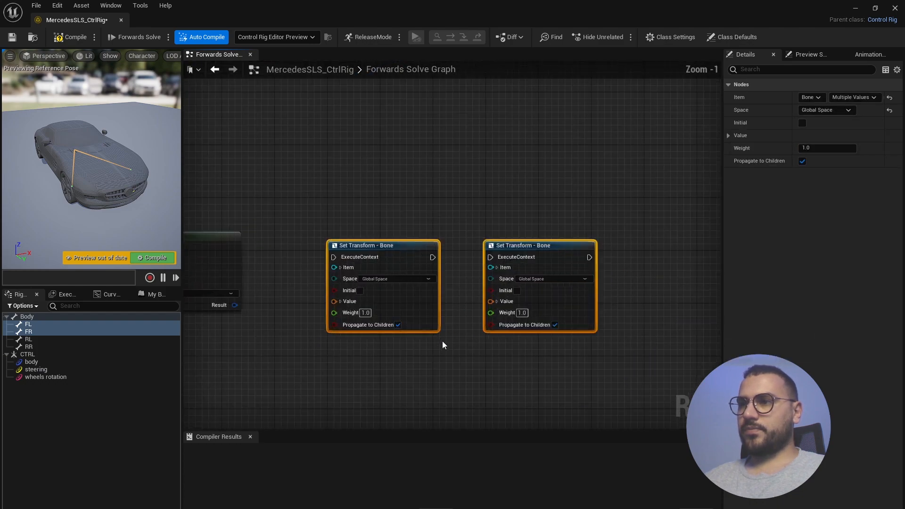
scroll(356, 361, "up", 1)
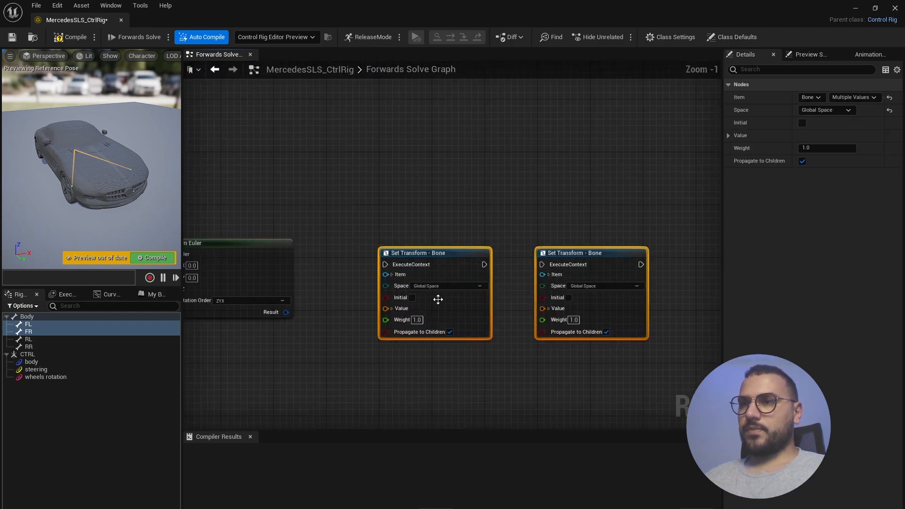
- Wire From Euler's result into both wheel nodes' Rotation and chain them after the body Set Transform
left_click(393, 308)
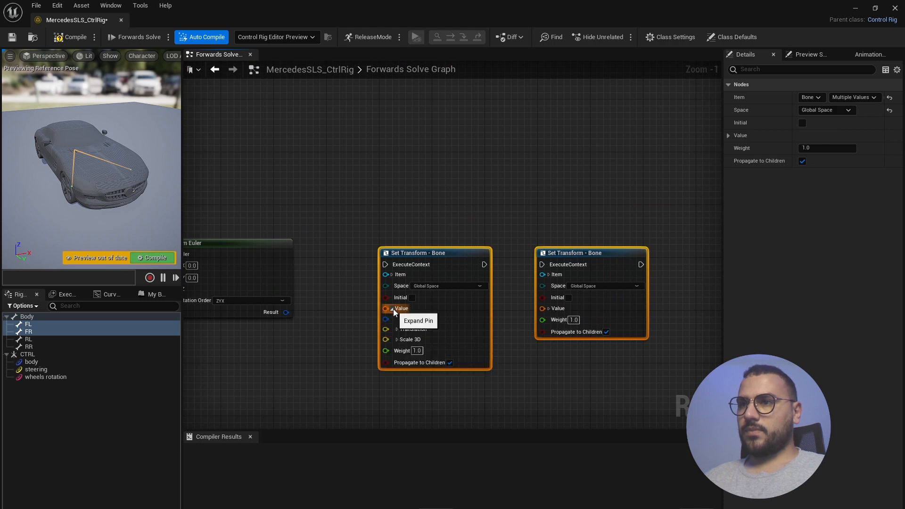
left_click(548, 309)
left_click_drag(285, 312, 388, 319)
left_click_drag(286, 312, 544, 319)
scroll(490, 353, "down", 4)
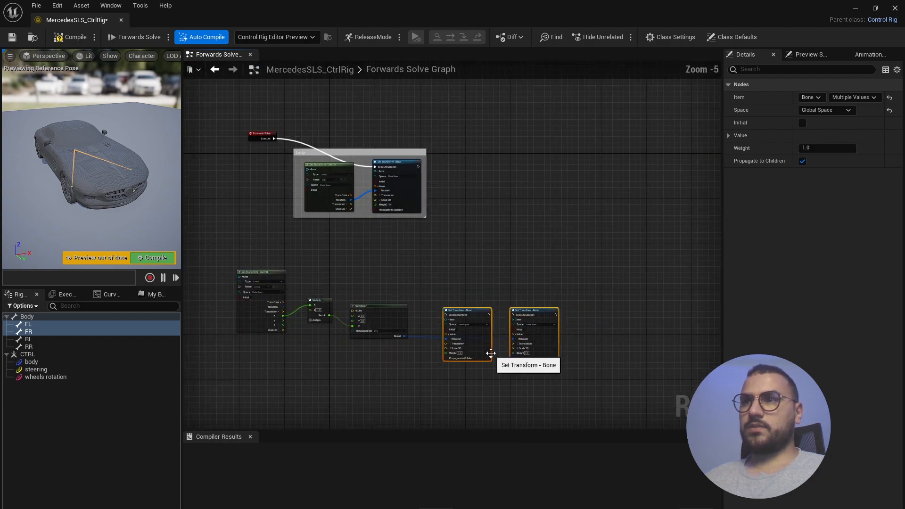
scroll(485, 363, "down", 1)
scroll(482, 366, "up", 2)
scroll(440, 320, "down", 3)
scroll(444, 323, "up", 2)
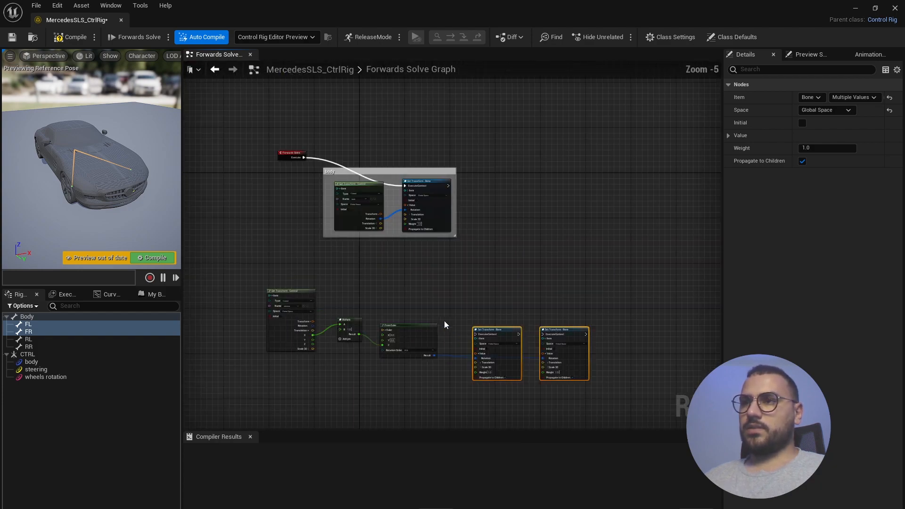
scroll(450, 309, "up", 2)
scroll(471, 278, "down", 1)
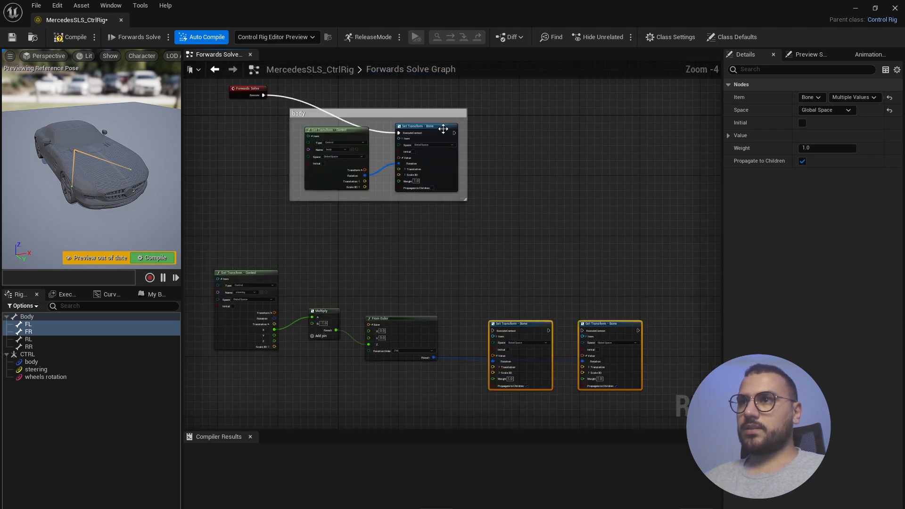
left_click_drag(454, 133, 582, 331)
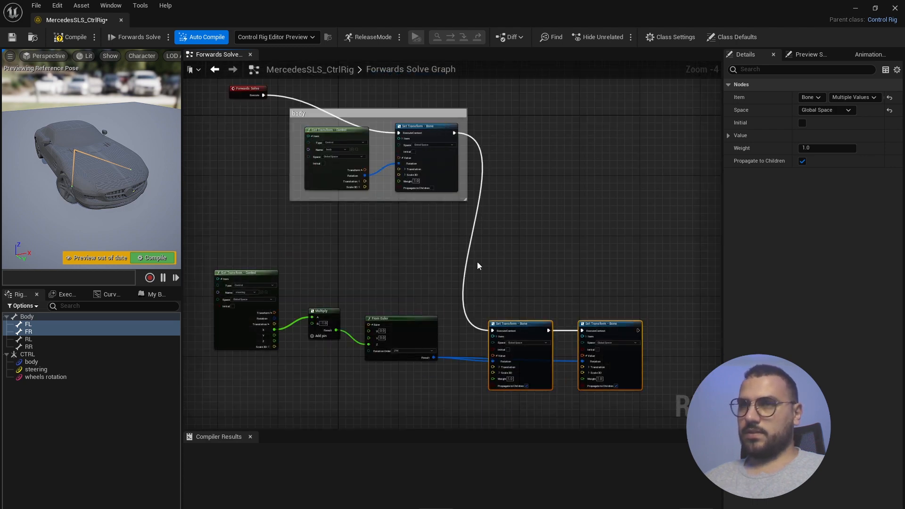
- Compile the control rig and test the steering control by moving it in the preview
left_click(70, 37)
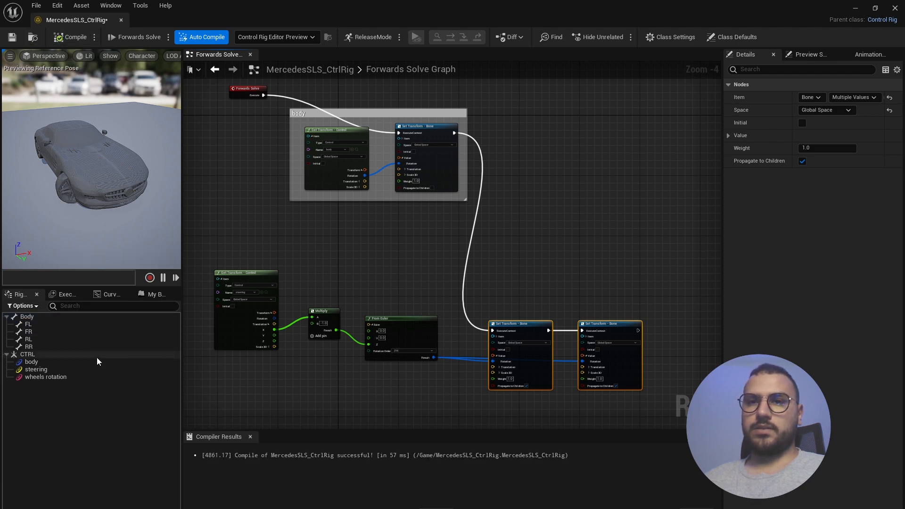
left_click(33, 362)
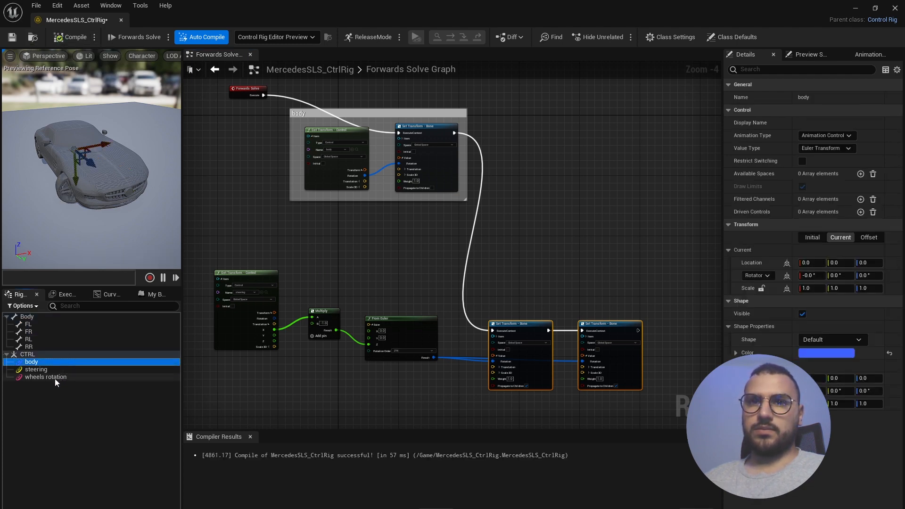
left_click(37, 370)
left_click_drag(149, 164, 131, 173)
left_click_drag(120, 229, 151, 196, "alt")
scroll(452, 330, "down", 4)
scroll(426, 309, "up", 4)
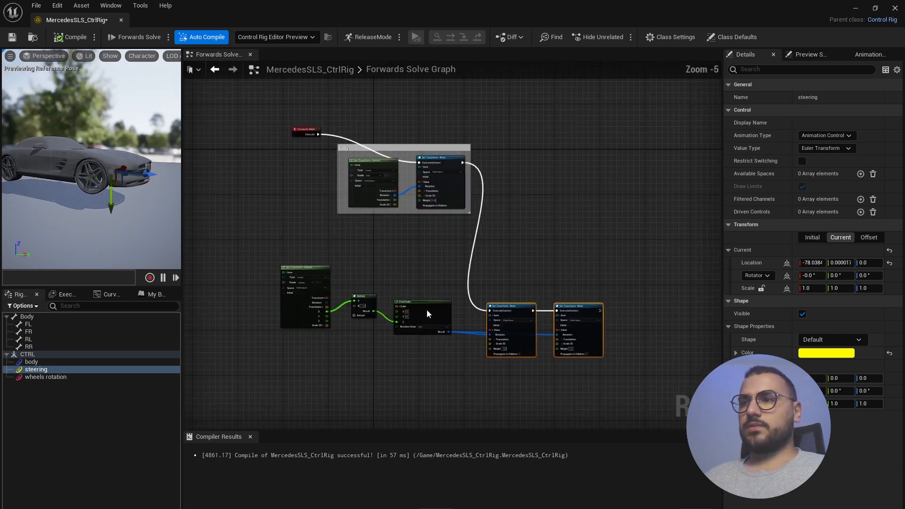
- Line up Get Transform, Multiply, From Euler and both Set Transform nodes in one row, then select them
left_click_drag(266, 255, 288, 259)
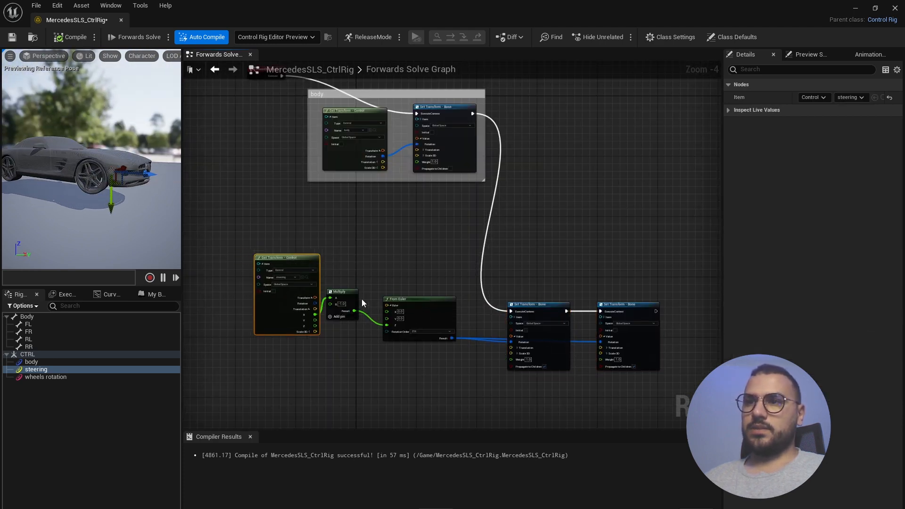
left_click(348, 293)
left_click_drag(348, 293, 362, 289)
left_click_drag(425, 305, 435, 289)
left_click_drag(569, 302, 557, 286)
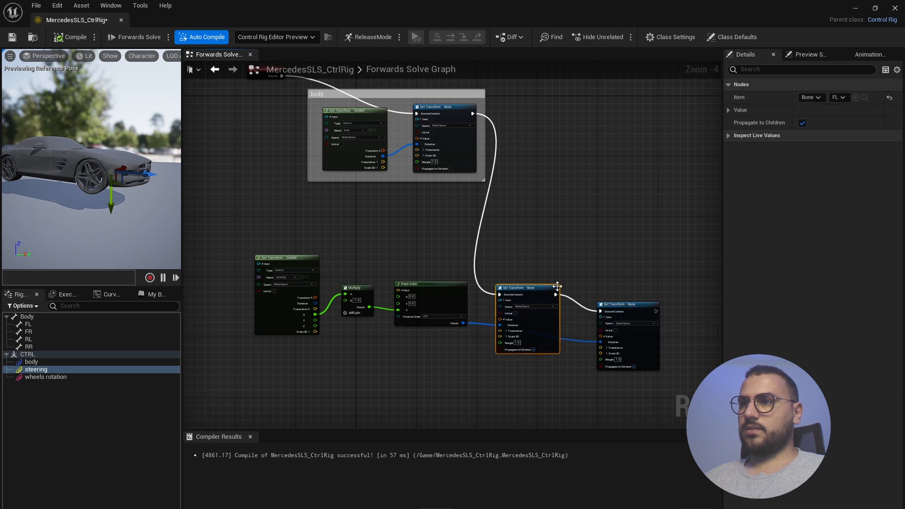
left_click_drag(626, 304, 603, 287)
left_click_drag(651, 230, 231, 394)
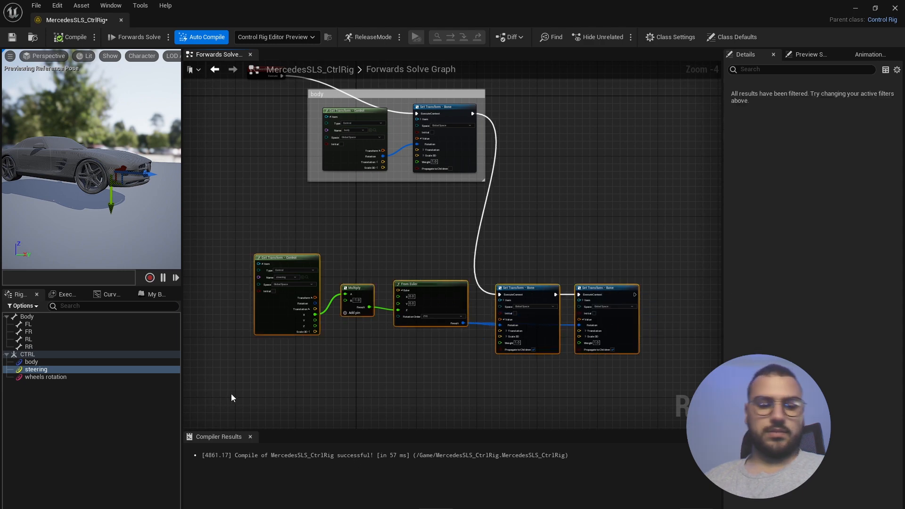
- Wrap the selected steering nodes in a comment titled 'wheels steering' and deselect the steering control
key("c")
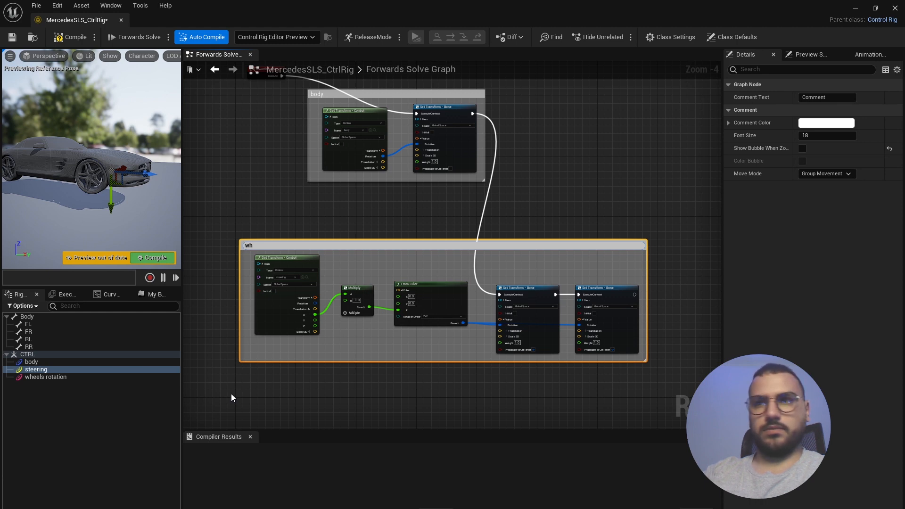
type("wheels steerin")
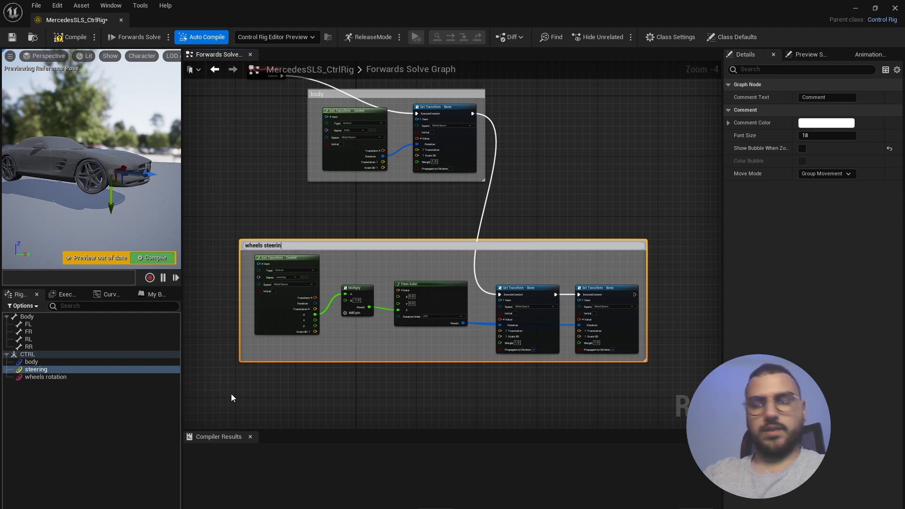
type("g")
left_click(294, 388)
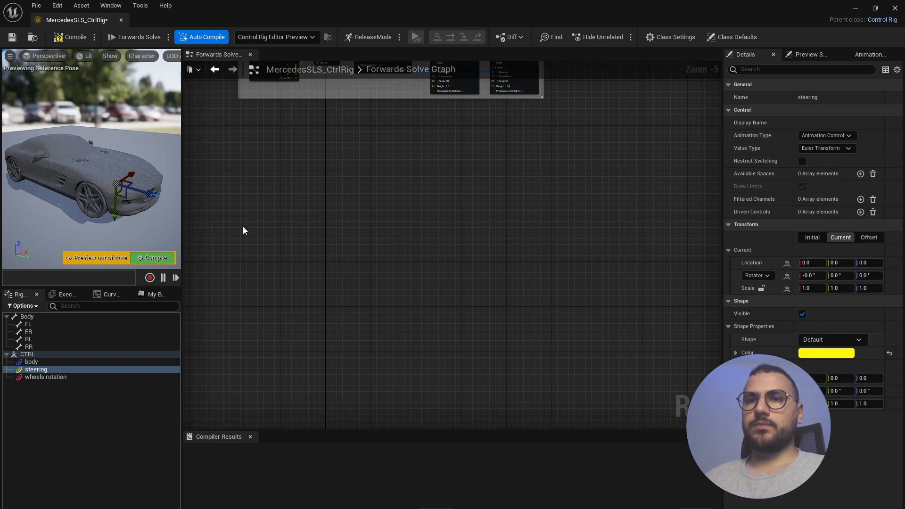
scroll(386, 297, "down", 3)
scroll(314, 163, "up", 7)
scroll(350, 252, "down", 2)
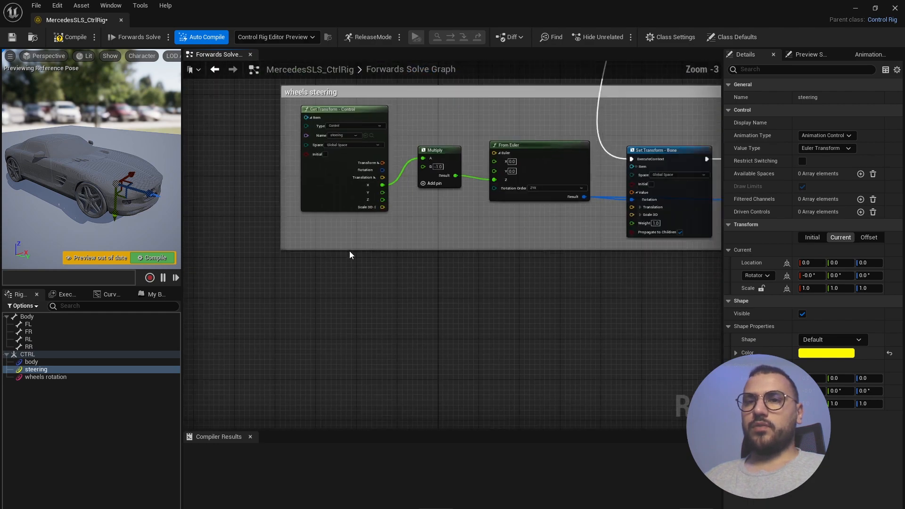
scroll(349, 252, "down", 1)
scroll(278, 205, "down", 2)
scroll(283, 210, "up", 2)
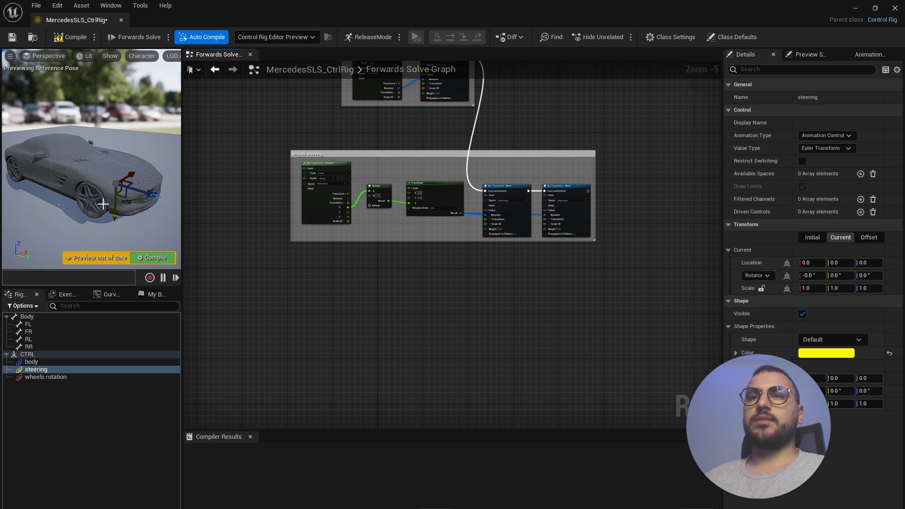
left_click(42, 392)
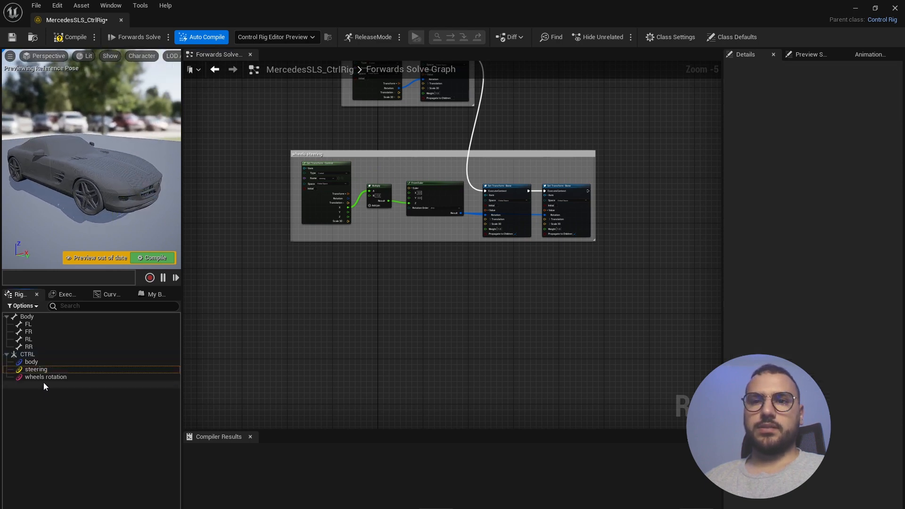
- Add a Get Control Float node that reads the wheels rotation control
right_click(270, 304)
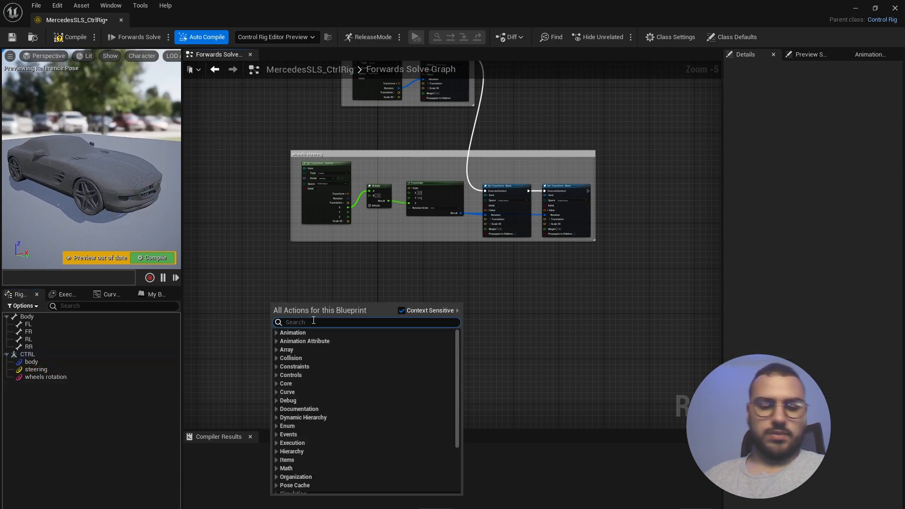
type("get fl")
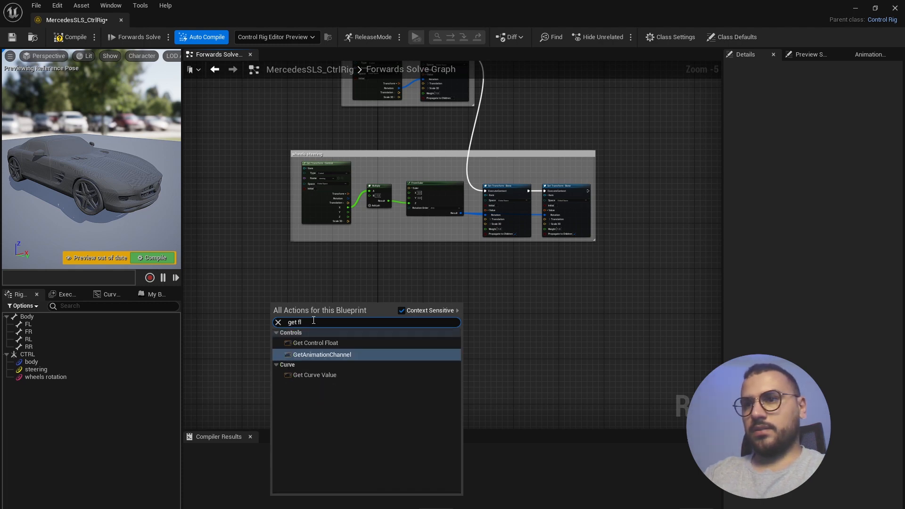
left_click(325, 343)
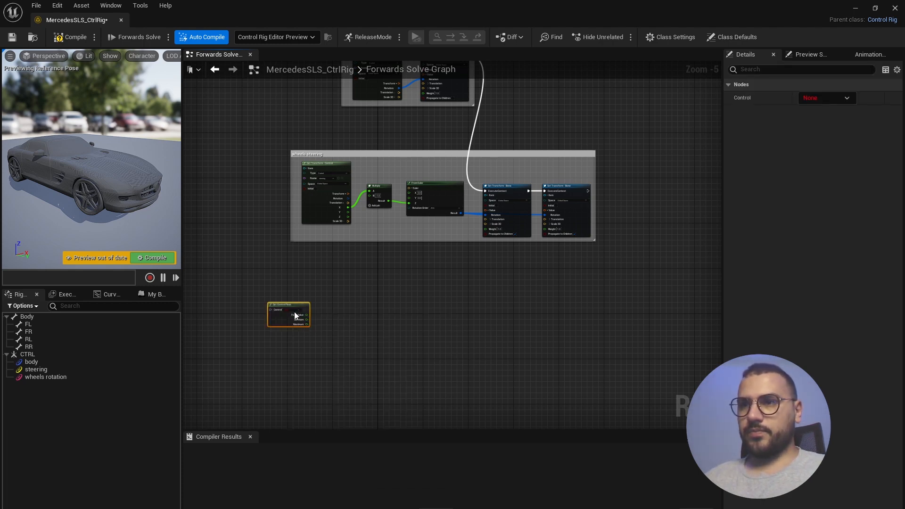
scroll(294, 312, "up", 5)
left_click(321, 288)
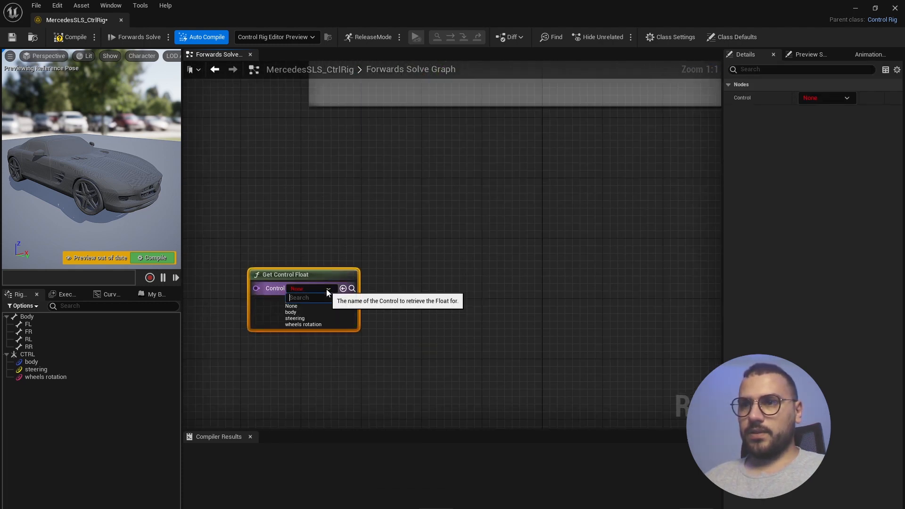
left_click(306, 325)
scroll(309, 320, "down", 2)
scroll(363, 316, "up", 2)
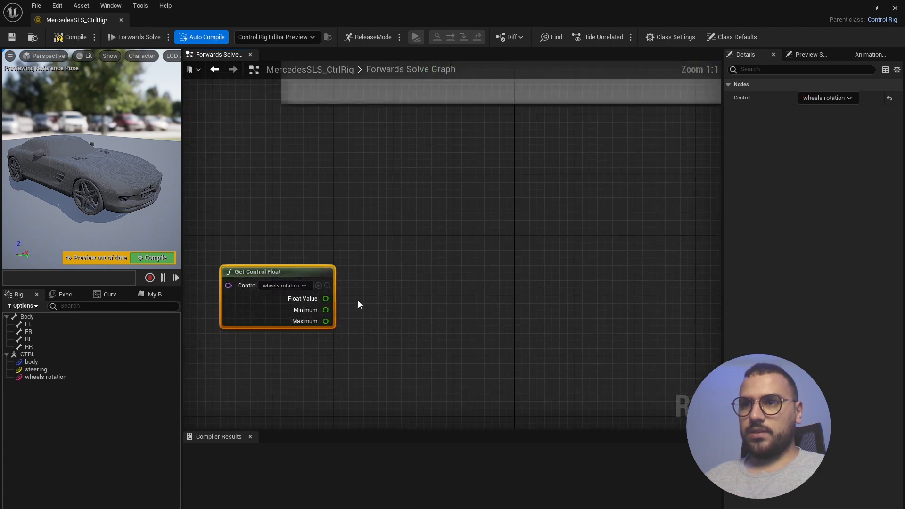
- Multiply the wheels rotation Float Value by -1.0
left_click_drag(326, 298, 414, 304)
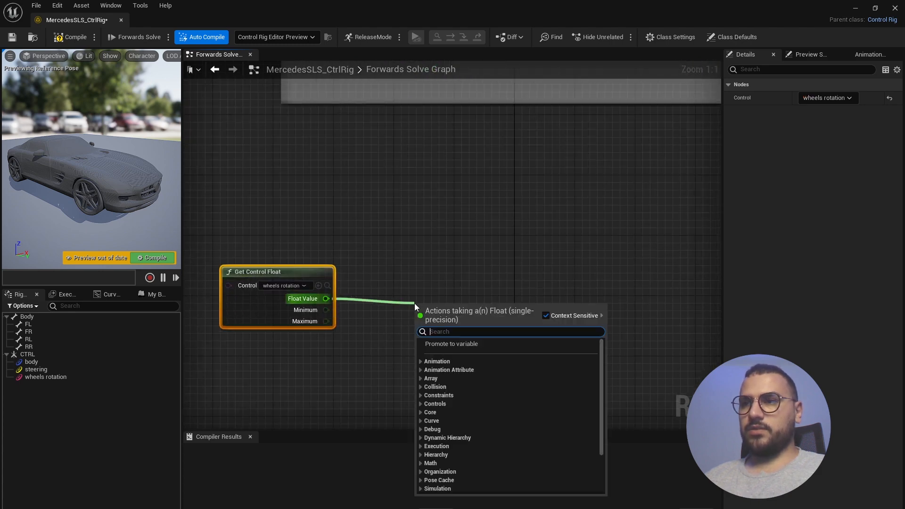
type("mult")
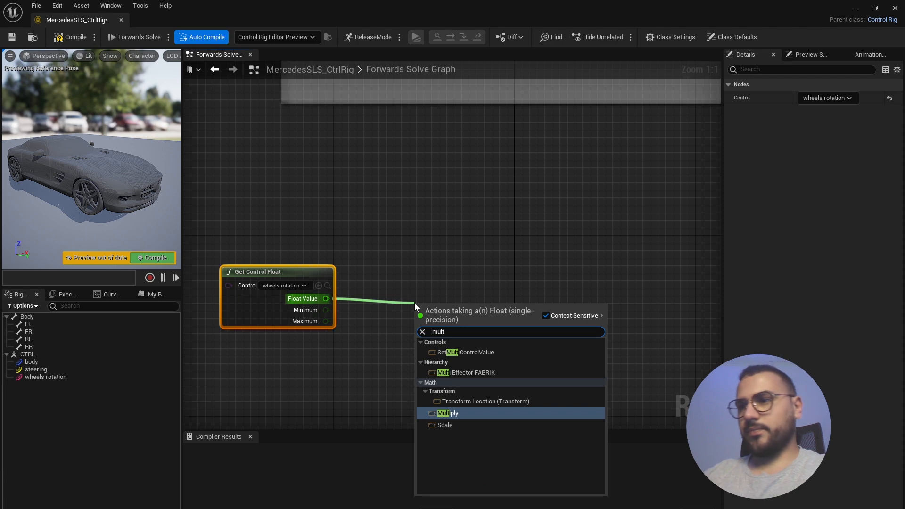
key("Return")
left_click(438, 328)
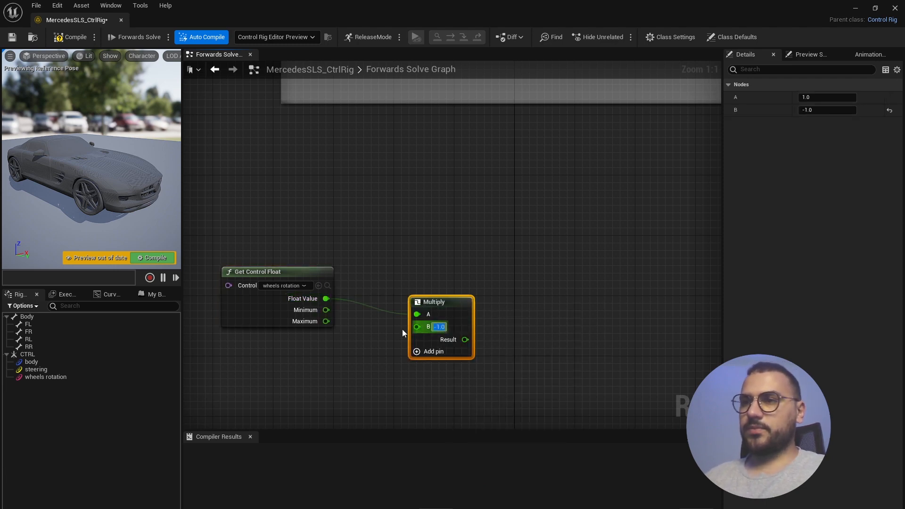
scroll(400, 333, "down", 2)
scroll(519, 360, "up", 2)
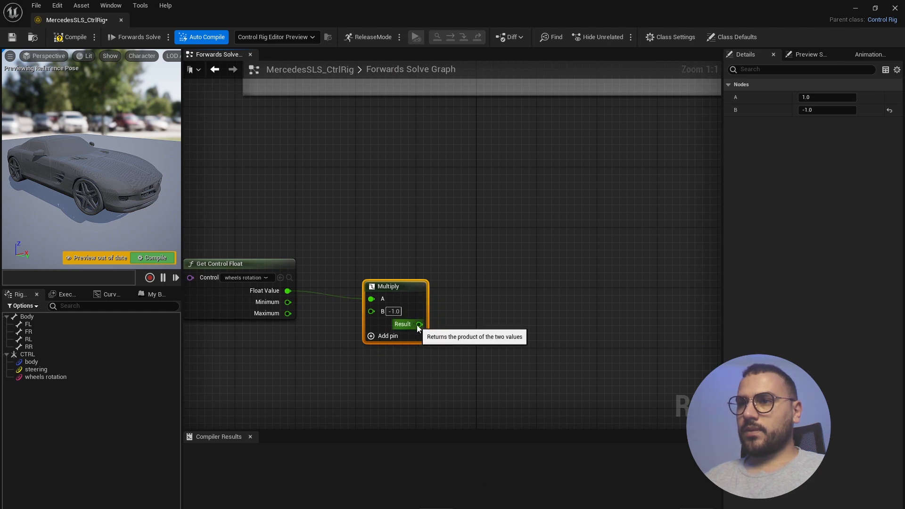
- Feed the negated value into a new Accumulated Time node
left_click_drag(419, 325, 500, 329)
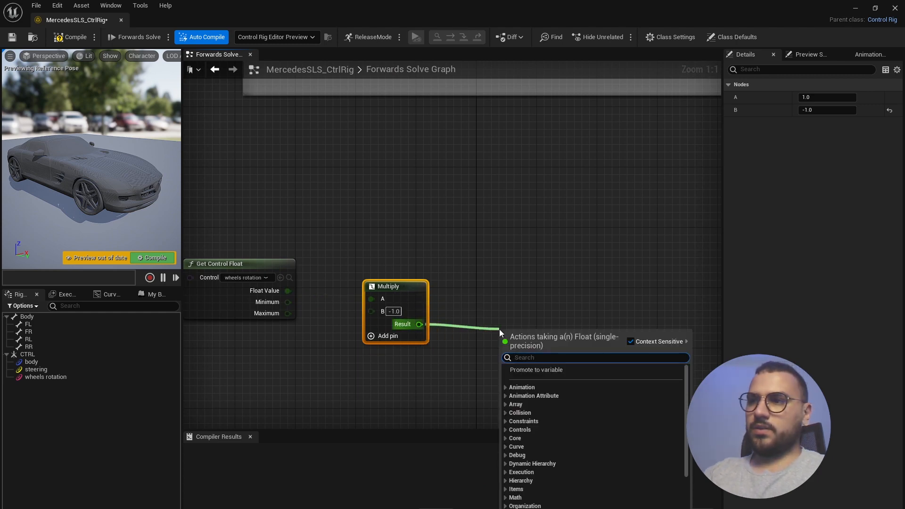
type("accu")
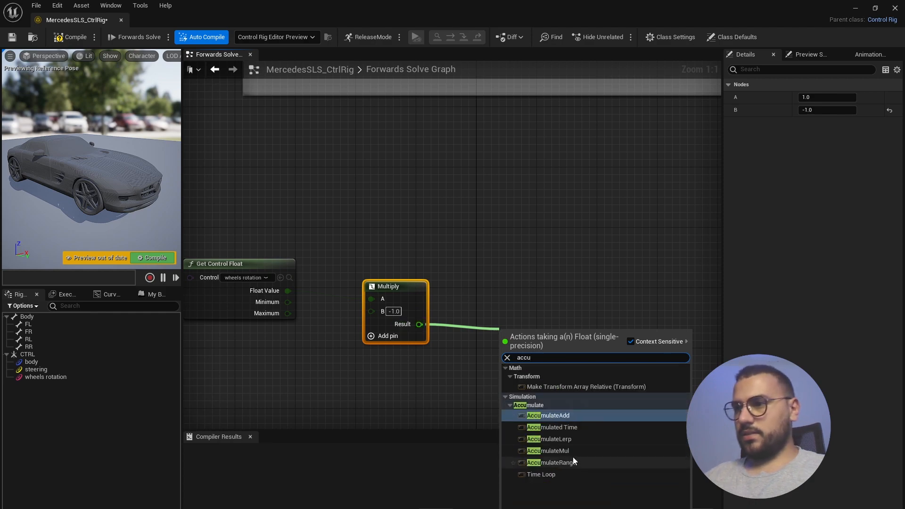
left_click(588, 428)
scroll(598, 357, "down", 1)
scroll(599, 357, "up", 1)
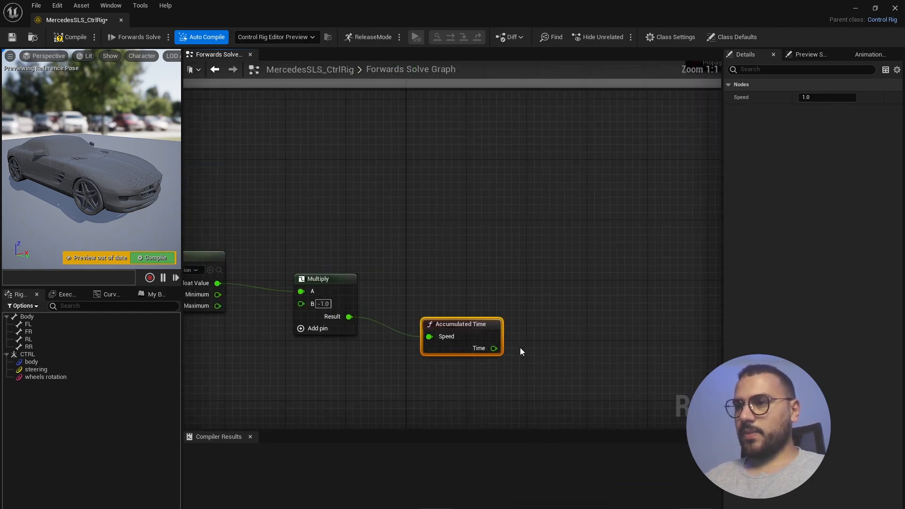
- Add a From Euler node after Accumulated Time, delete the conversion node, and split Euler into X, Y, Z
left_click_drag(493, 348, 575, 349)
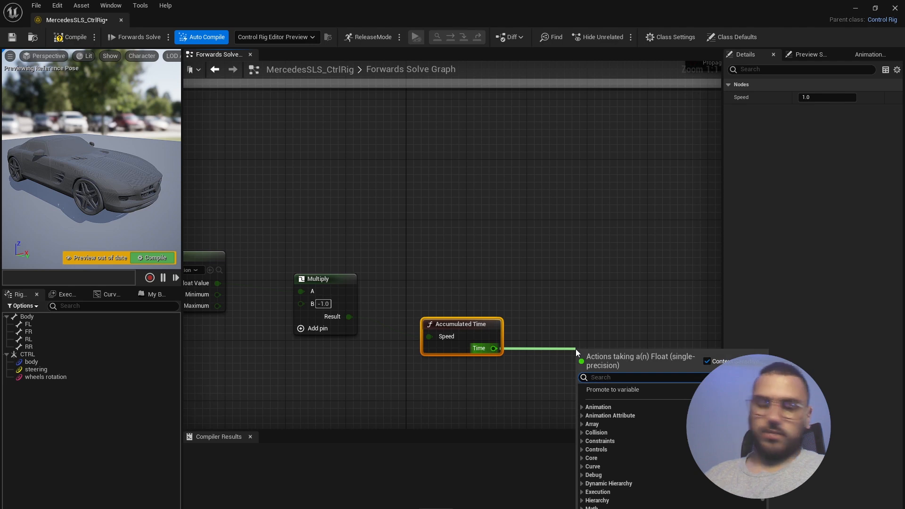
type("from euler")
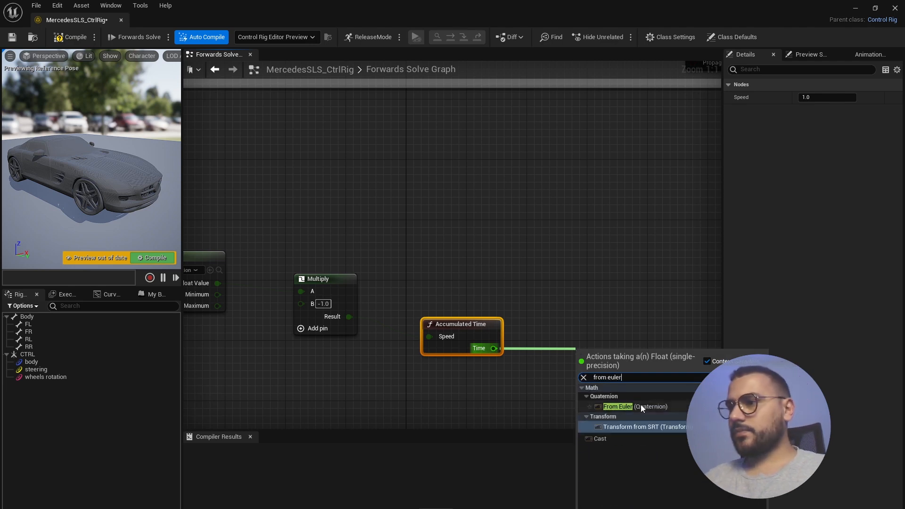
left_click(617, 406)
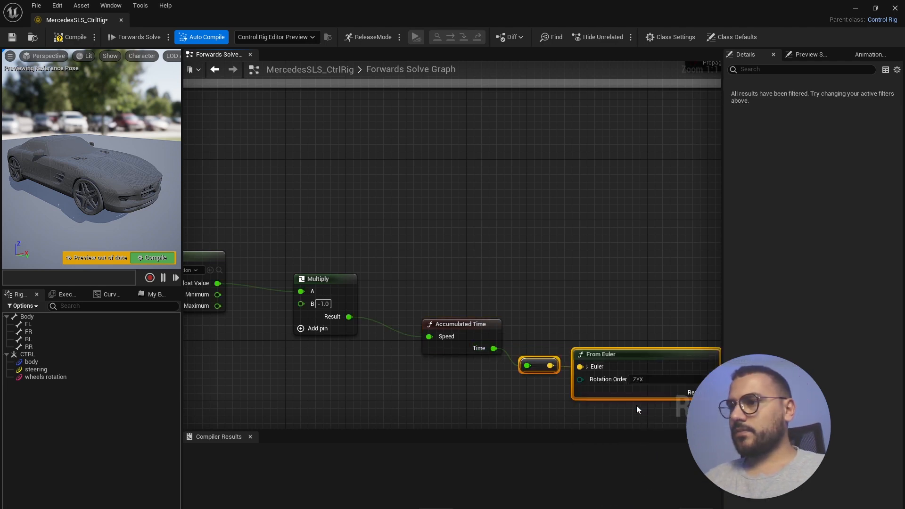
left_click(550, 377)
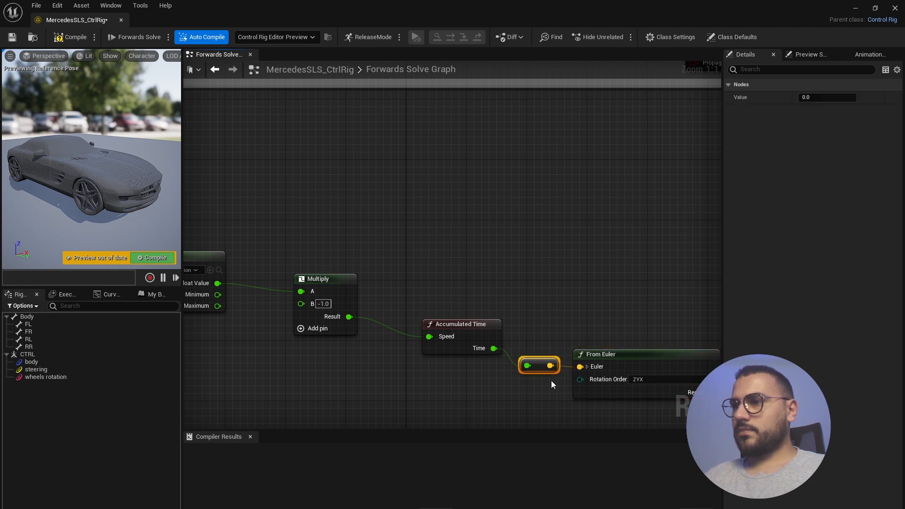
key("Delete")
scroll(551, 384, "down", 3)
right_click_drag(551, 385, 529, 362)
scroll(556, 374, "up", 3)
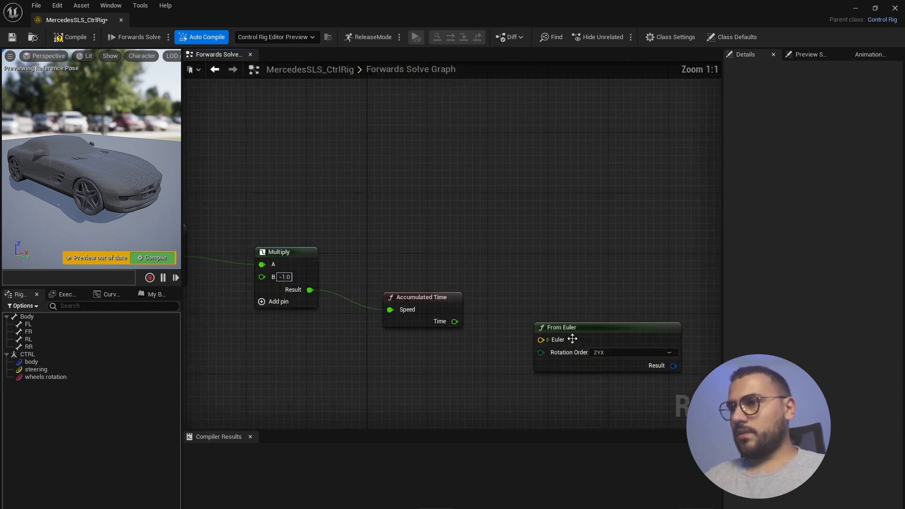
left_click_drag(576, 331, 583, 305)
left_click(527, 325)
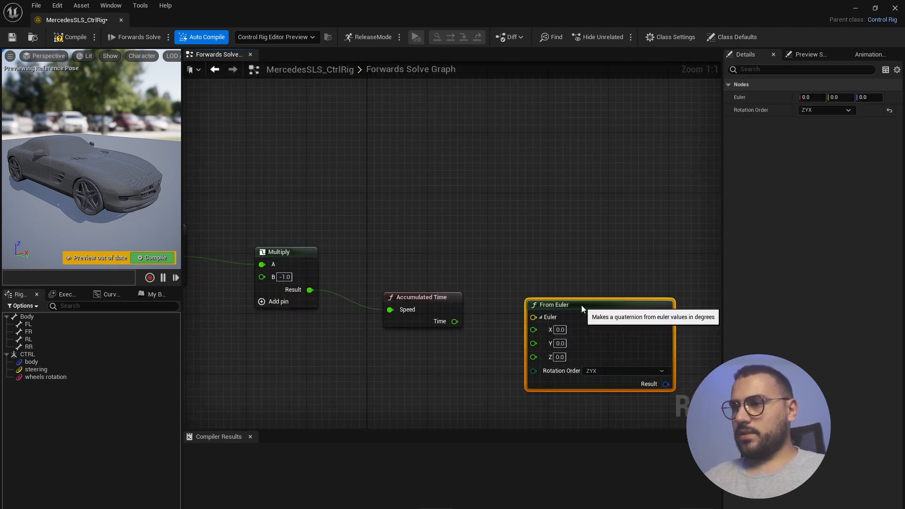
left_click_drag(454, 322, 464, 325)
- Connect the accumulated time output to the From Euler X angle
left_click_drag(533, 333, 533, 333)
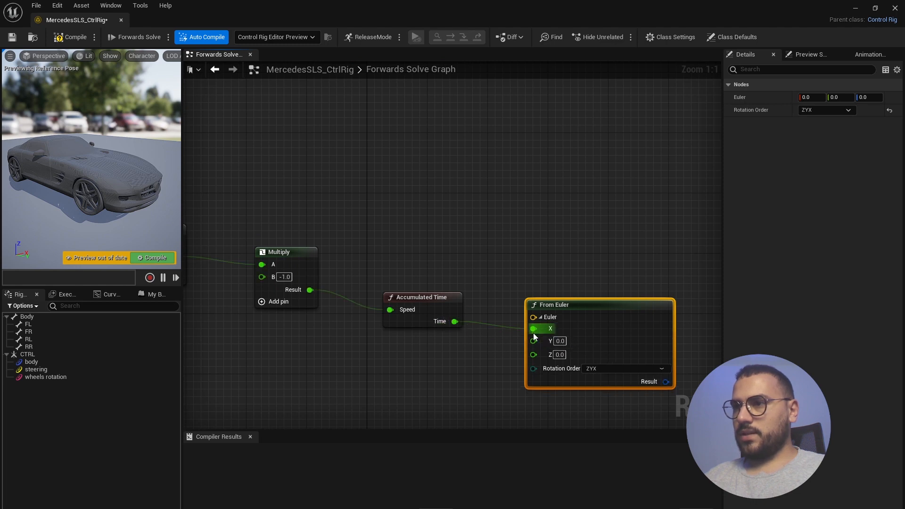
scroll(420, 350, "down", 5)
scroll(527, 352, "up", 3)
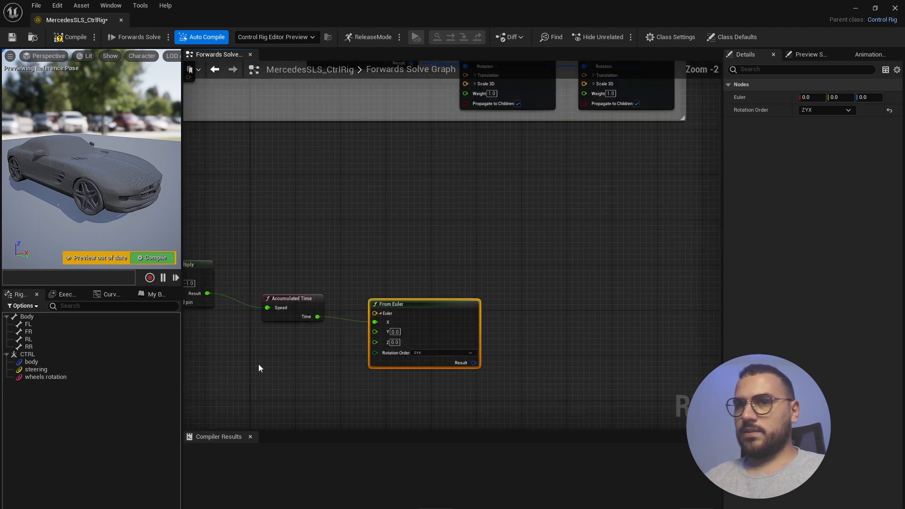
- Create Set Transform nodes for wheel bones FL, FR, RL and RR
left_click(32, 326)
left_click(28, 346, "shift")
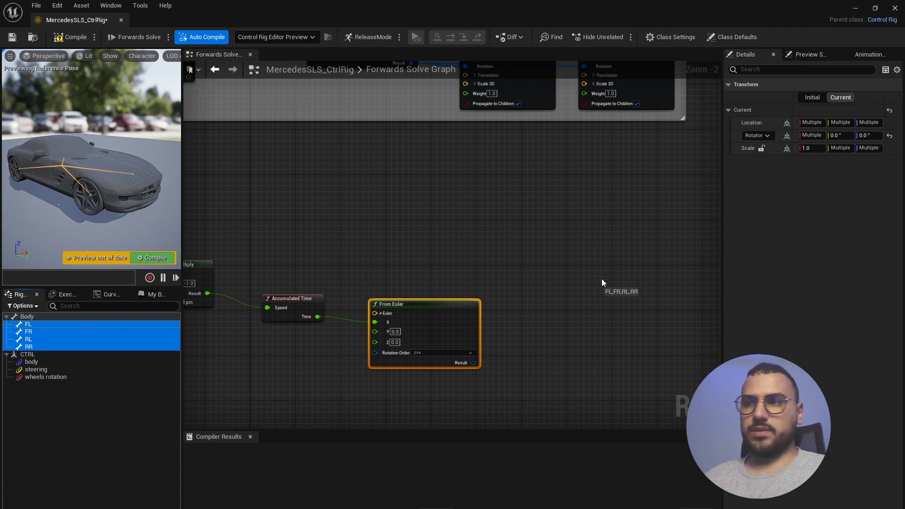
left_click_drag(607, 287, 608, 288)
left_click(648, 312)
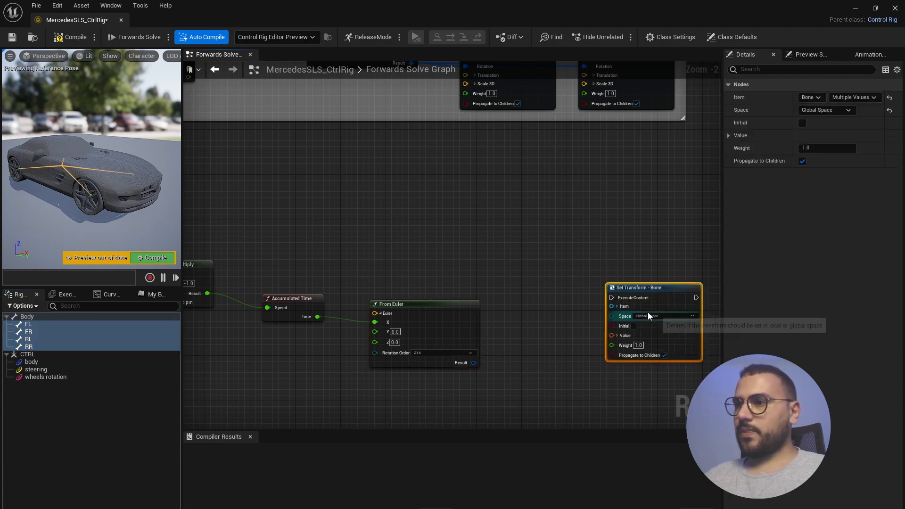
scroll(569, 344, "down", 4)
scroll(627, 287, "up", 3)
- Arrange the four wheel nodes in two rows and expand the top pair's Value inputs
left_click_drag(585, 206, 688, 286)
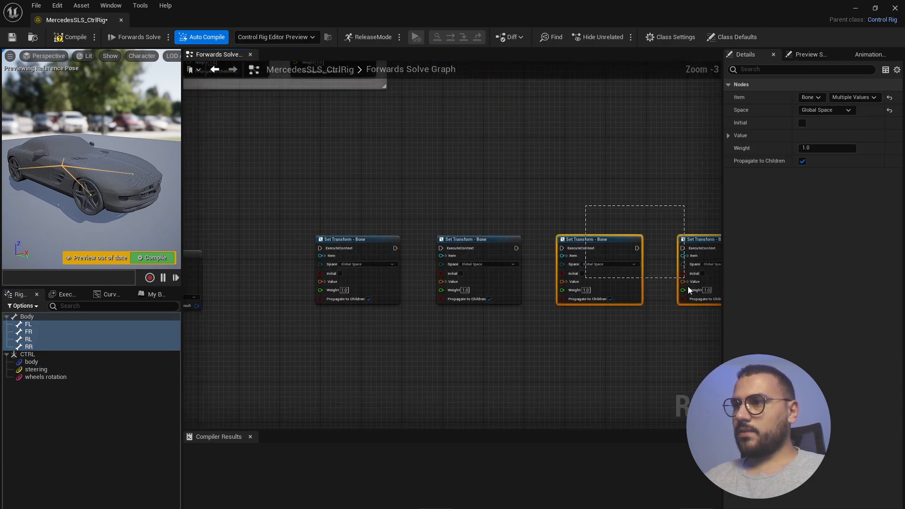
left_click_drag(605, 237, 359, 342)
scroll(341, 304, "up", 3)
left_click(309, 265)
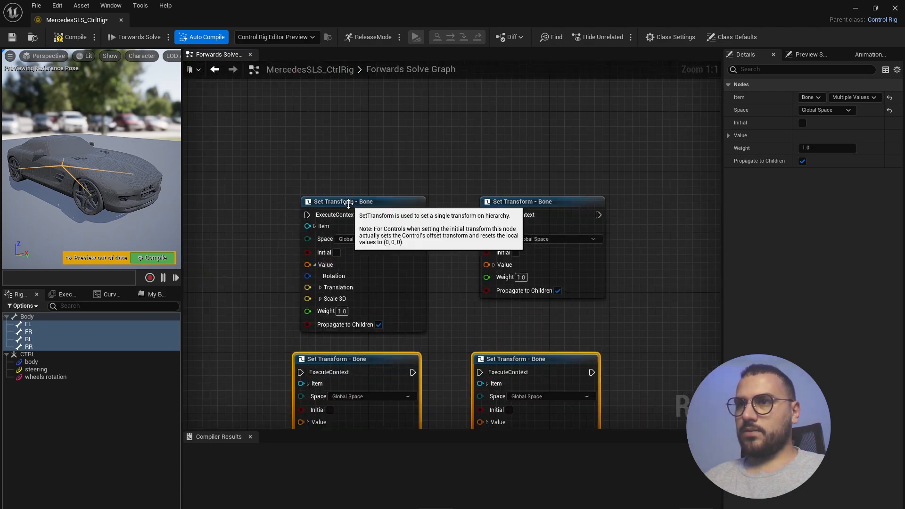
left_click_drag(359, 203, 349, 171)
left_click(494, 265)
left_click_drag(507, 201, 510, 176)
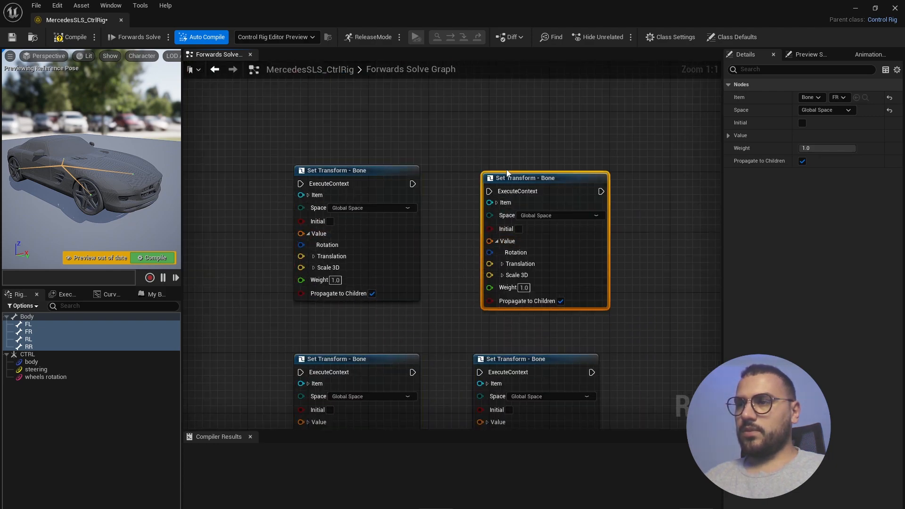
- Expand the Value inputs of the bottom two wheel nodes and adjust their placement
scroll(422, 231, "down", 3)
scroll(460, 265, "down", 3)
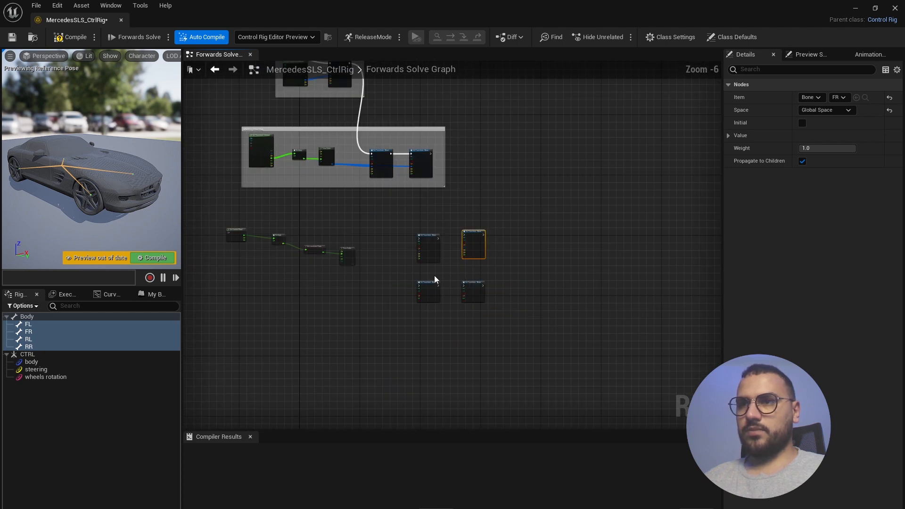
scroll(485, 309, "up", 5)
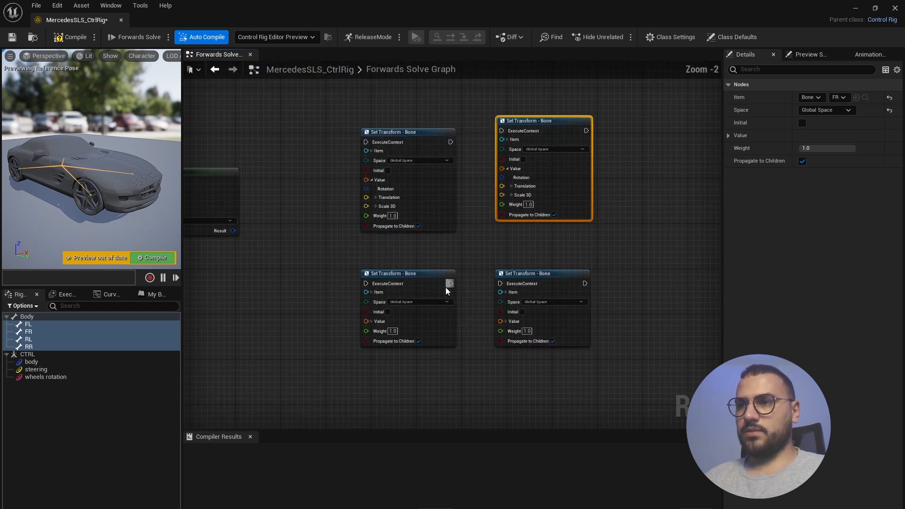
left_click(363, 323)
left_click_drag(539, 268, 542, 255)
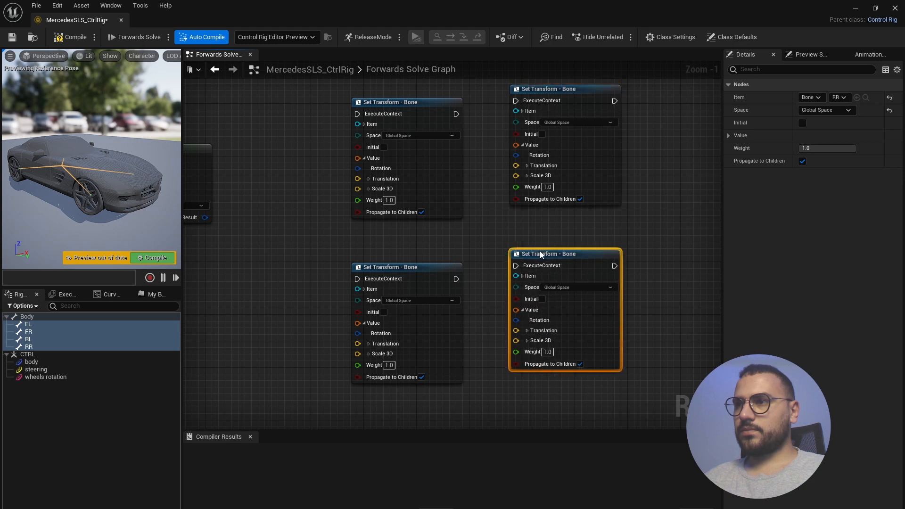
left_click(385, 268)
left_click(546, 89)
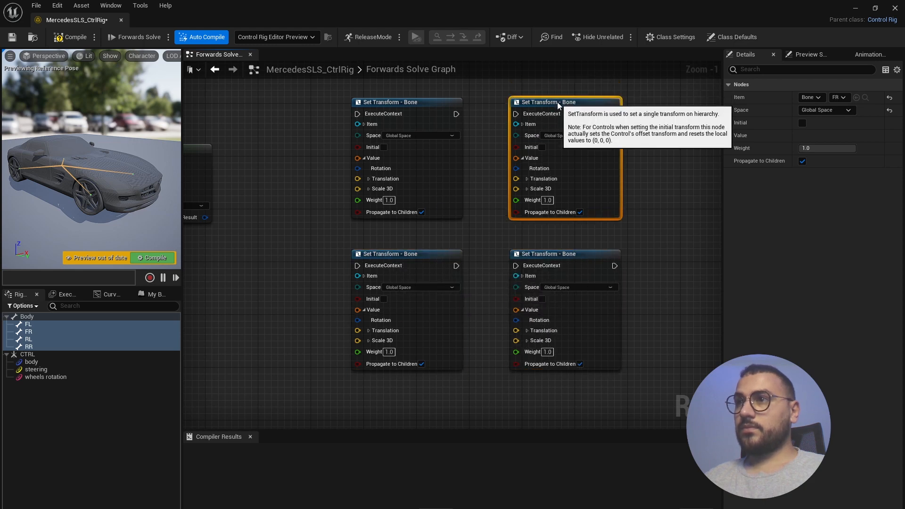
scroll(495, 231, "down", 2)
scroll(344, 231, "up", 2)
- Wire From Euler's rotation into the top-left, FR and bottom-left wheel nodes' Rotation
left_click_drag(253, 228, 403, 178)
left_click_drag(249, 228, 562, 177)
left_click_drag(249, 227, 403, 330)
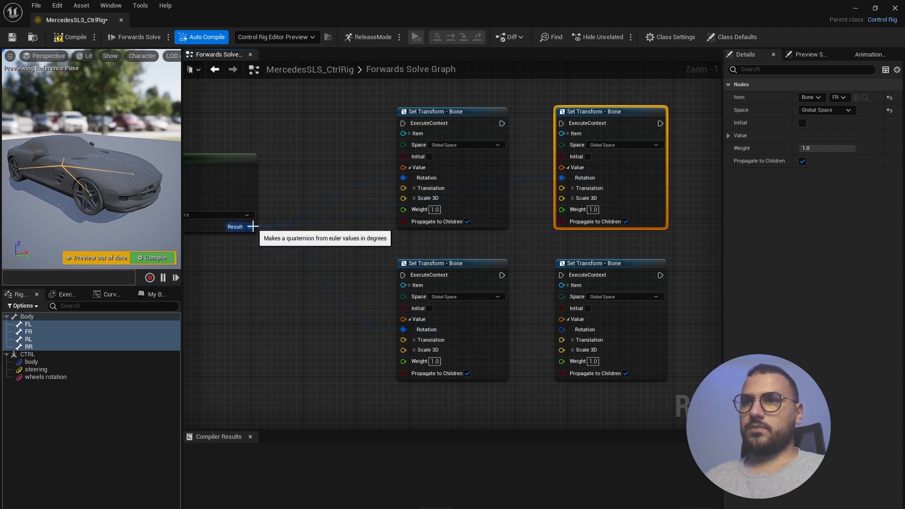
- Wire From Euler's rotation into the RR wheel node's Rotation
left_click_drag(250, 227, 562, 330)
scroll(538, 369, "down", 6)
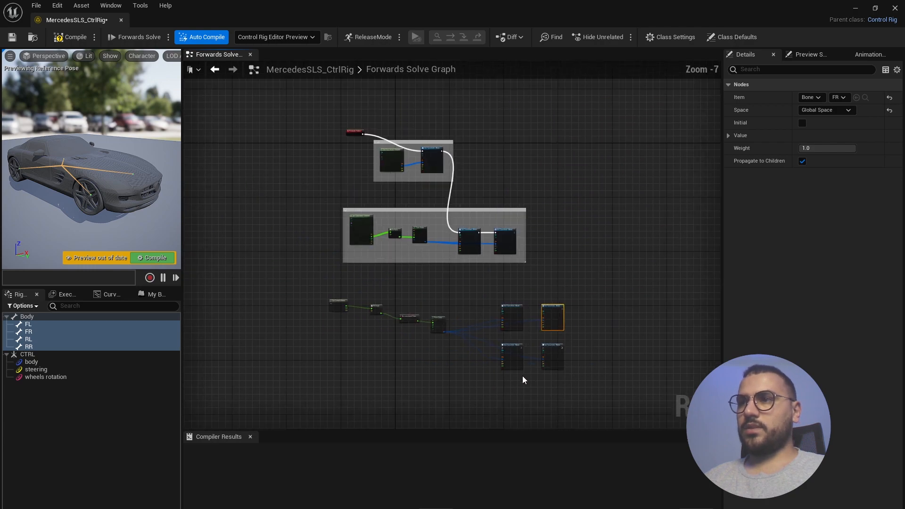
scroll(529, 272, "up", 3)
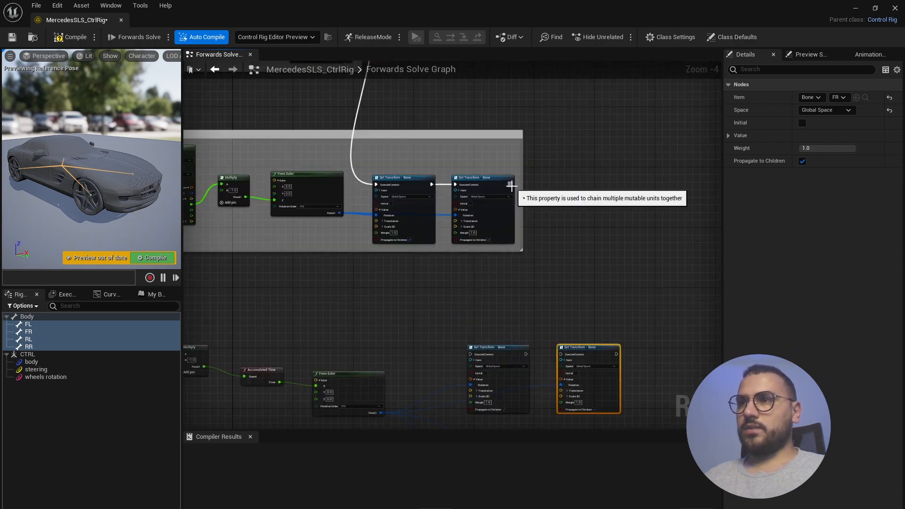
- Chain execution from the last steering Set Transform through all four wheel nodes in sequence
left_click_drag(512, 189, 471, 354)
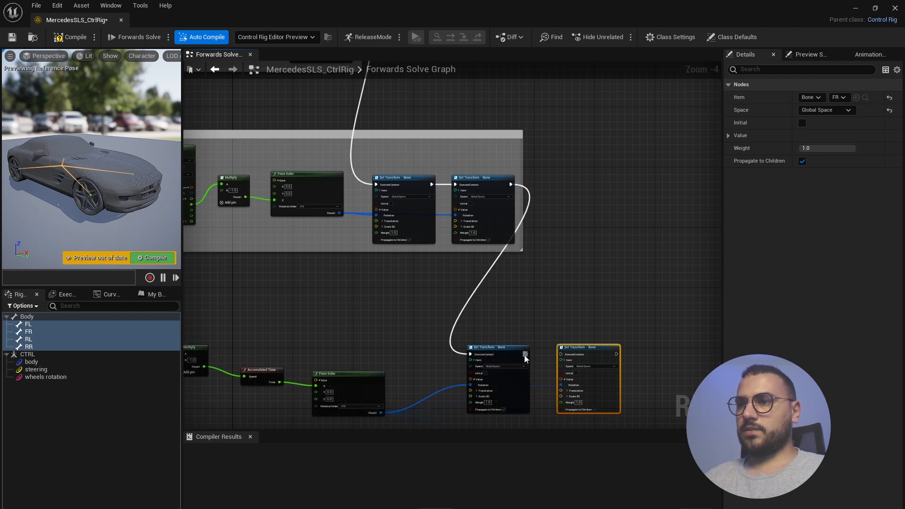
left_click_drag(526, 354, 561, 354)
scroll(561, 354, "down", 3)
scroll(522, 330, "up", 4)
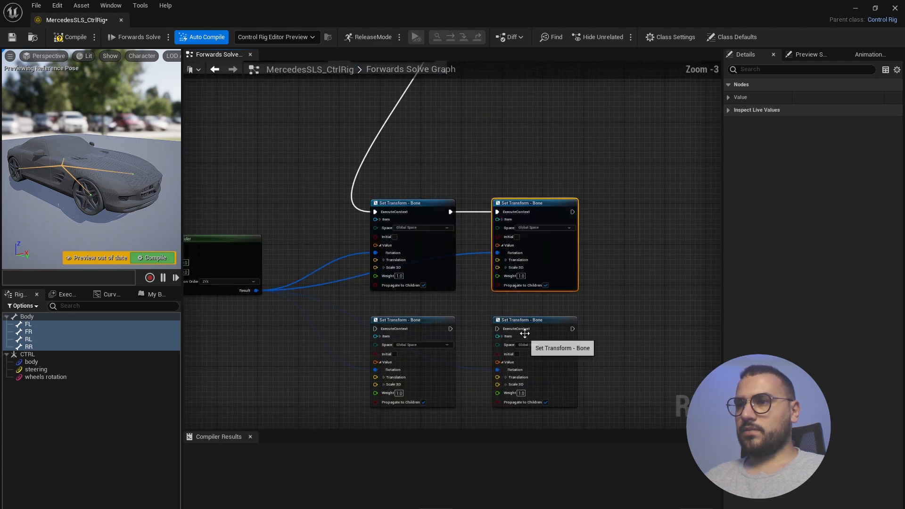
left_click_drag(572, 212, 376, 328)
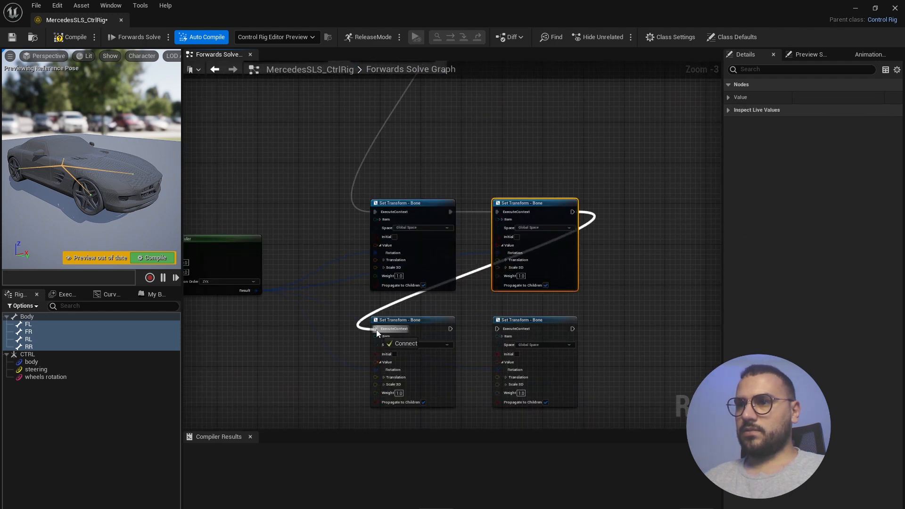
left_click_drag(450, 329, 498, 330)
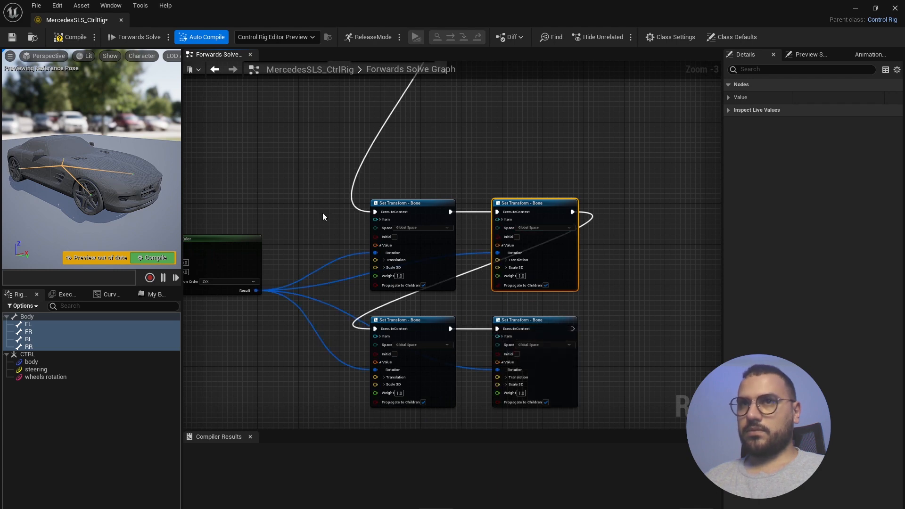
- Compile the rig, select the wheels rotation control and rotate it in the preview
left_click(78, 38)
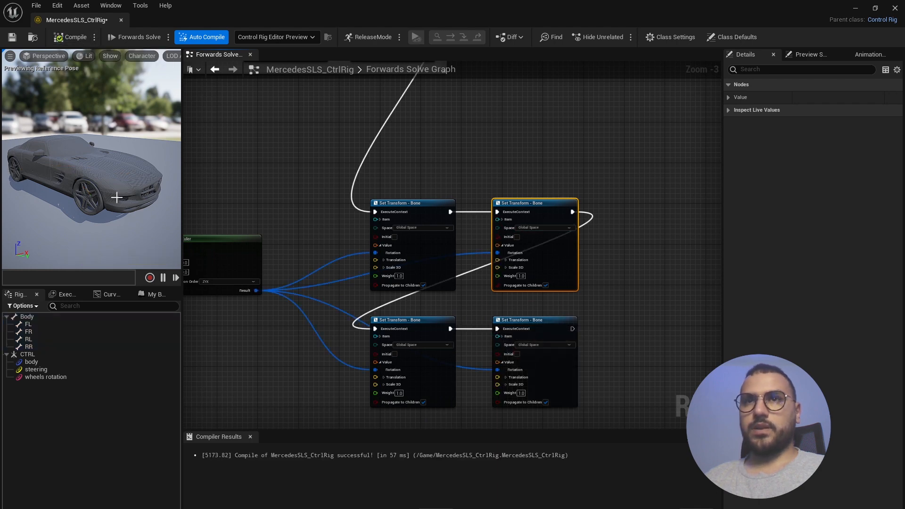
left_click(51, 377)
key("e")
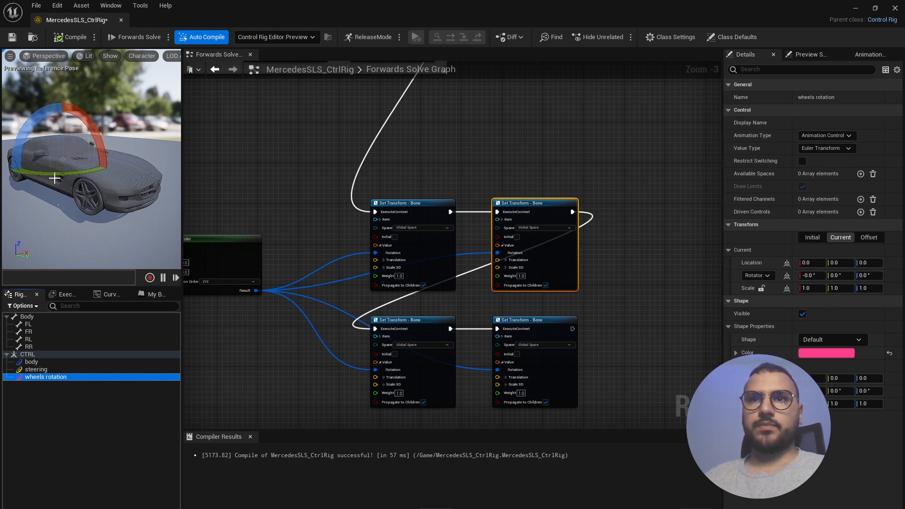
left_click_drag(55, 178, 124, 188)
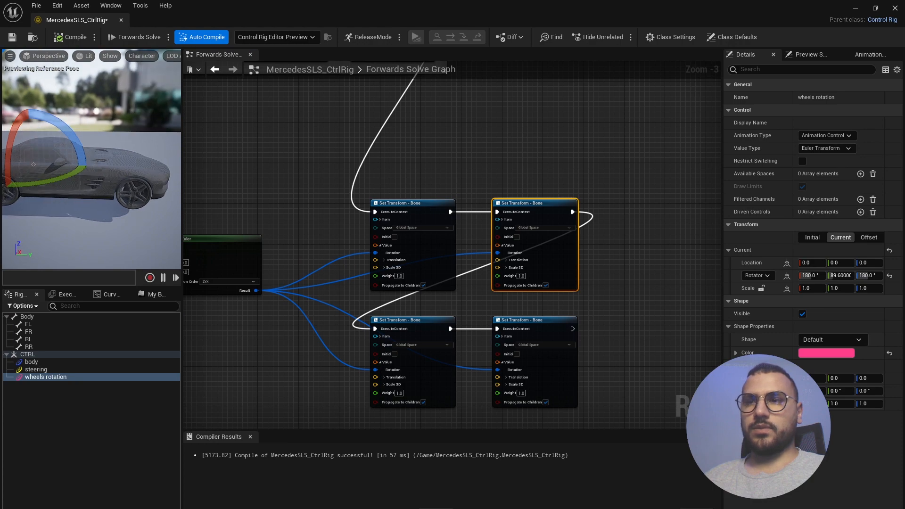
- Keep spinning the wheels control to confirm the wheels follow, ending at 180, 82.42, 180
middle_click_drag(65, 193, 98, 175)
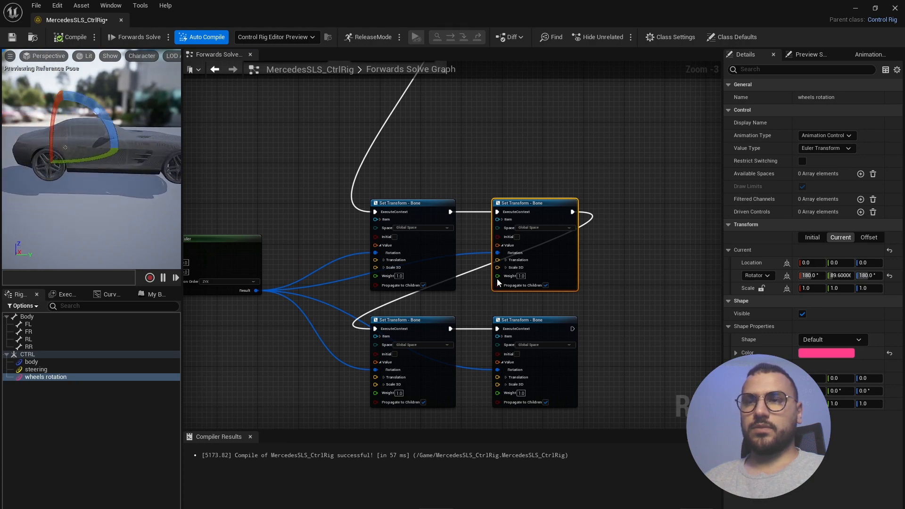
scroll(497, 282, "down", 5)
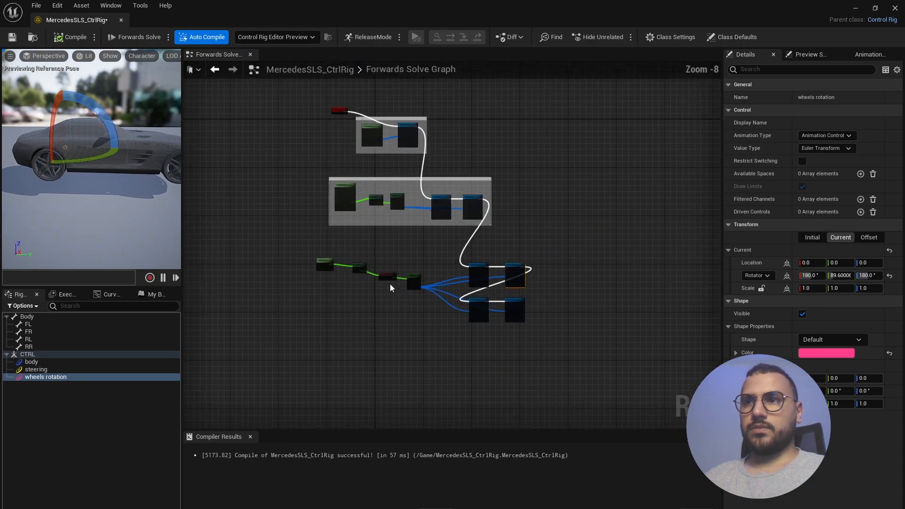
scroll(364, 279, "up", 8)
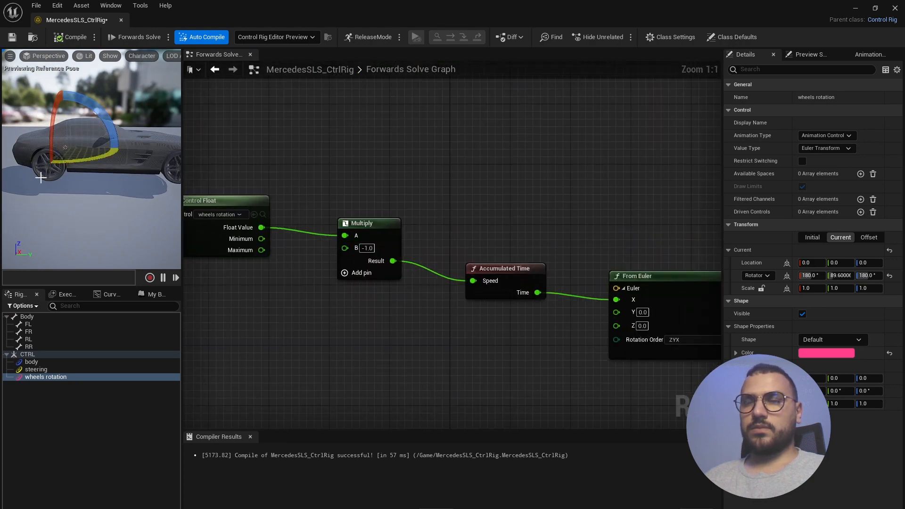
left_click_drag(81, 160, 143, 158)
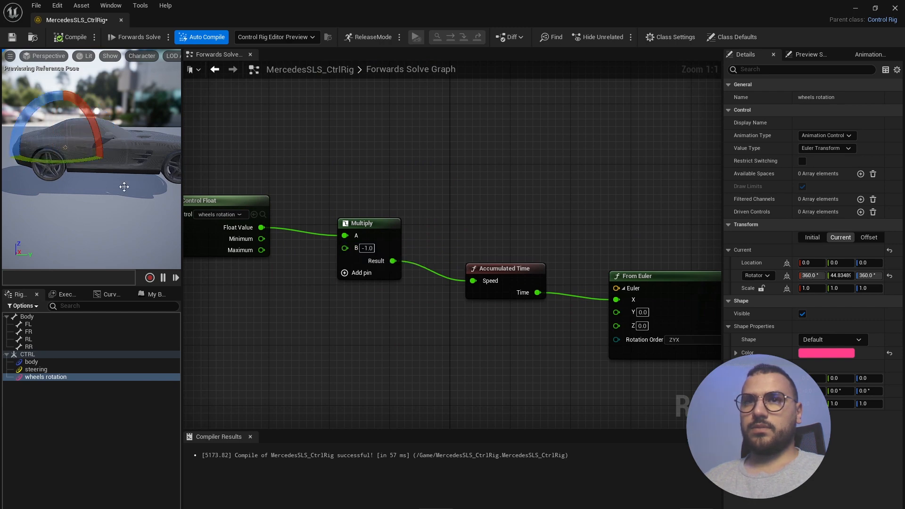
left_click_drag(45, 162, 9, 163)
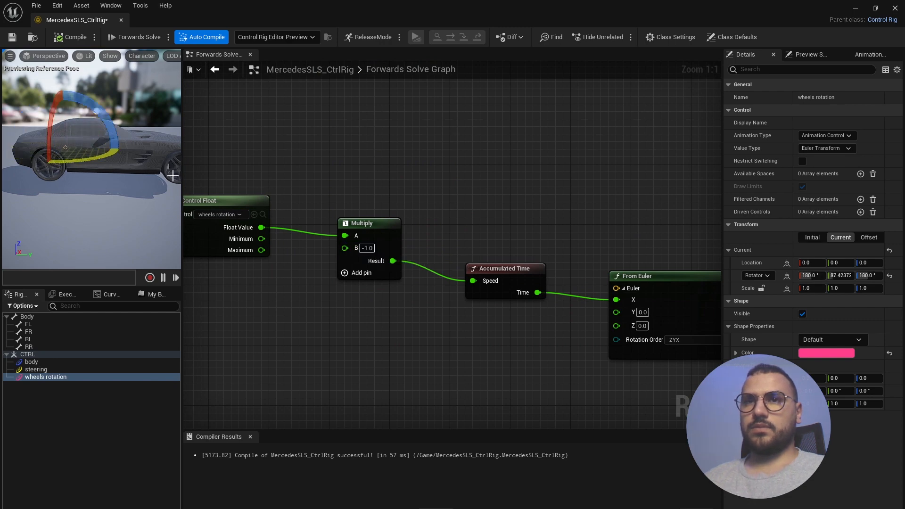
left_click_drag(91, 159, 129, 171)
right_click_drag(130, 170, 124, 176)
- Set the Multiply node's B value to 40 and test the faster wheel spin
double_click(370, 248)
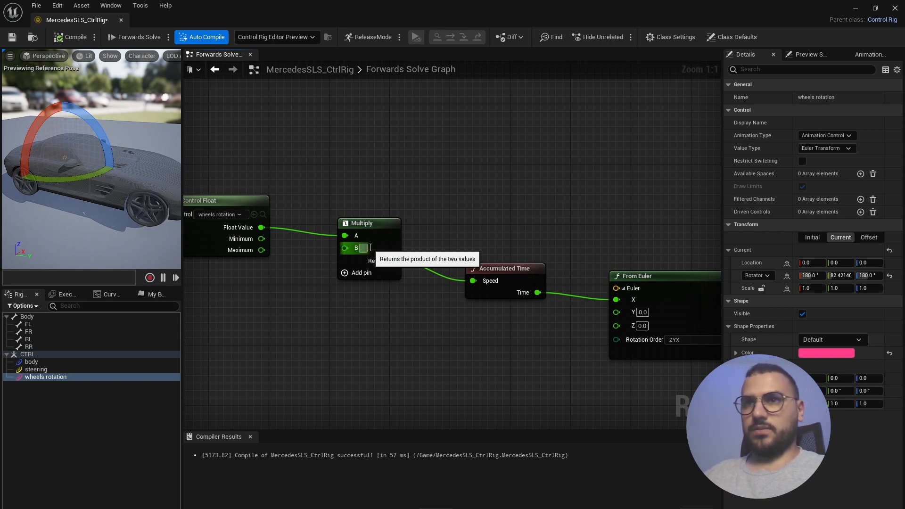
type("4")
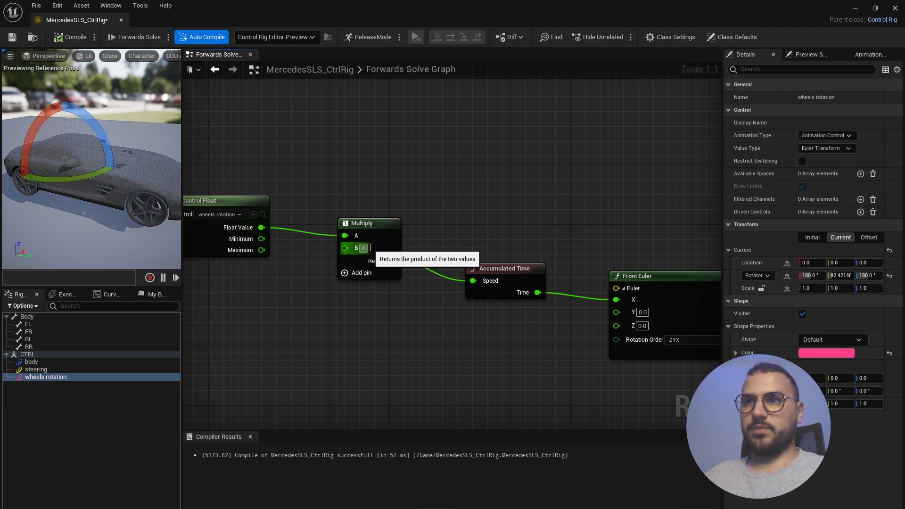
type("0")
key("Return")
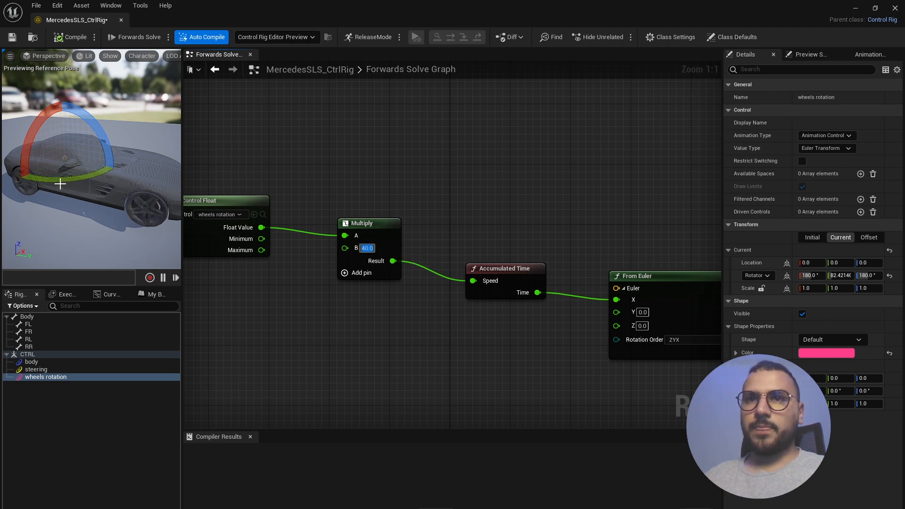
mouse_move(59, 182)
left_mouse_down()
mouse_move(40, 183)
mouse_move(67, 181)
left_mouse_up()
- Reset the wheels control's pitch to 0, leaving its rotation at 180, 0, 180
left_click(839, 275)
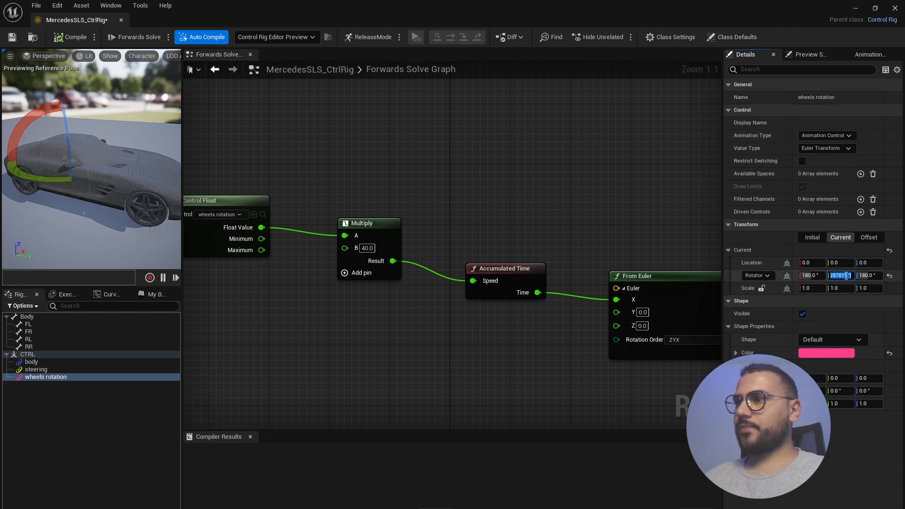
type("0")
key("Return")
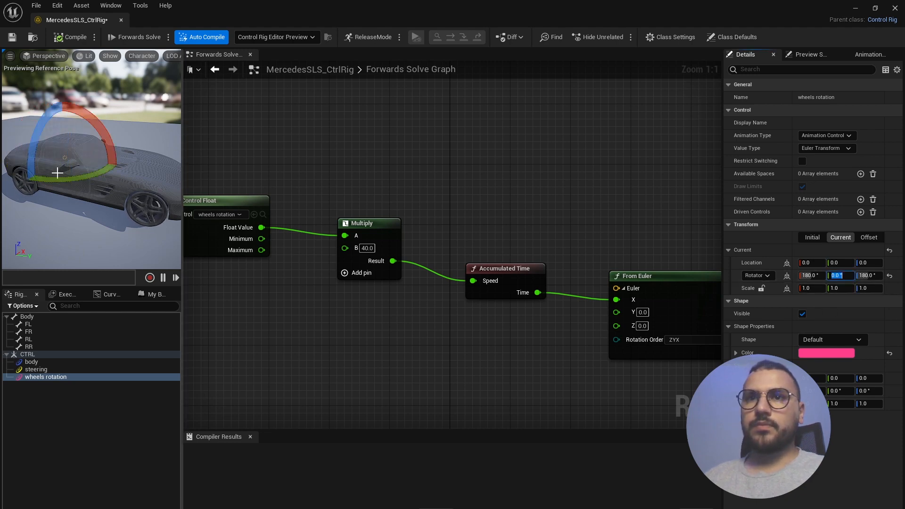
left_click_drag(57, 180, 61, 181)
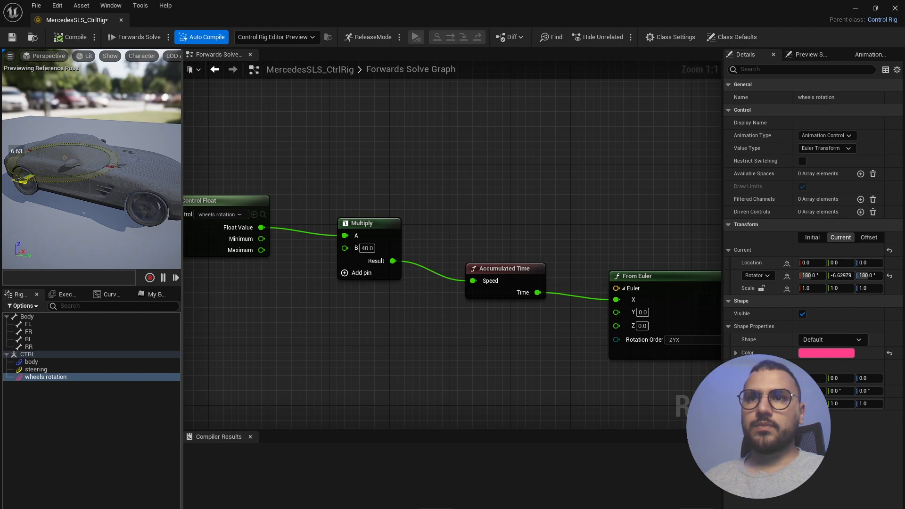
left_click_drag(55, 181, 73, 181)
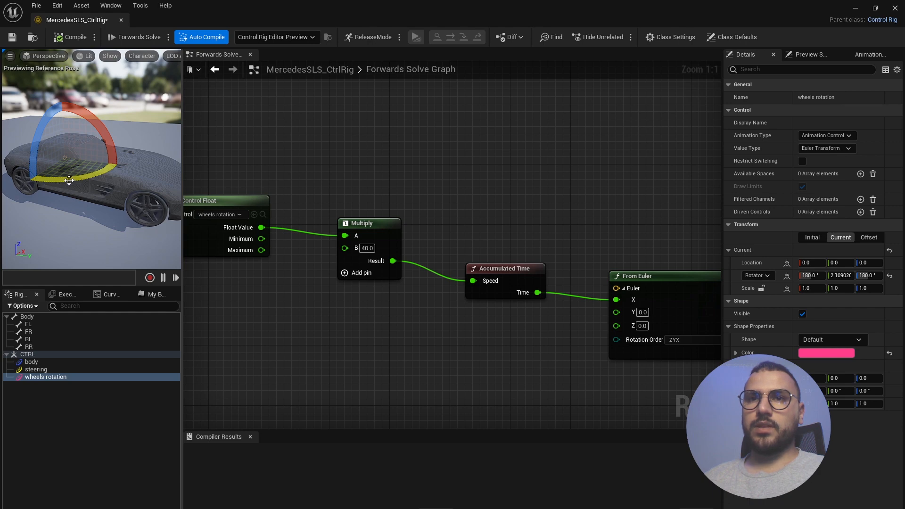
left_click(843, 277)
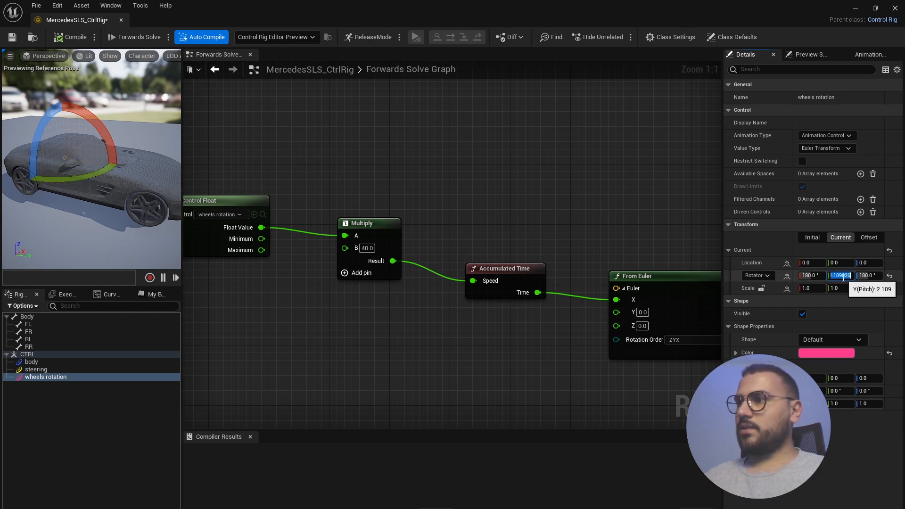
type("0")
key("Return")
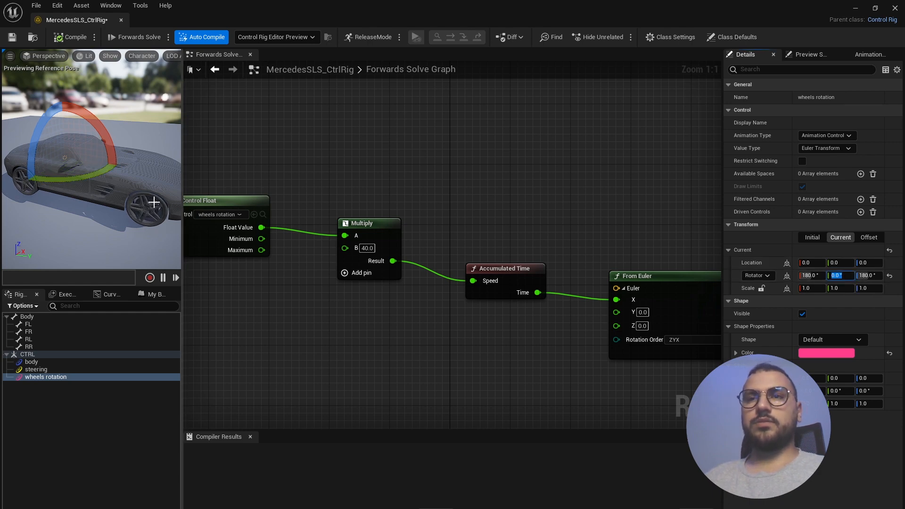
left_click_drag(123, 188, 123, 188)
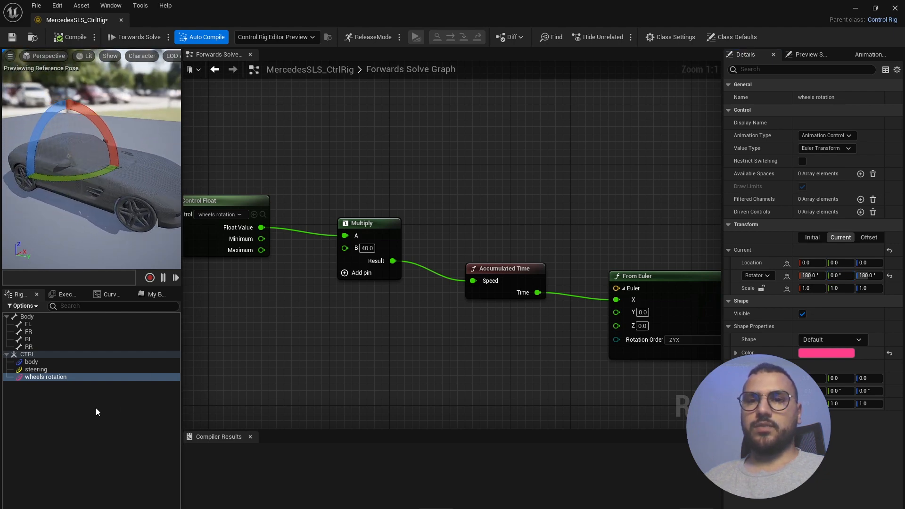
left_click(40, 363)
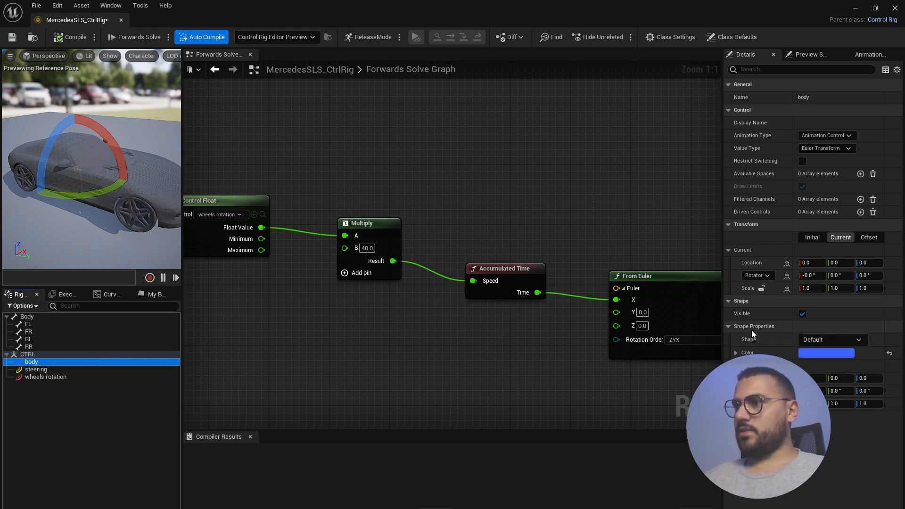
- Give the body control an Arrow4_Thin shape scaled 20 in Y and Z
left_click(843, 339)
type("ar")
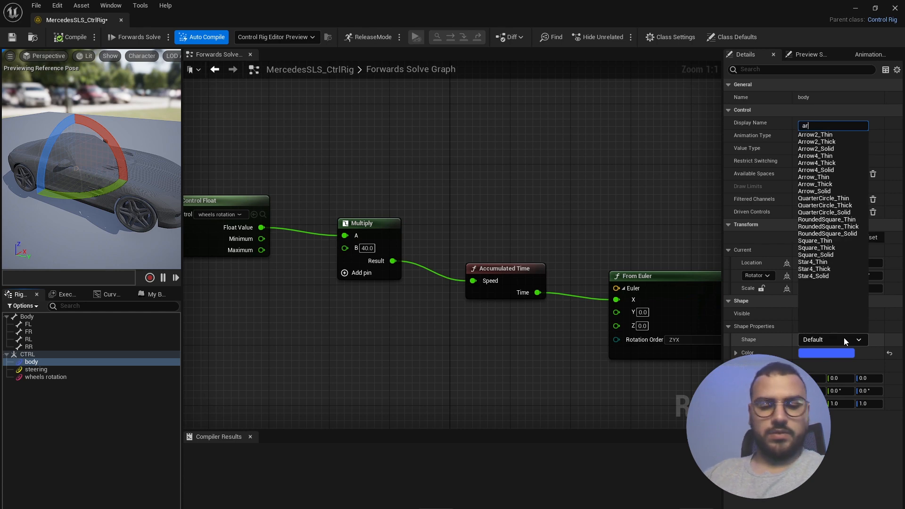
type("row")
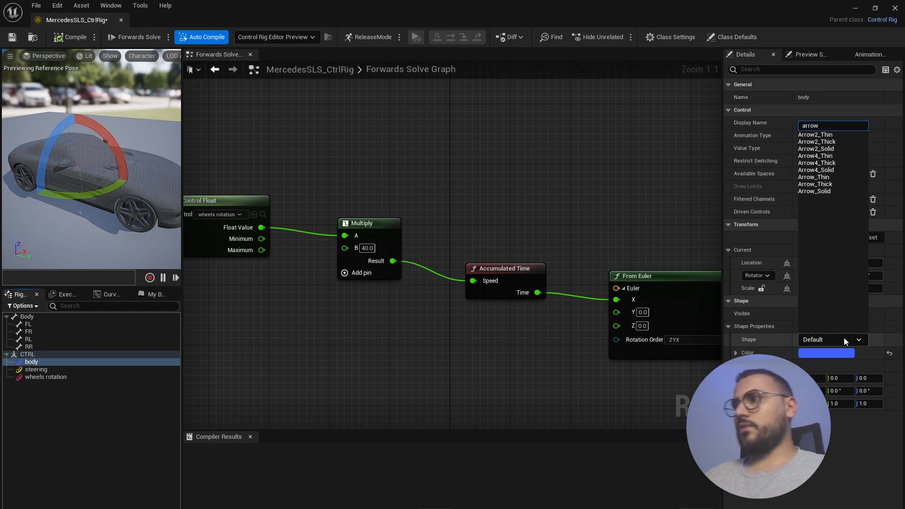
left_click(843, 156)
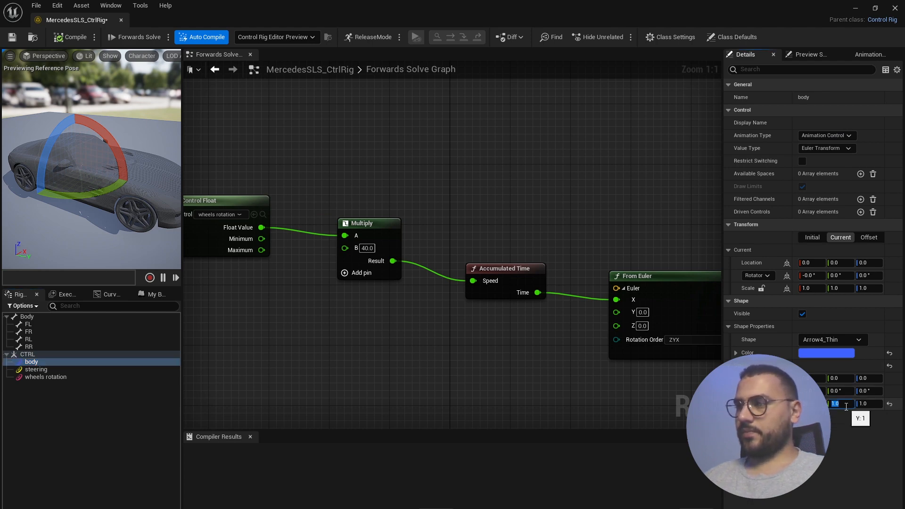
type("20")
left_click(873, 404)
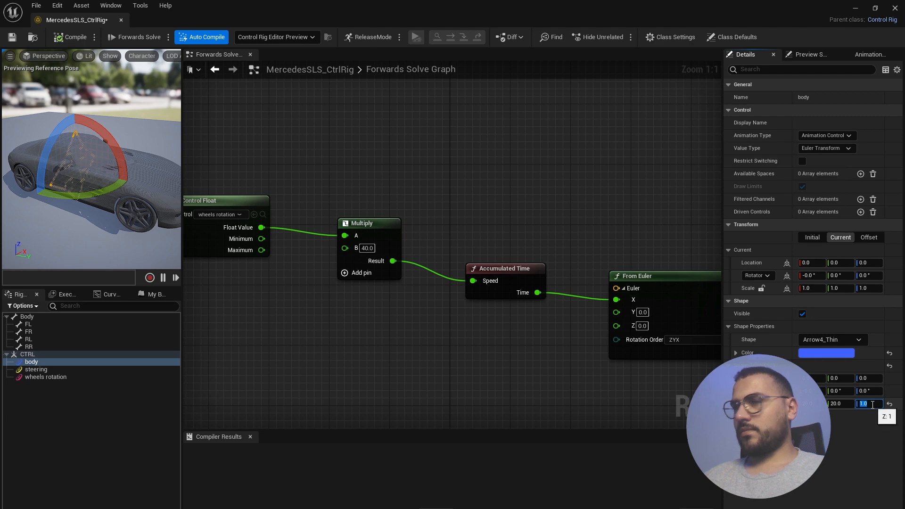
type("20")
key("Return")
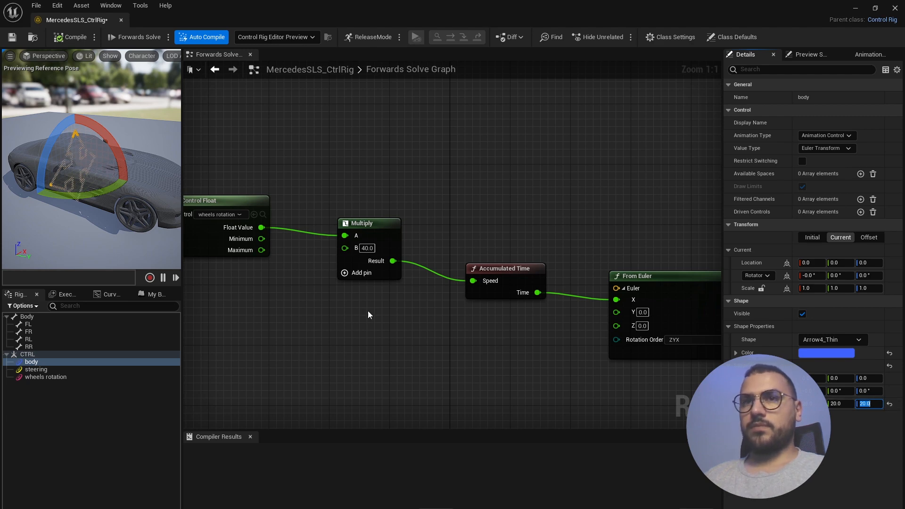
- Set the shape rotation X to -90 to lay the arrow flat, then test-rotate and undo
left_click(837, 391)
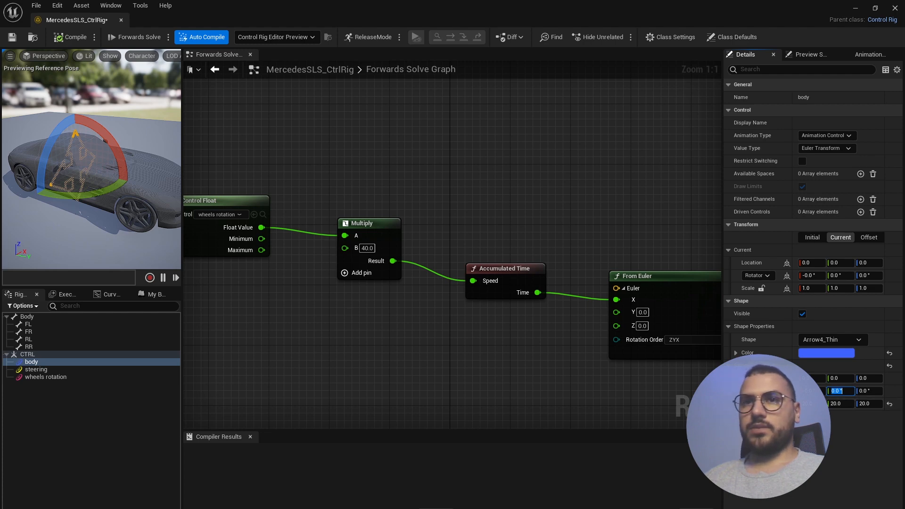
mouse_move(95, 202)
left_mouse_down("alt")
mouse_move(141, 188)
mouse_move(95, 193)
mouse_move(71, 212)
mouse_move(113, 200)
mouse_move(123, 186)
mouse_move(118, 179)
mouse_move(87, 200)
left_mouse_up("alt")
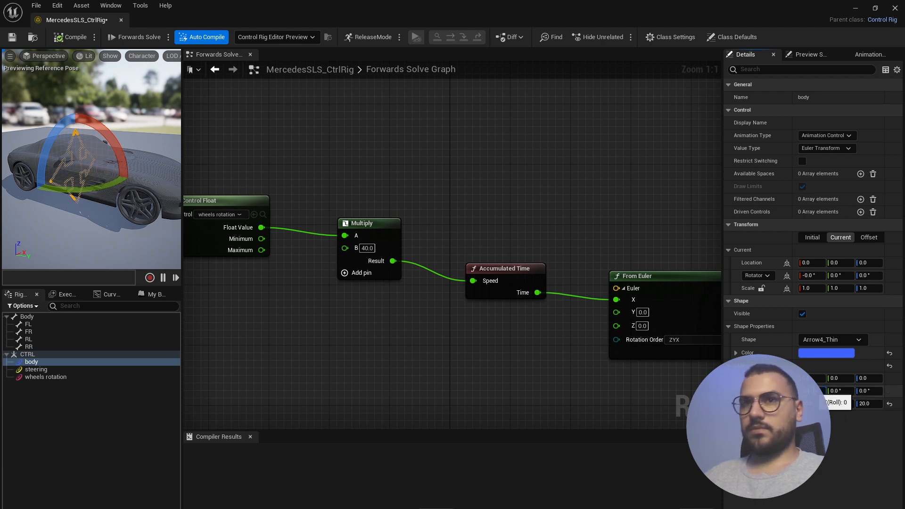
type("-90")
key("Return")
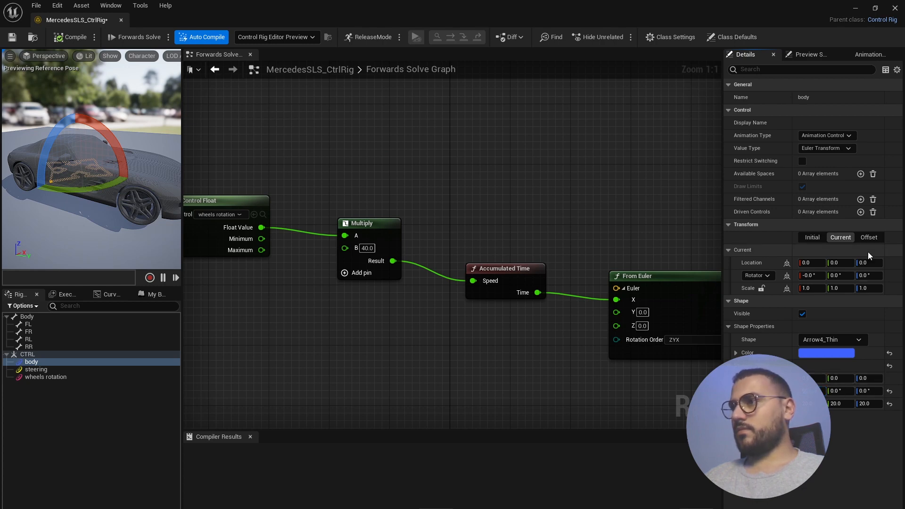
left_click_drag(100, 133, 126, 142)
key("ctrl+z")
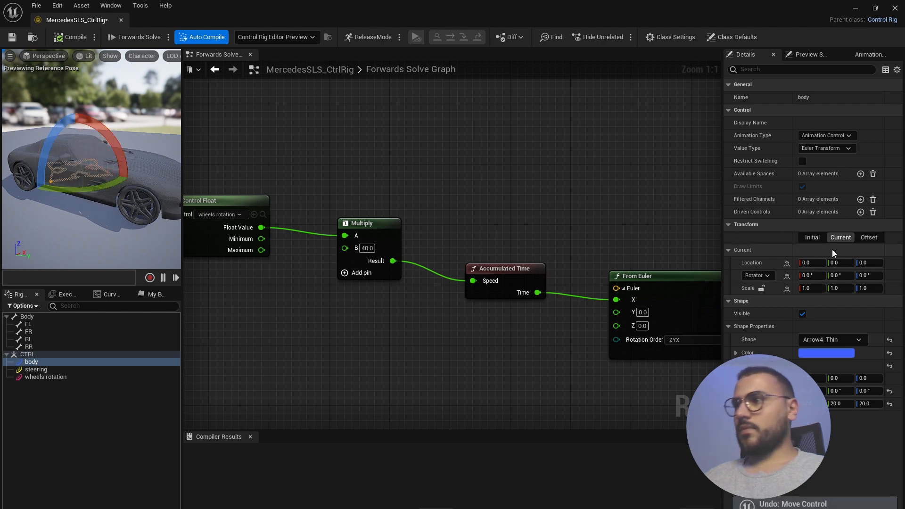
- Set the body control's offset Location Z to 150, undoing stray X and Y changes
left_click(869, 238)
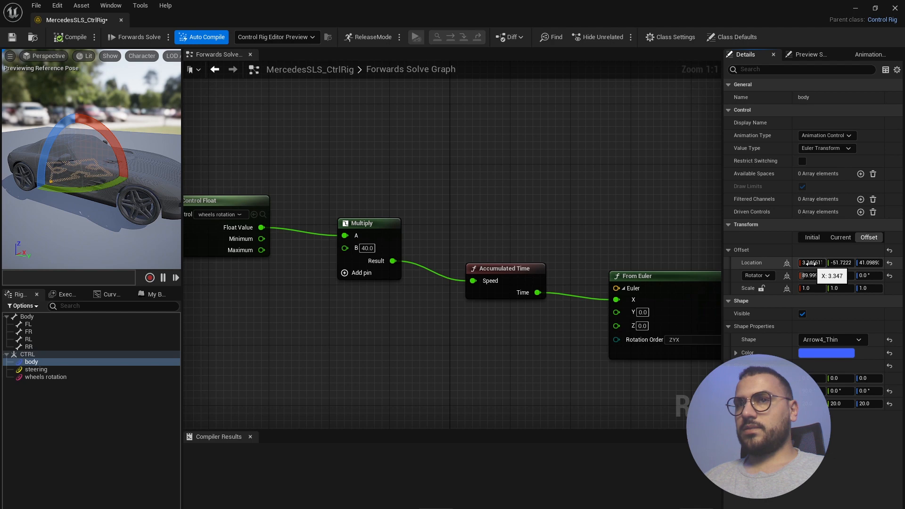
left_click_drag(839, 263, 838, 264)
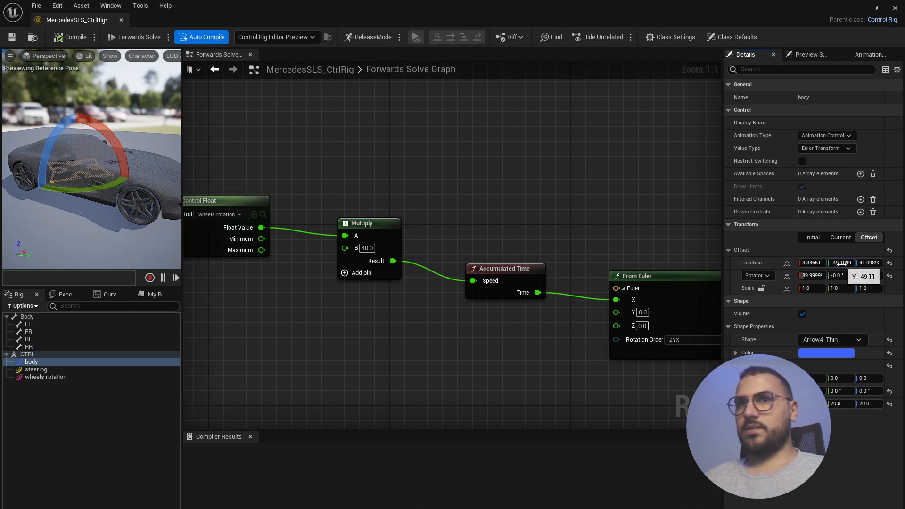
key("ctrl+z")
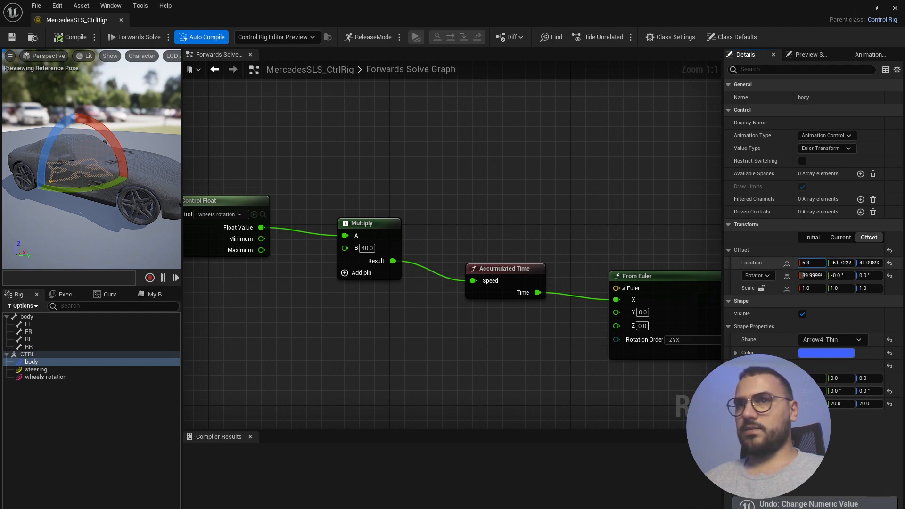
left_click_drag(812, 263, 810, 267)
key("ctrl+z")
mouse_move(870, 260)
left_mouse_down()
mouse_move(879, 264)
mouse_move(848, 274)
mouse_move(862, 263)
mouse_move(860, 272)
left_mouse_up()
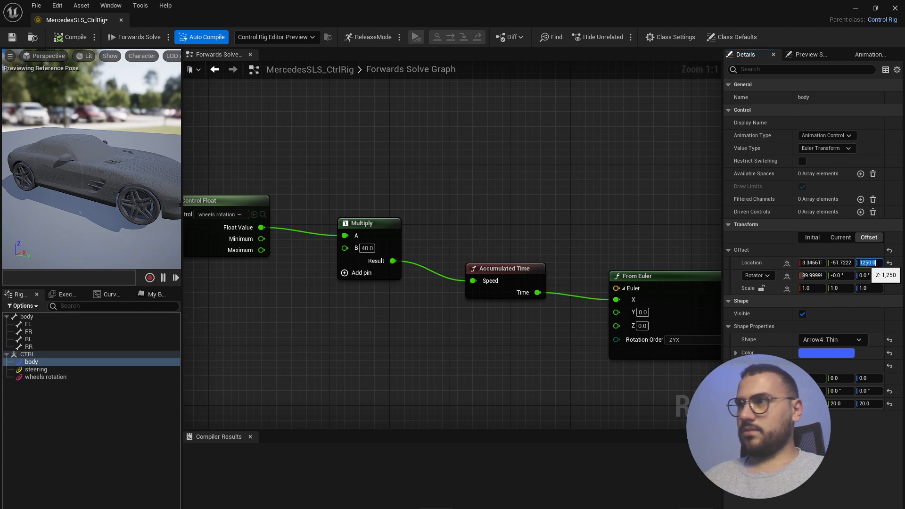
key("Return")
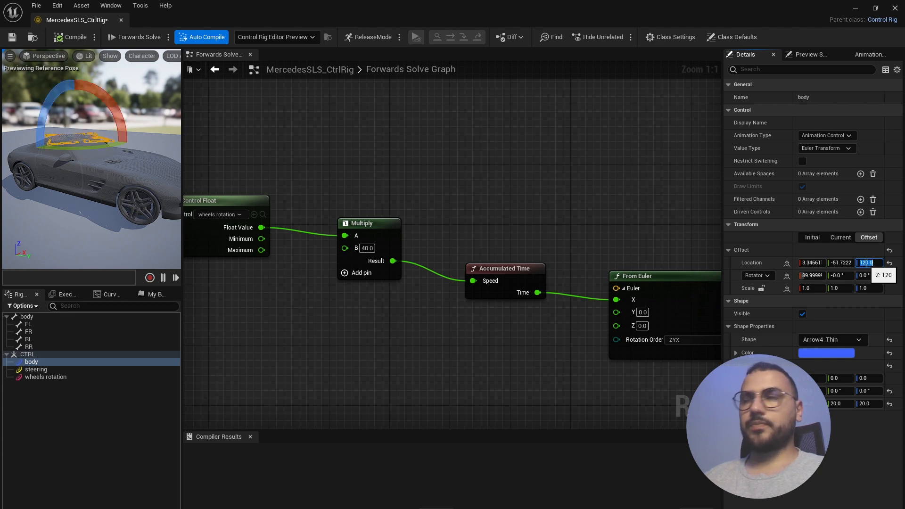
type("150")
key("Return")
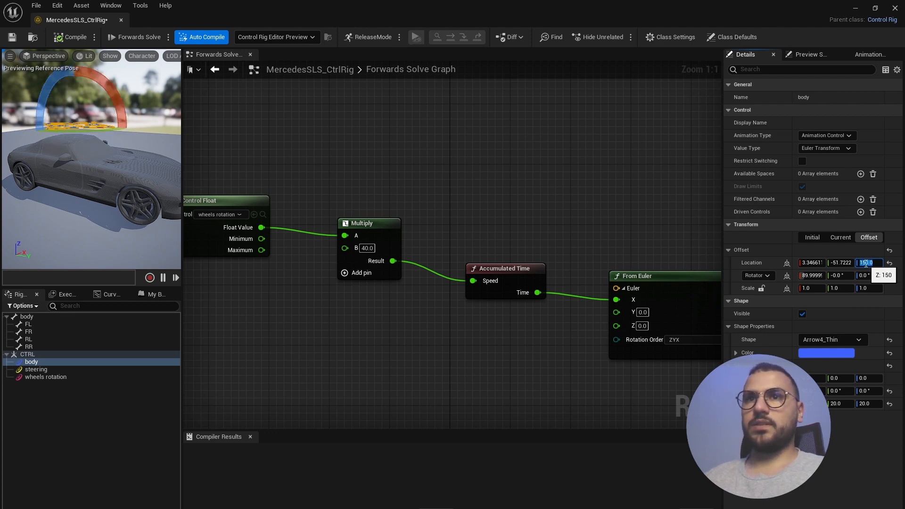
- Reframe the preview, select the body control above the roof, and try tilting it
left_click_drag(74, 161, 102, 181, "alt")
scroll(74, 162, "up", 5)
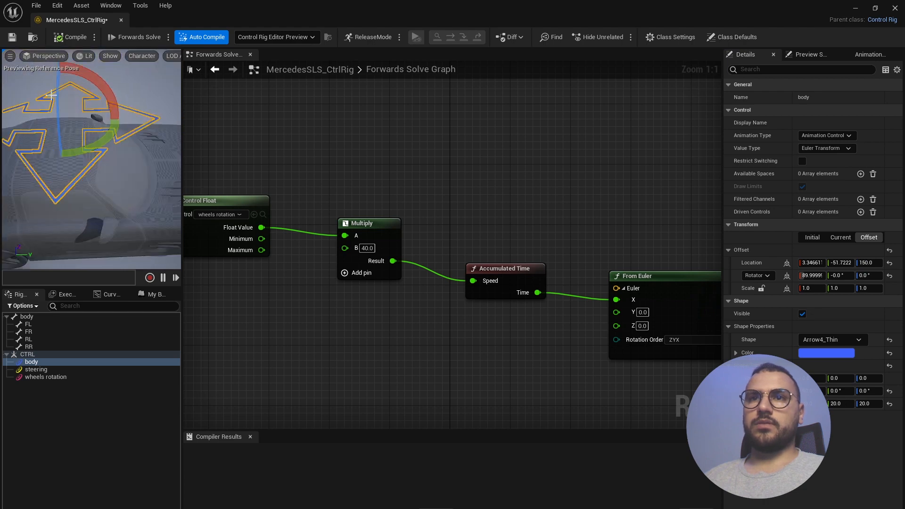
left_click(151, 67)
key("f")
left_click_drag(107, 147, 109, 171, "alt")
left_click(86, 133)
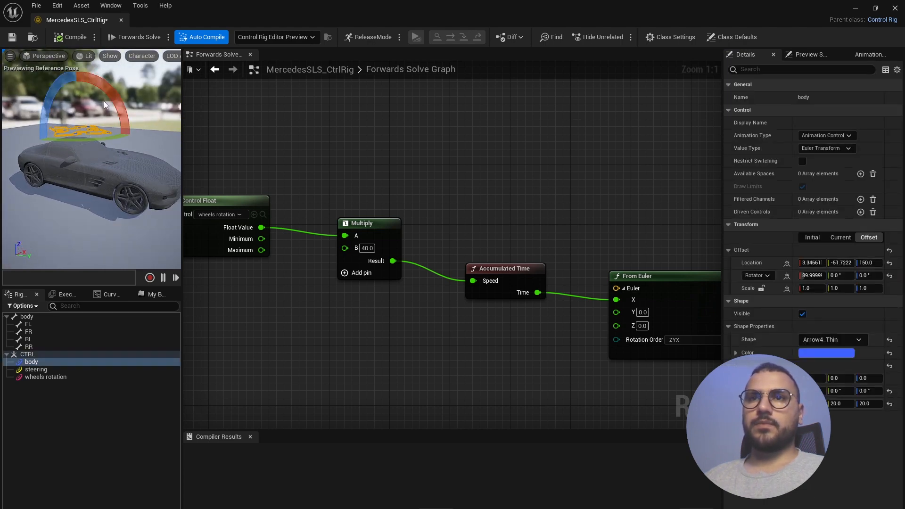
left_click_drag(114, 97, 114, 98)
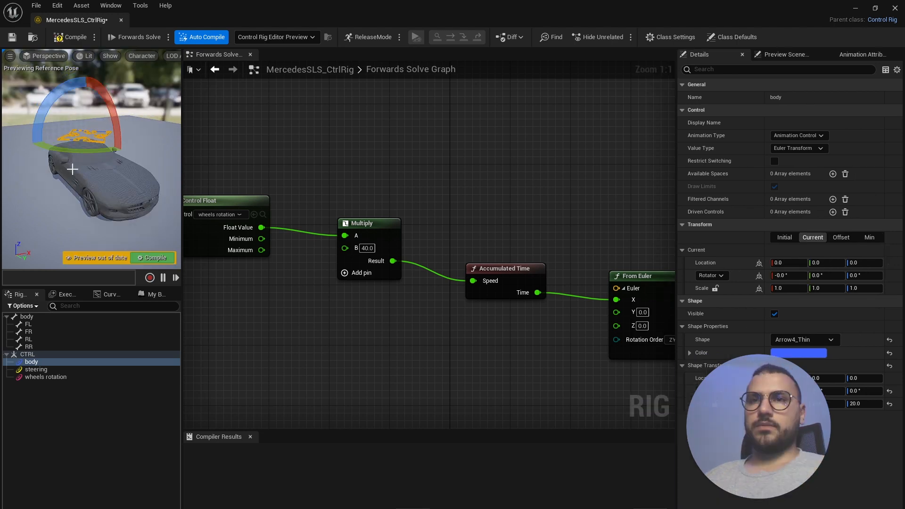
- Tilt the car body with the body control's X rotation arc, then undo the last tilt
scroll(88, 178, "up", 3)
left_click_drag(88, 177, 129, 166, "alt")
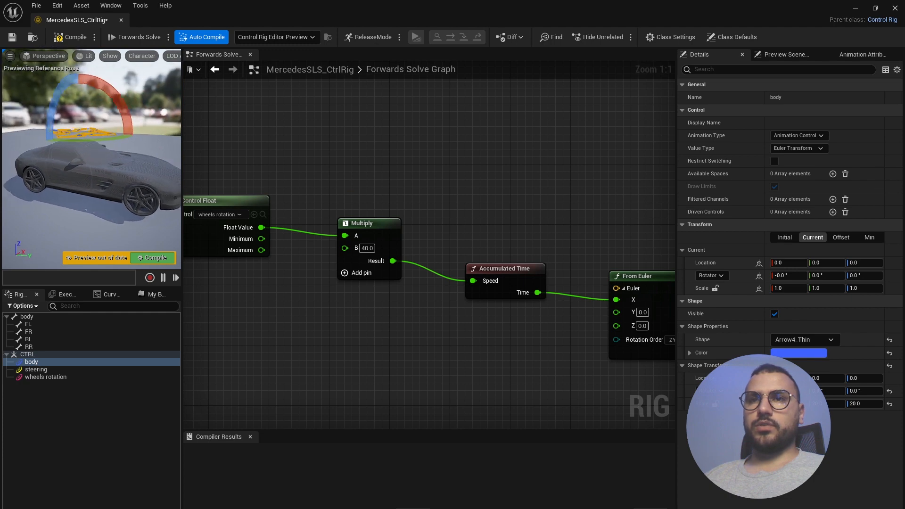
left_click_drag(88, 118, 90, 130, "alt")
left_click_drag(116, 97, 111, 90)
left_click_drag(124, 144, 120, 104, "alt")
key("ctrl+z")
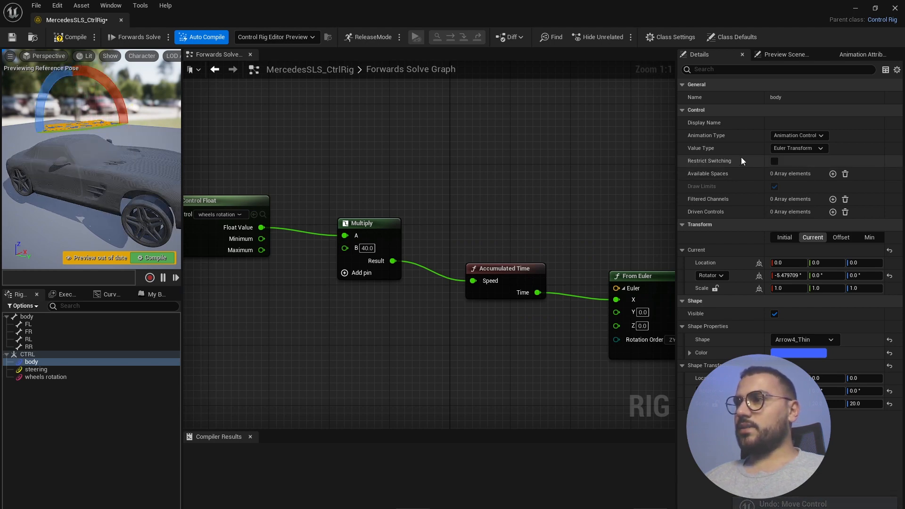
left_click(825, 149)
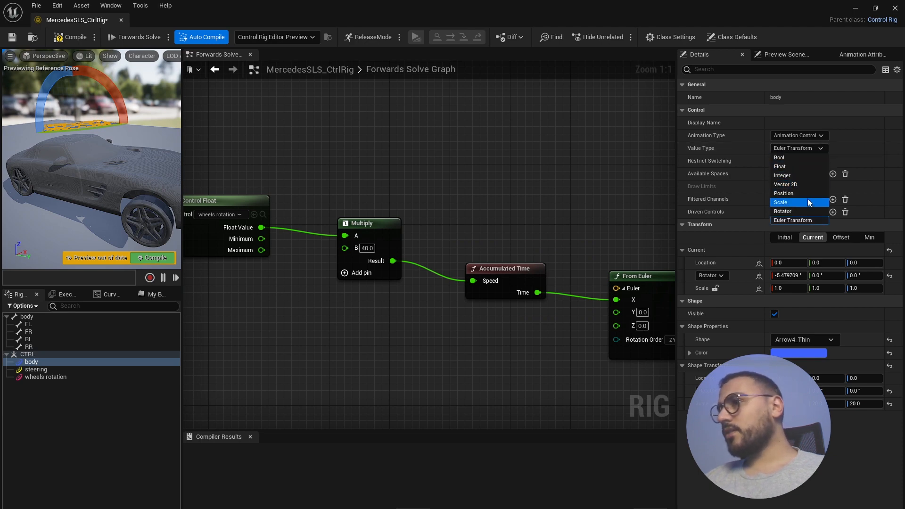
- Make the body control a Rotator and enable minimum rotation limits of -2.5, -1.0, -2.5
left_click(796, 209)
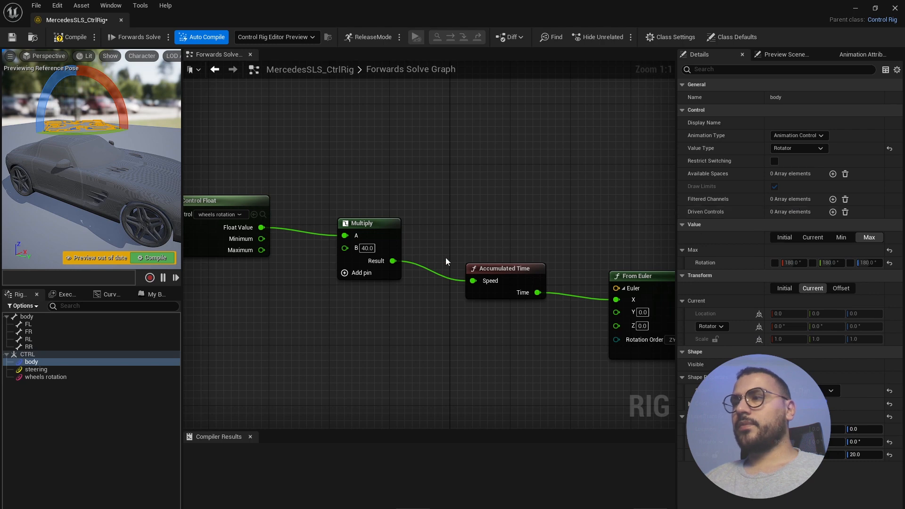
left_click(842, 238)
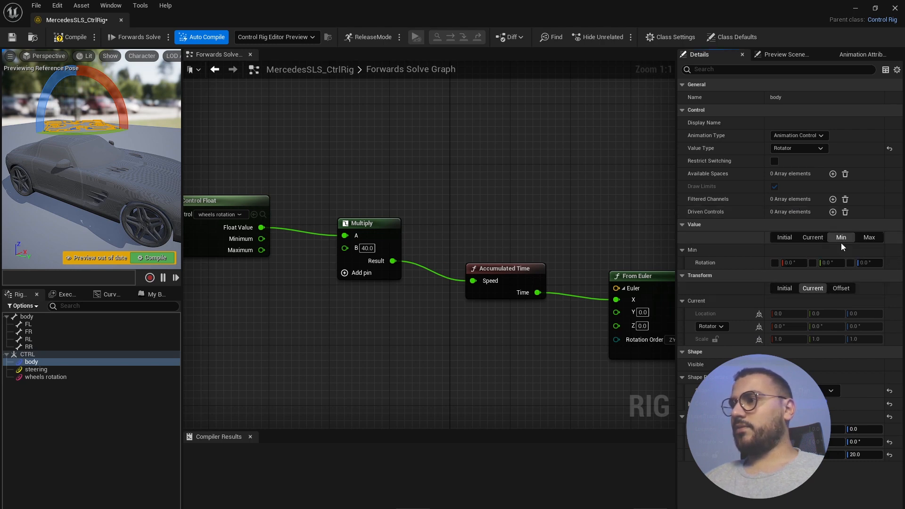
left_click(870, 238)
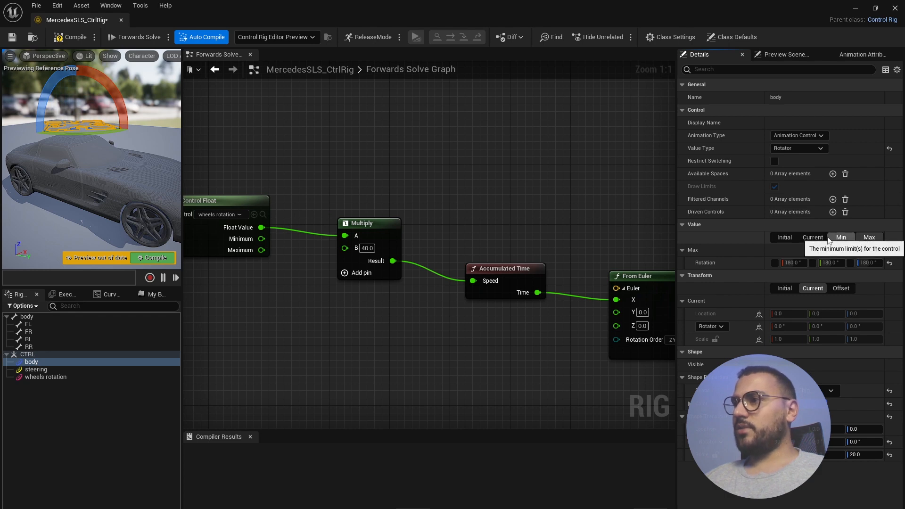
left_click(841, 238)
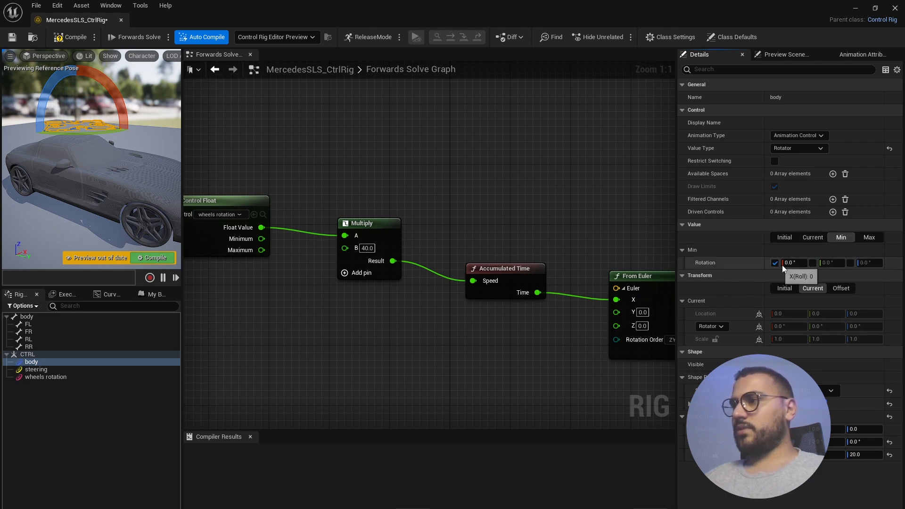
left_click(850, 263)
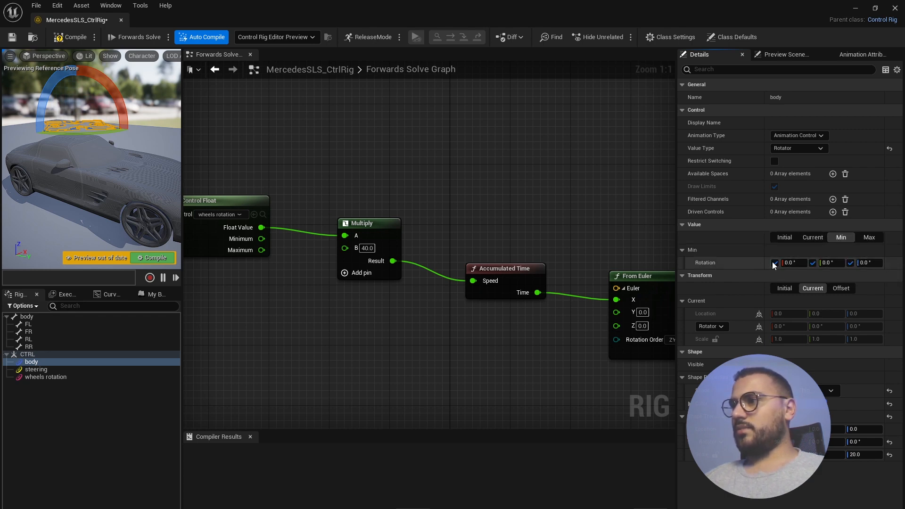
left_click(791, 263)
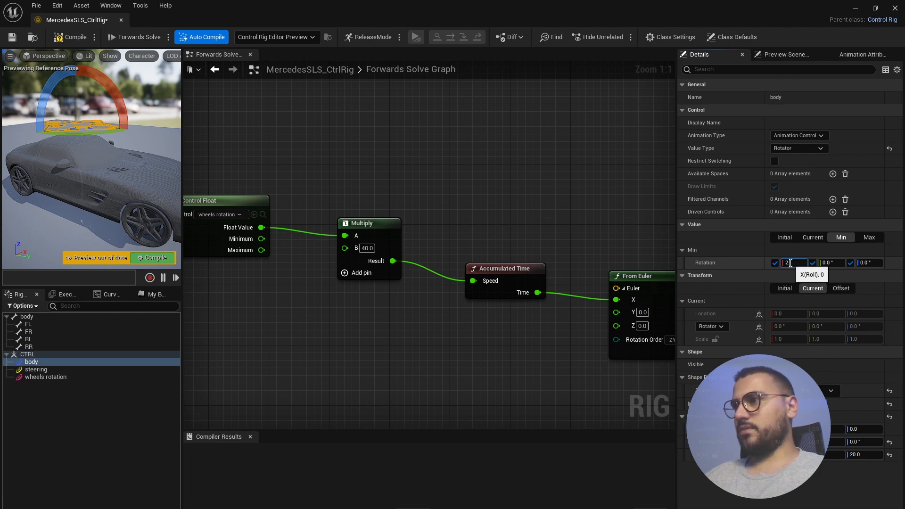
left_click(832, 263)
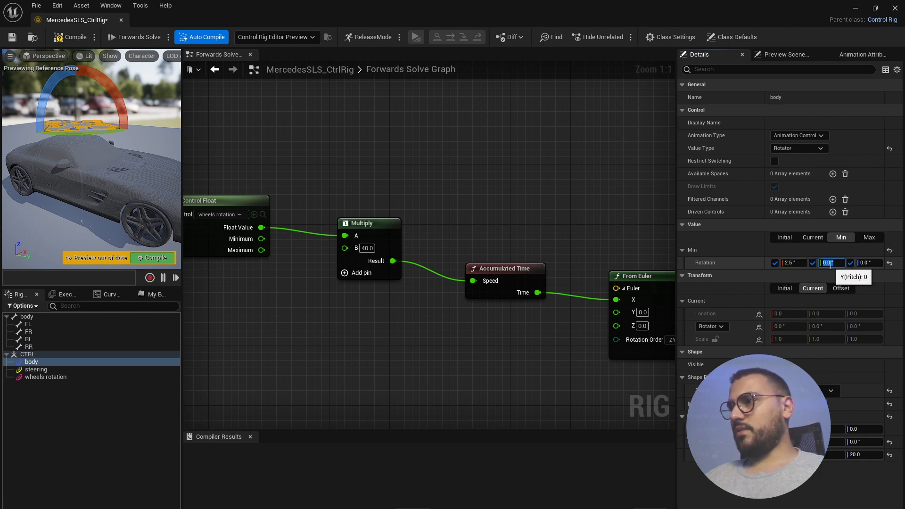
type("1")
key("Return")
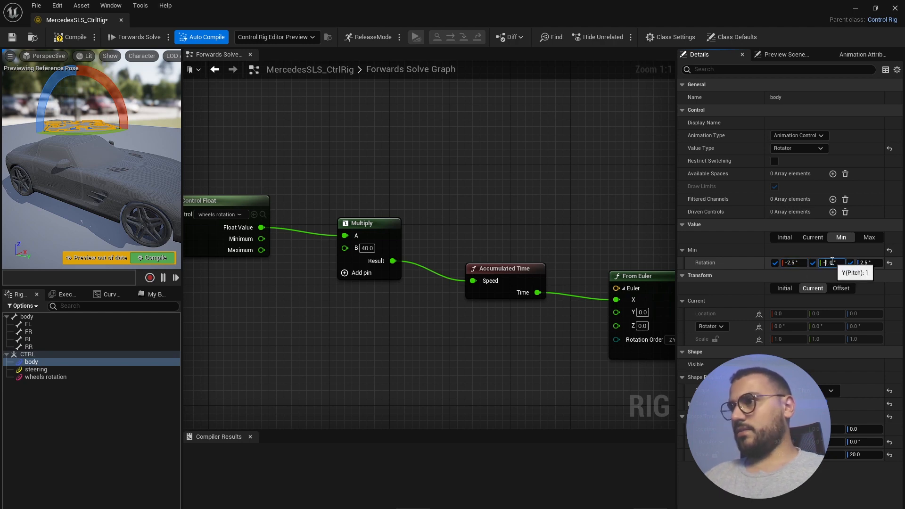
left_click(866, 262)
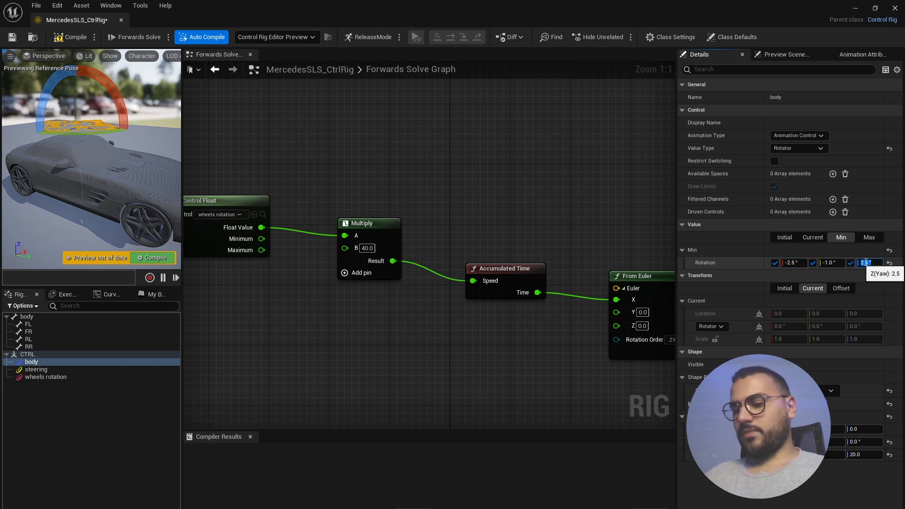
left_click(866, 248)
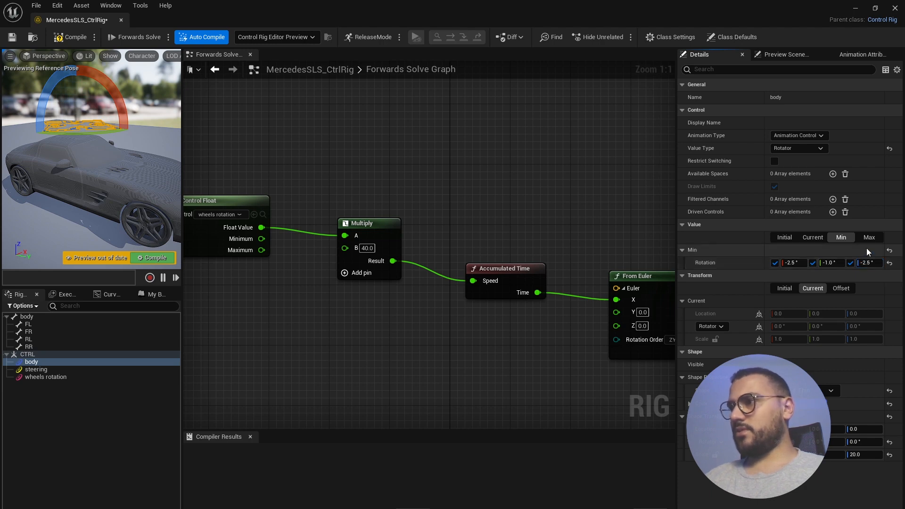
- Enable the body control's maximum rotation limits and set them to 2.5, 1.0, 2.5
left_click(868, 237)
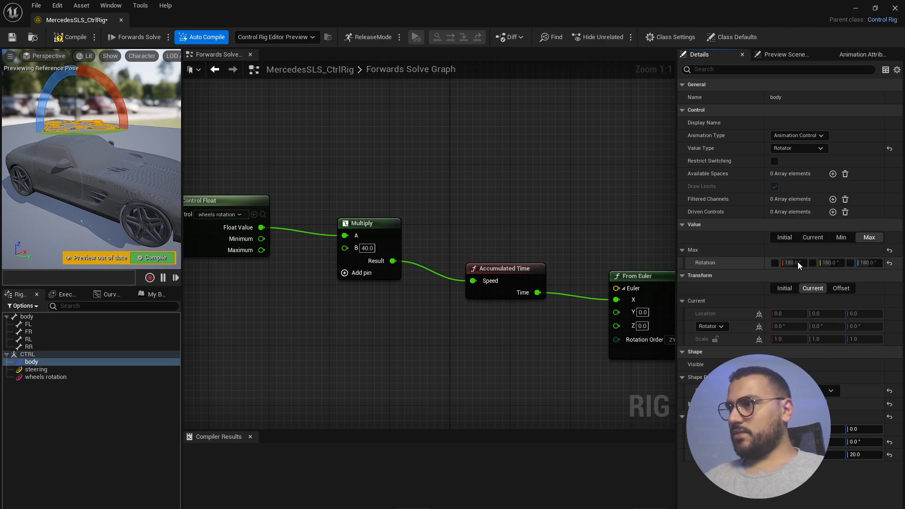
left_click(850, 263)
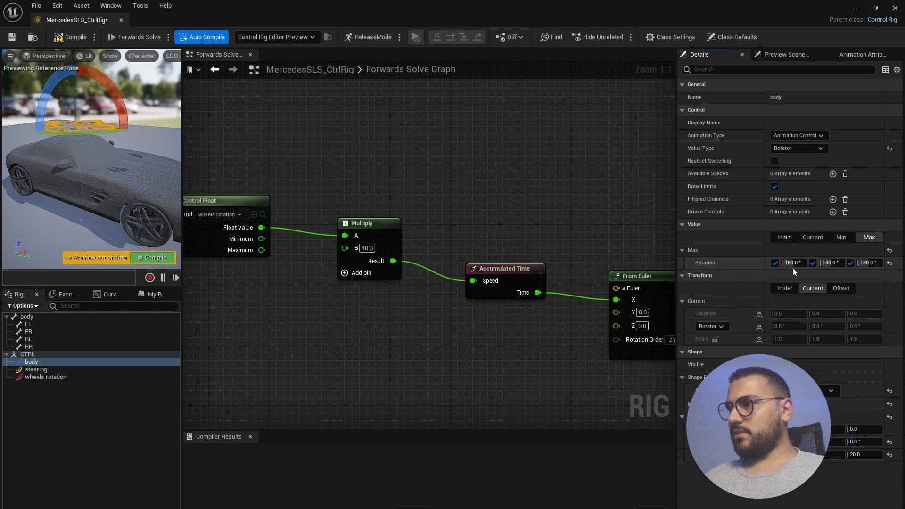
left_click(789, 262)
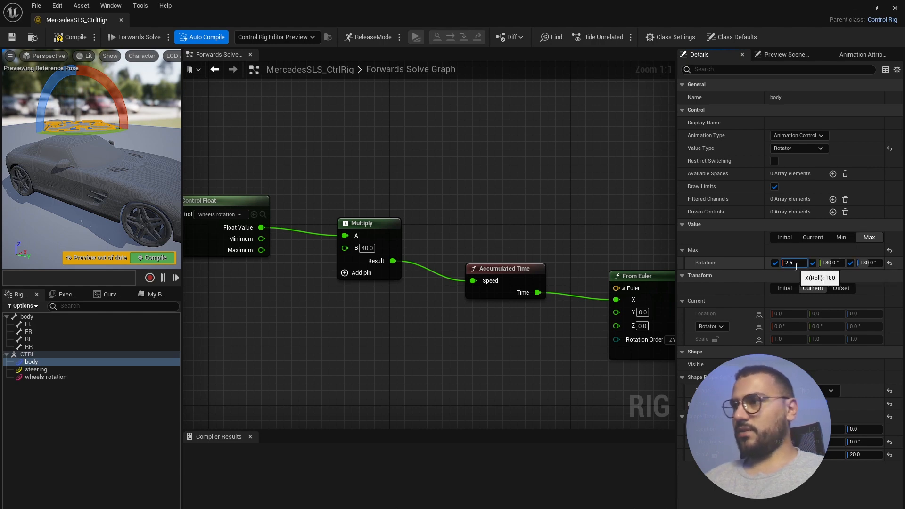
type("2.5")
left_click(831, 263)
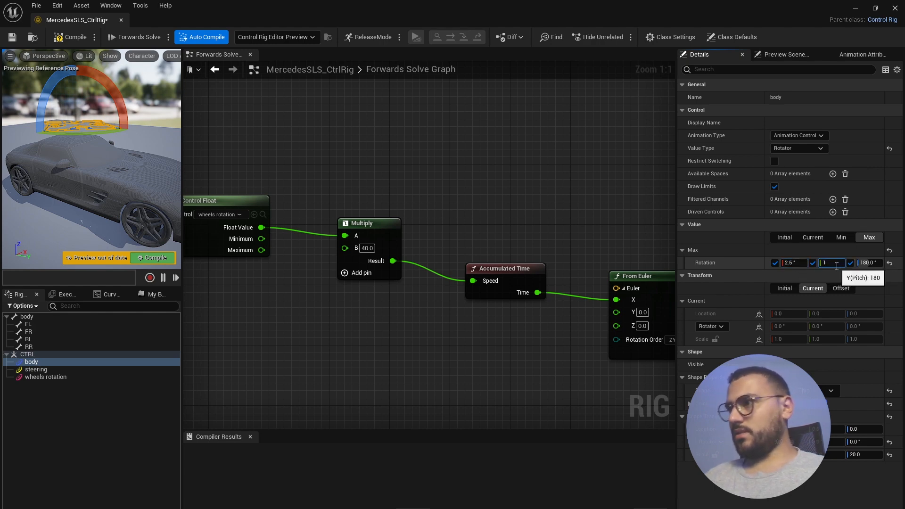
type("1")
left_click(865, 263)
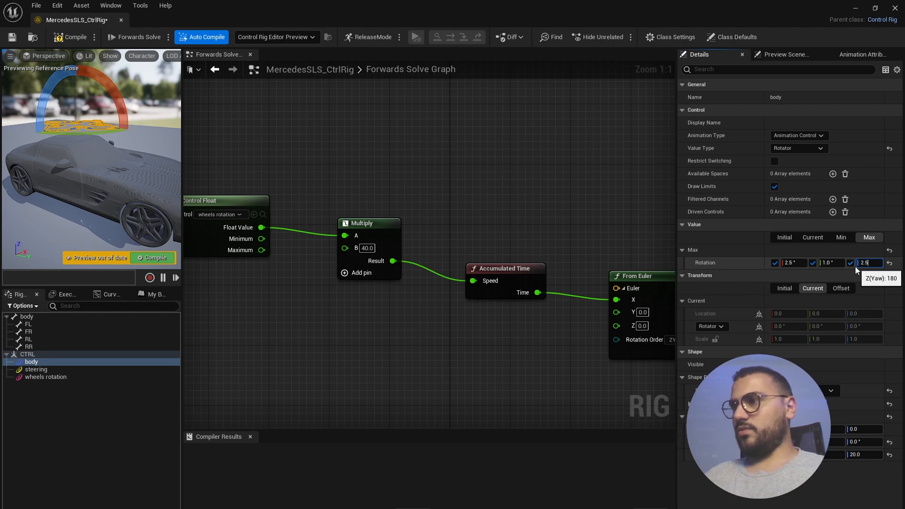
type("2.5")
key("Return")
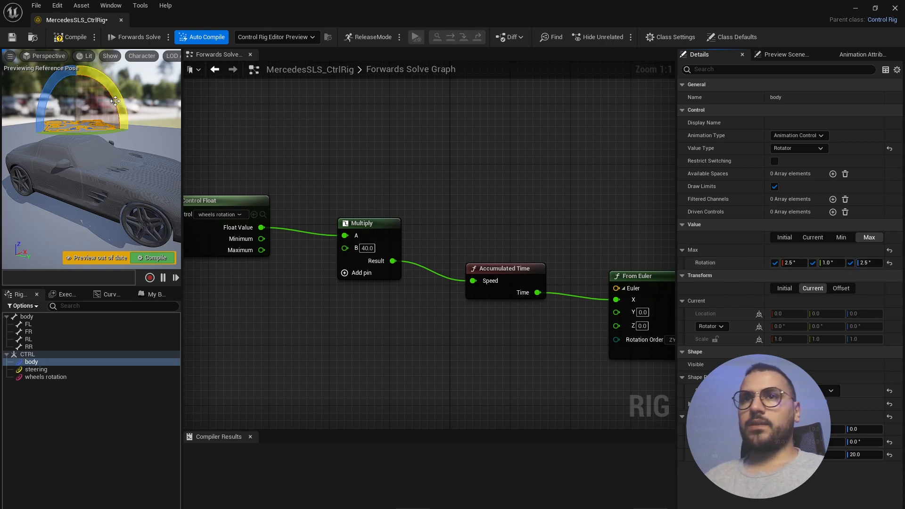
- Test-tilt the car body against the rotation limits in the preview, undoing each test
left_click_drag(119, 100, 75, 164)
scroll(123, 180, "down", 4)
scroll(93, 169, "up", 5)
scroll(84, 167, "down", 3)
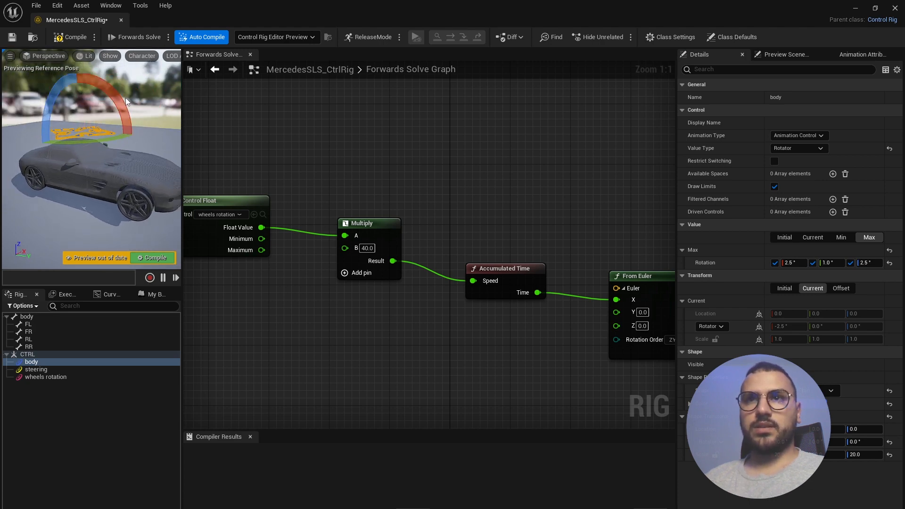
key("ctrl+z")
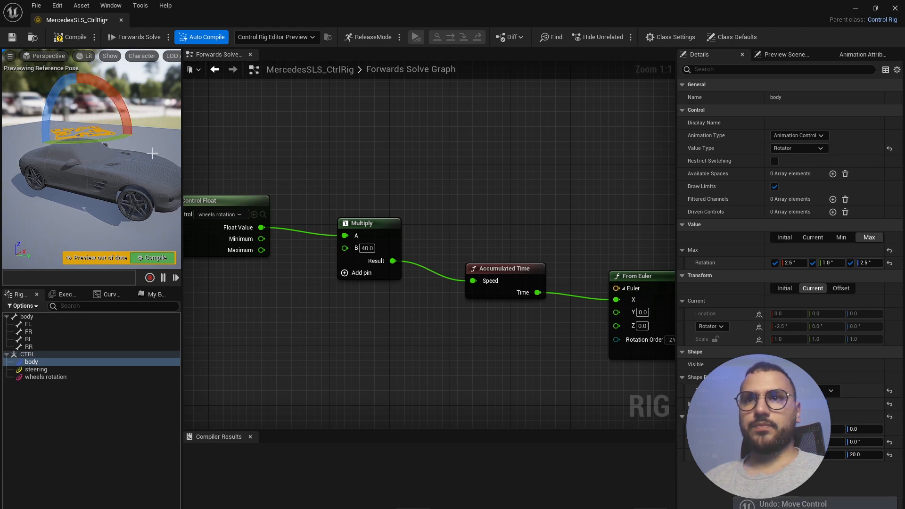
mouse_move(113, 141)
left_mouse_down()
mouse_move(94, 143)
mouse_move(106, 142)
left_mouse_up()
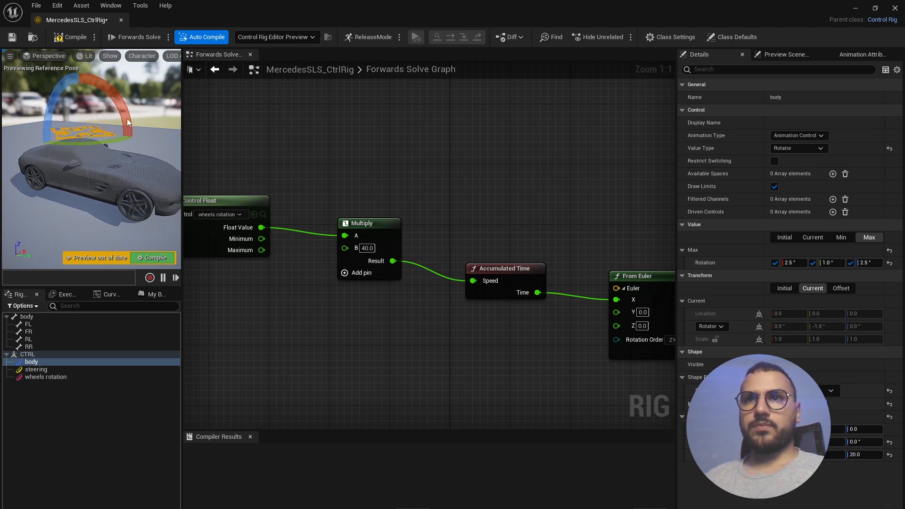
key("ctrl+z")
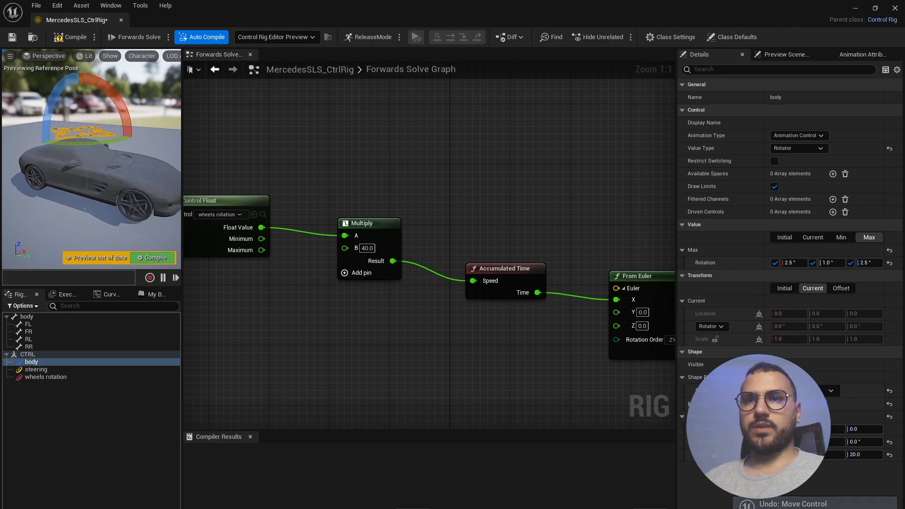
- Box-select the lower wheel-spin nodes and wrap them in a comment titled 'wheels rotation'
scroll(368, 265, "down", 3)
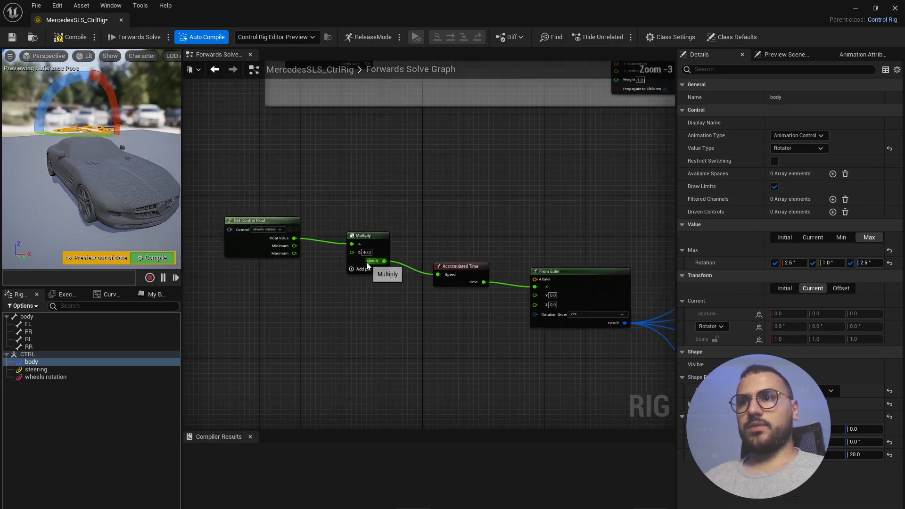
scroll(367, 265, "down", 5)
scroll(424, 263, "up", 3)
scroll(324, 232, "down", 1)
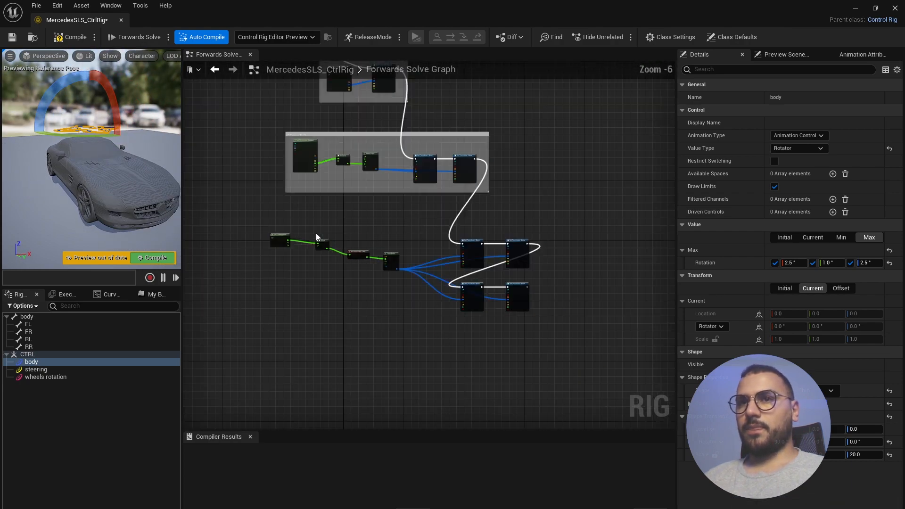
right_click_drag(288, 239, 280, 232)
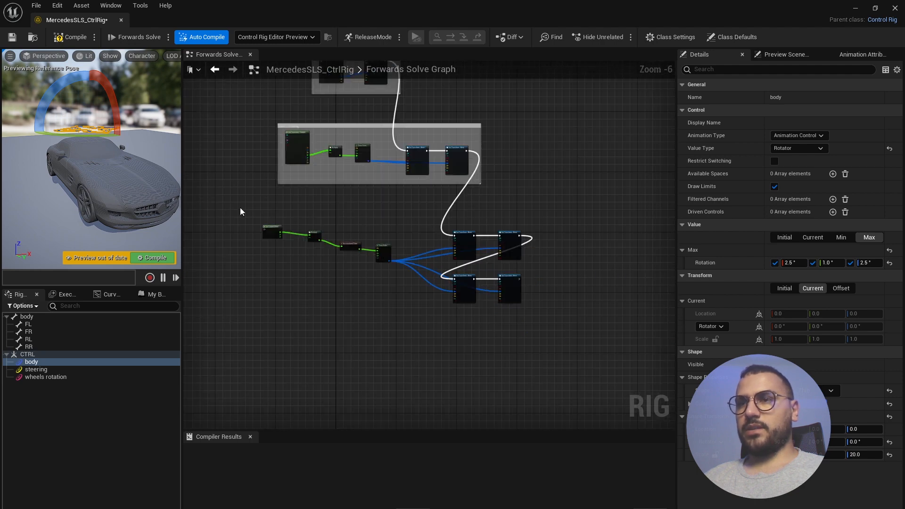
left_click_drag(240, 211, 550, 318)
key("c")
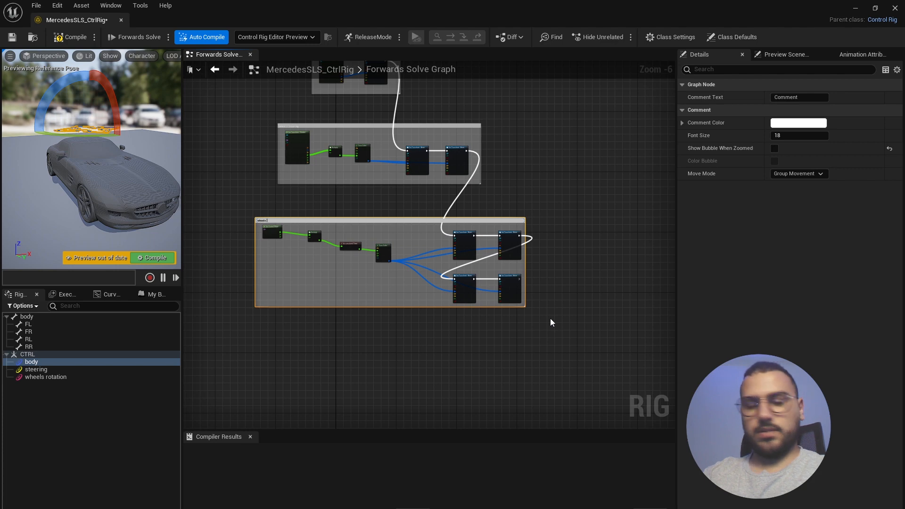
type("wheels rotation")
key("Return")
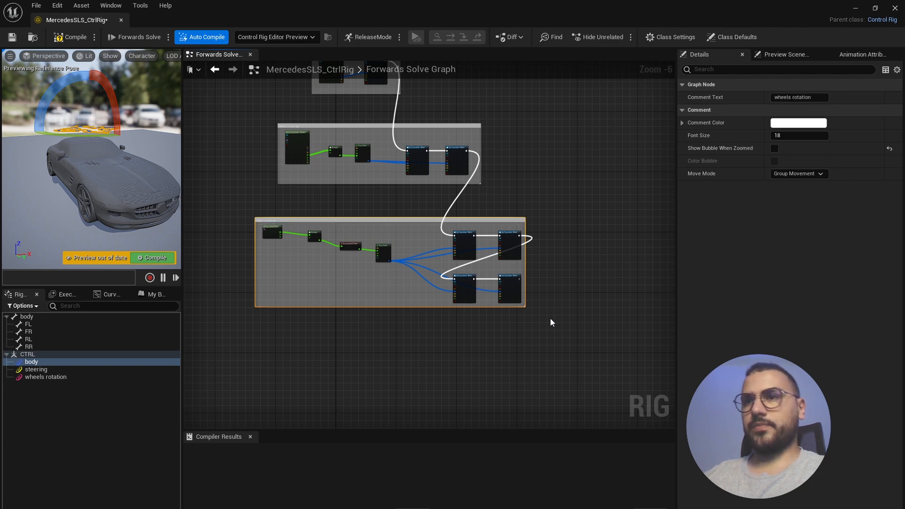
scroll(305, 241, "up", 1)
right_click_drag(324, 227, 393, 227)
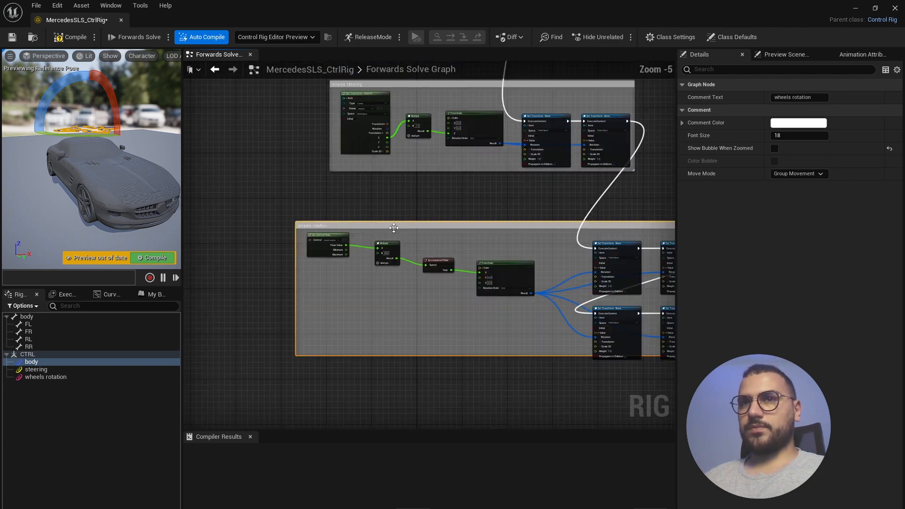
left_click(38, 370)
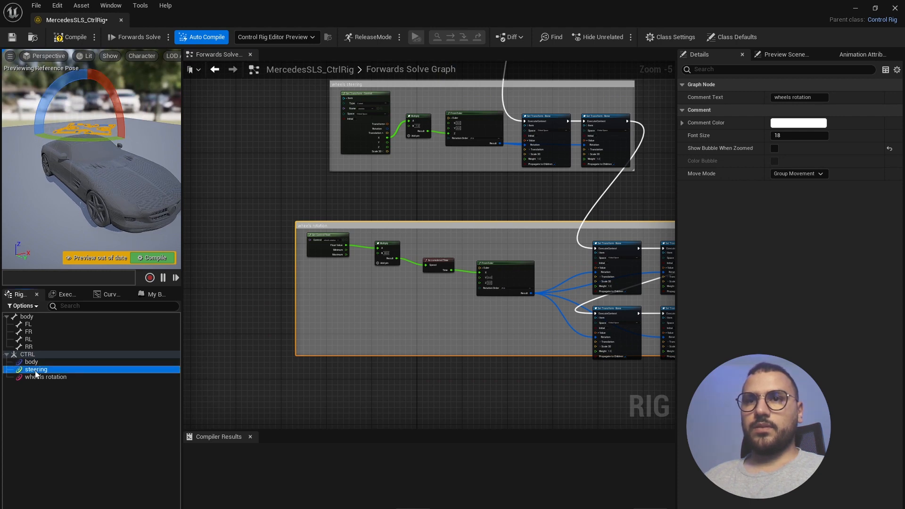
right_click_drag(94, 202, 127, 196)
- Change the steering control's shape to Arrow2_Thin
scroll(50, 168, "up", 4)
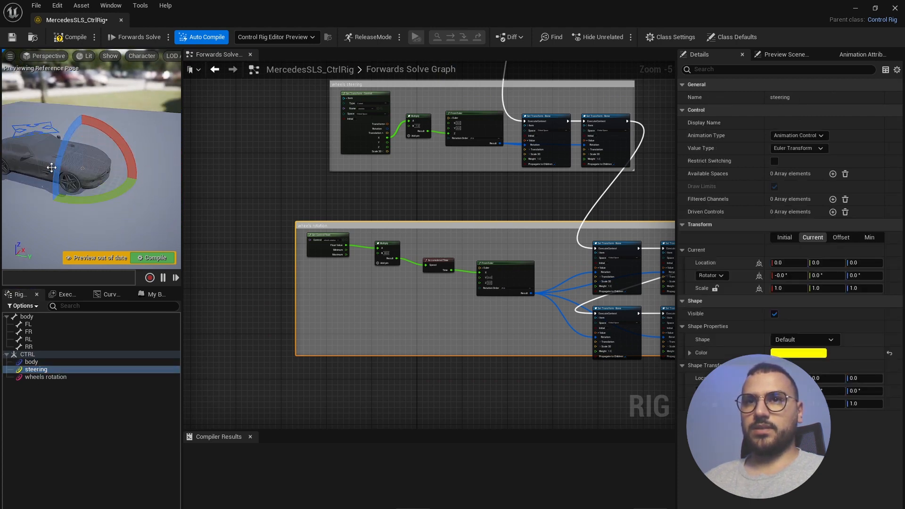
left_click_drag(61, 178, 30, 171, "alt")
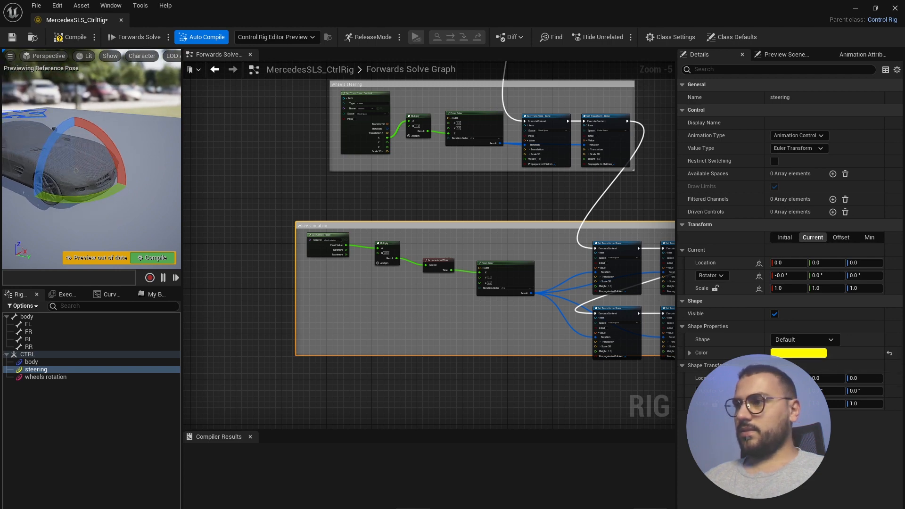
left_click(831, 340)
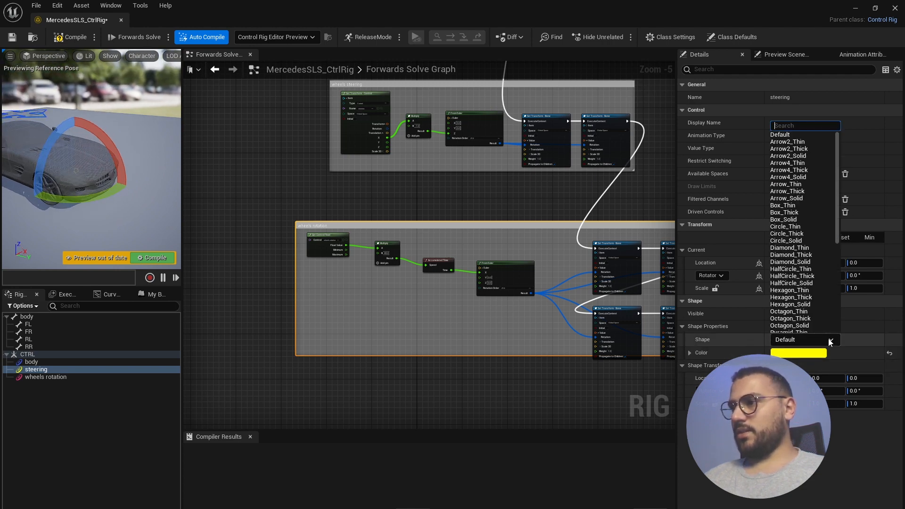
type("arrow")
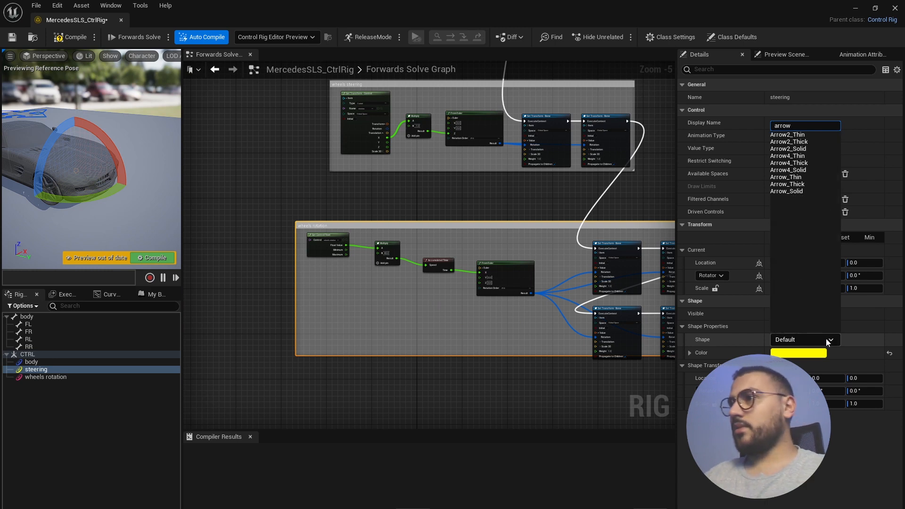
left_click(808, 134)
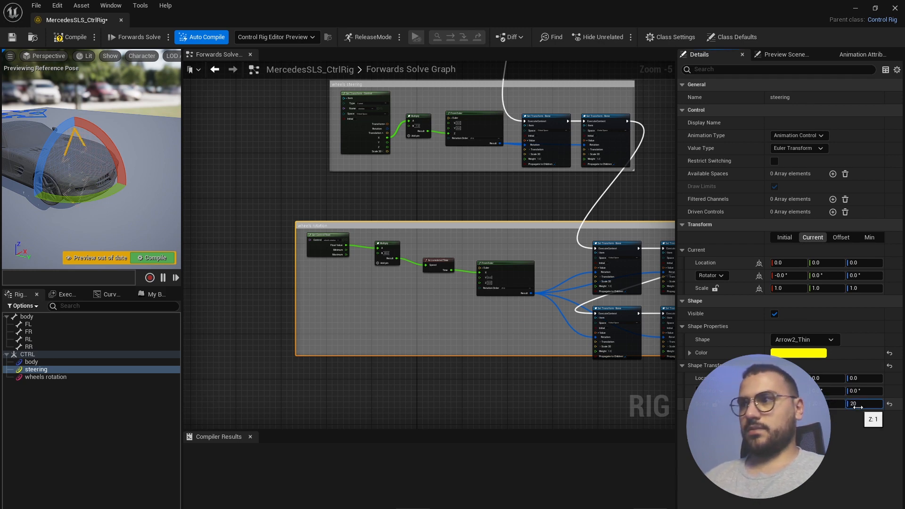
- Rotate the arrow shape with a yaw of 90 and a pitch of 90
left_click_drag(76, 233, 81, 189, "alt")
middle_click_drag(81, 188, 90, 123)
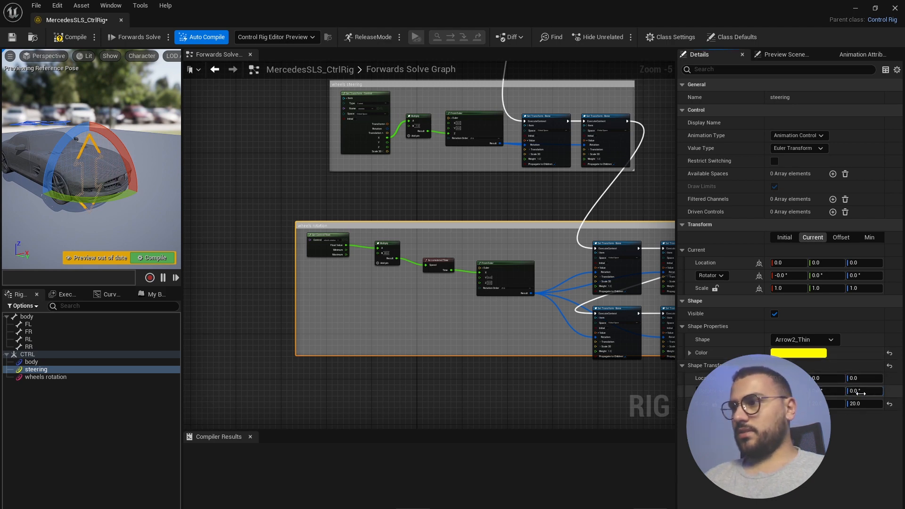
type("90")
key("Return")
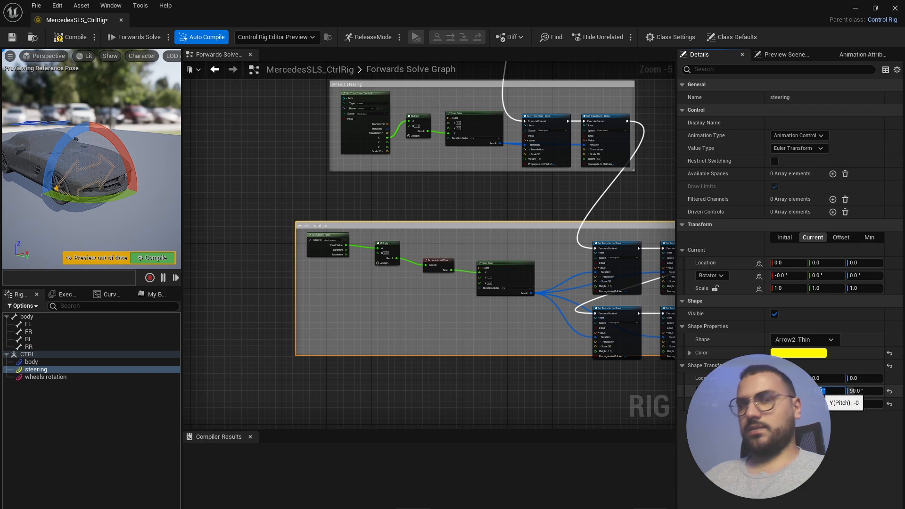
type("90")
key("Return")
mouse_move(102, 215)
left_mouse_down("alt")
mouse_move(90, 278)
mouse_move(101, 273)
mouse_move(103, 219)
left_mouse_up("alt")
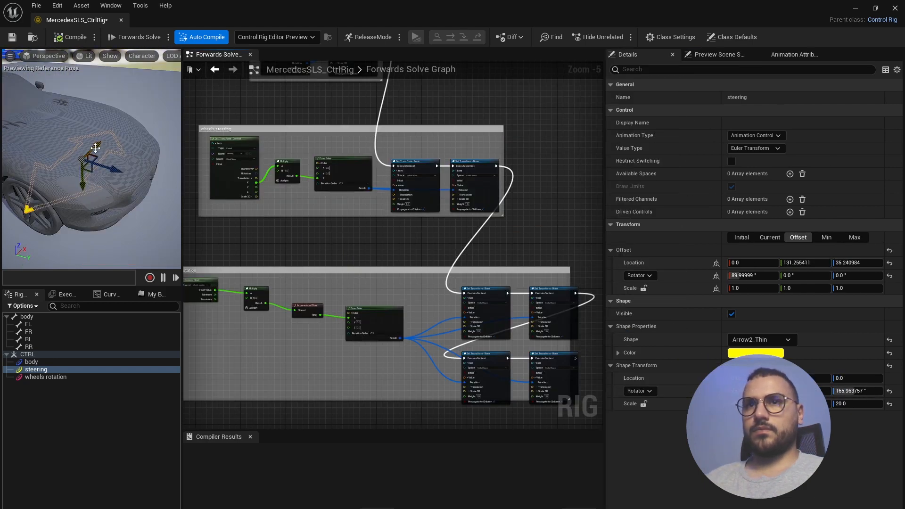
left_click_drag(95, 148, 112, 138)
key("ctrl+z")
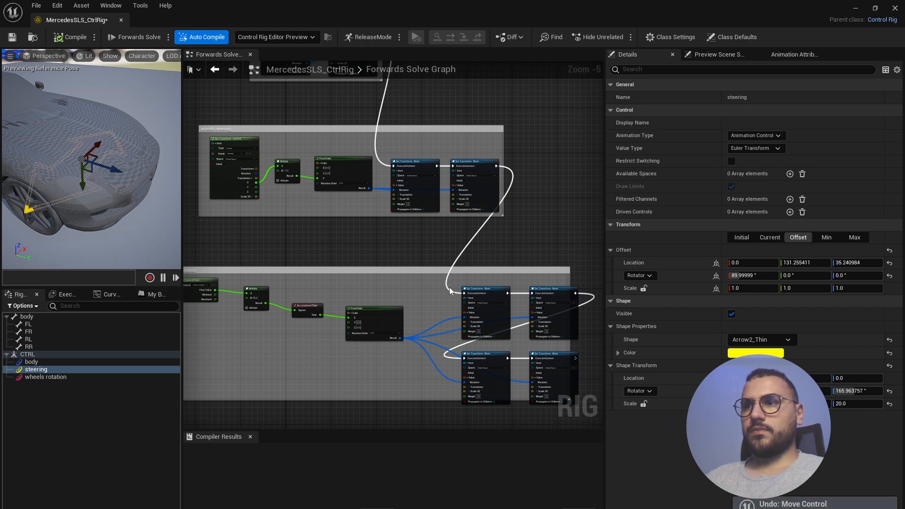
scroll(490, 239, "down", 3)
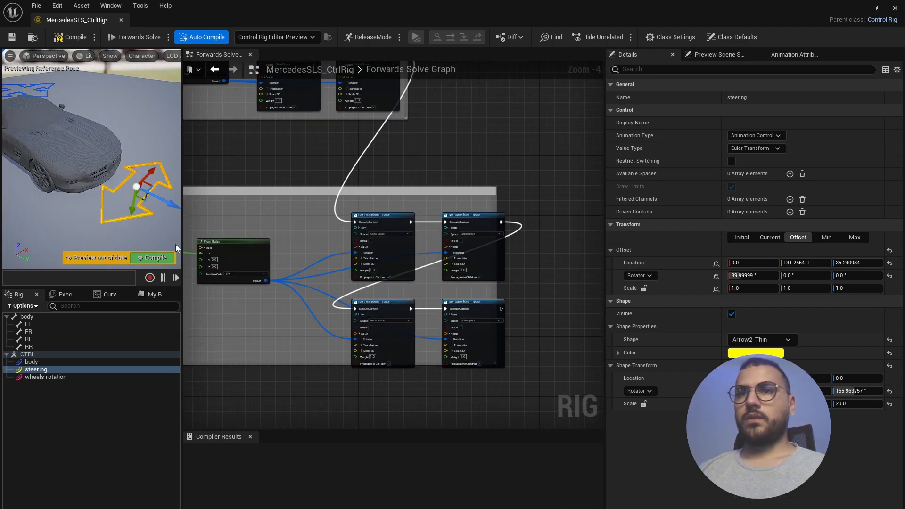
mouse_move(144, 175)
left_mouse_down()
mouse_move(132, 188)
mouse_move(150, 169)
mouse_move(127, 192)
mouse_move(134, 186)
left_mouse_up()
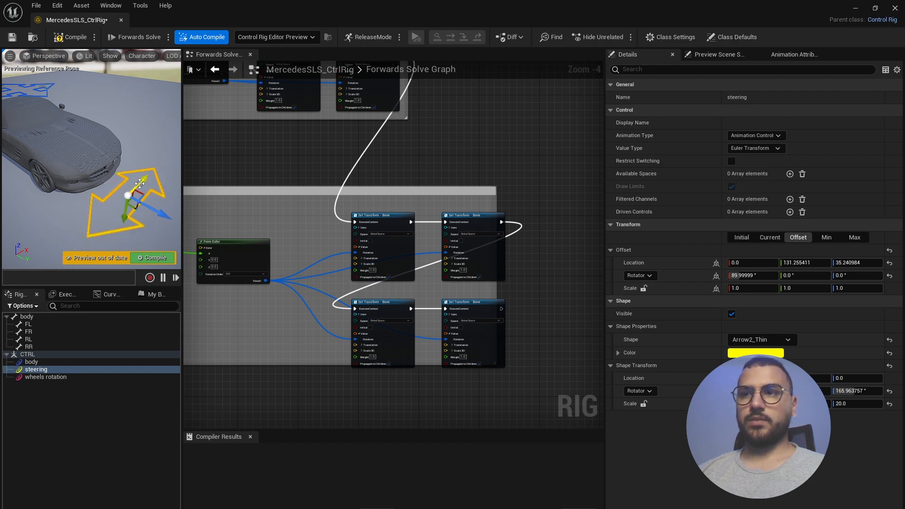
key("ctrl+z")
scroll(496, 328, "down", 2)
scroll(316, 188, "up", 1)
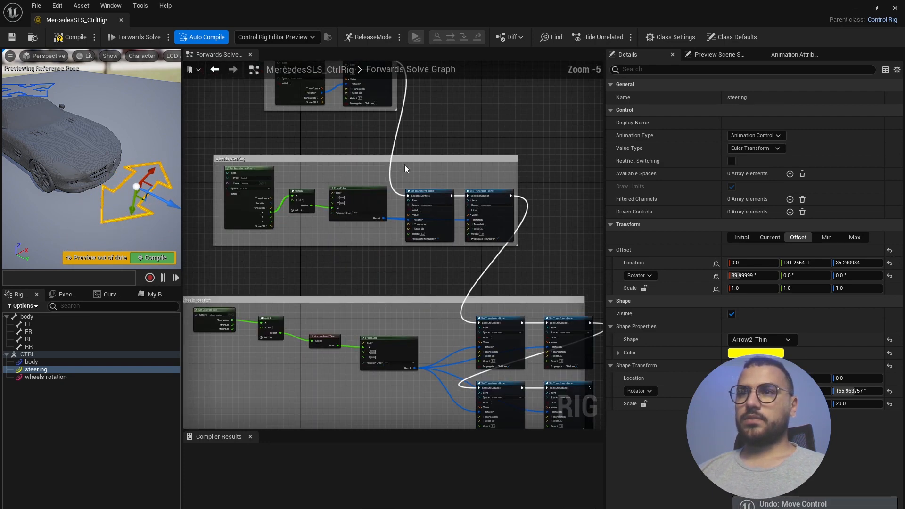
scroll(310, 153, "down", 2)
scroll(373, 225, "up", 3)
scroll(373, 225, "down", 2)
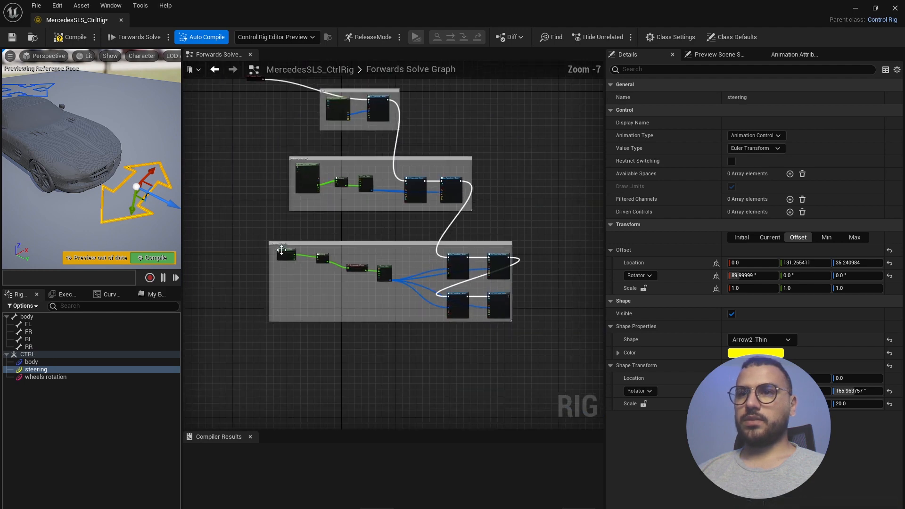
scroll(281, 241, "up", 3)
scroll(278, 240, "down", 4)
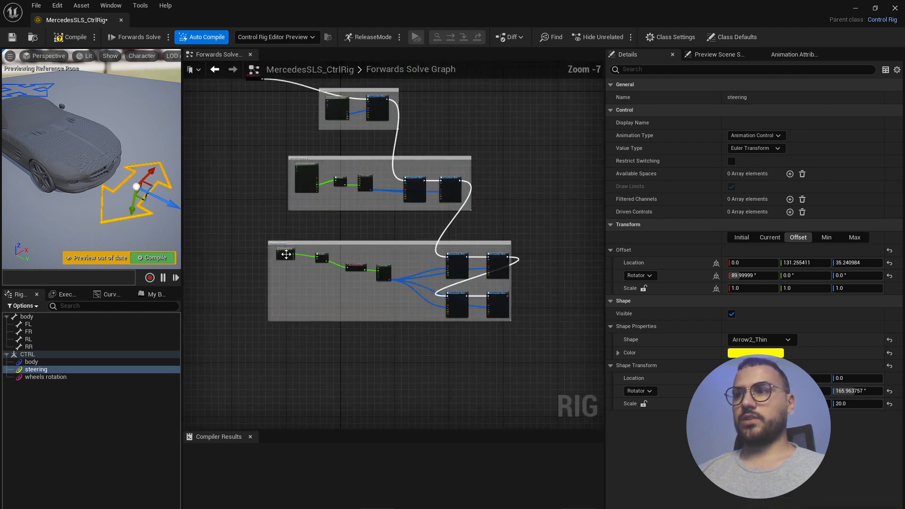
scroll(507, 273, "up", 2)
scroll(389, 94, "up", 2)
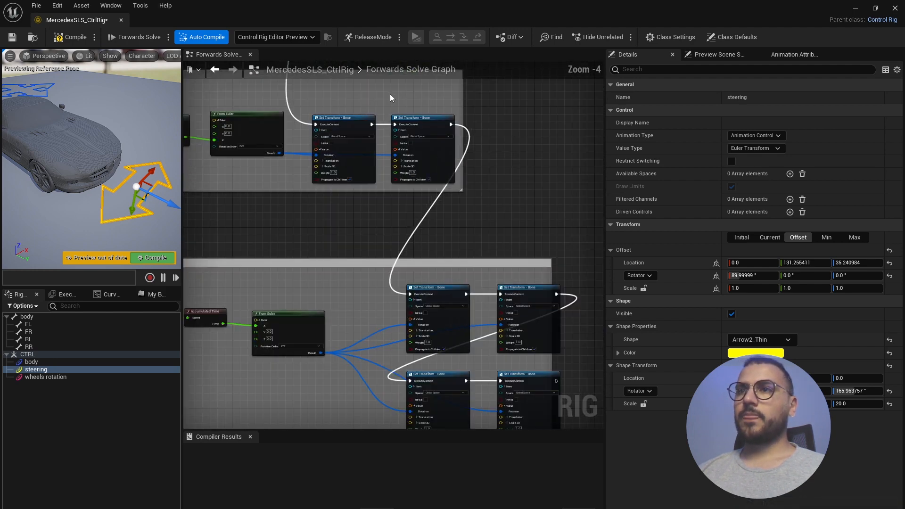
scroll(358, 146, "down", 3)
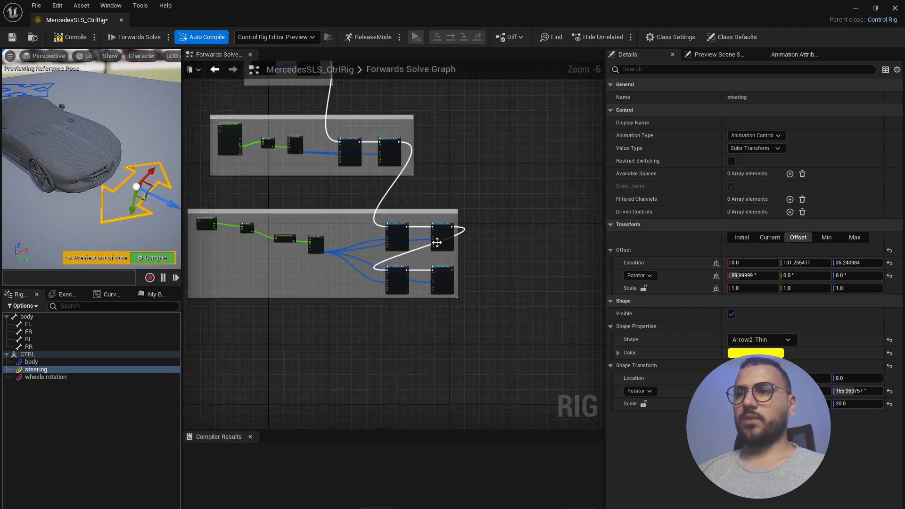
scroll(425, 261, "up", 3)
- Replace the Set Transform nodes with Offset Transform nodes for the FL, FR, RL and RR wheel bones
left_click(349, 165)
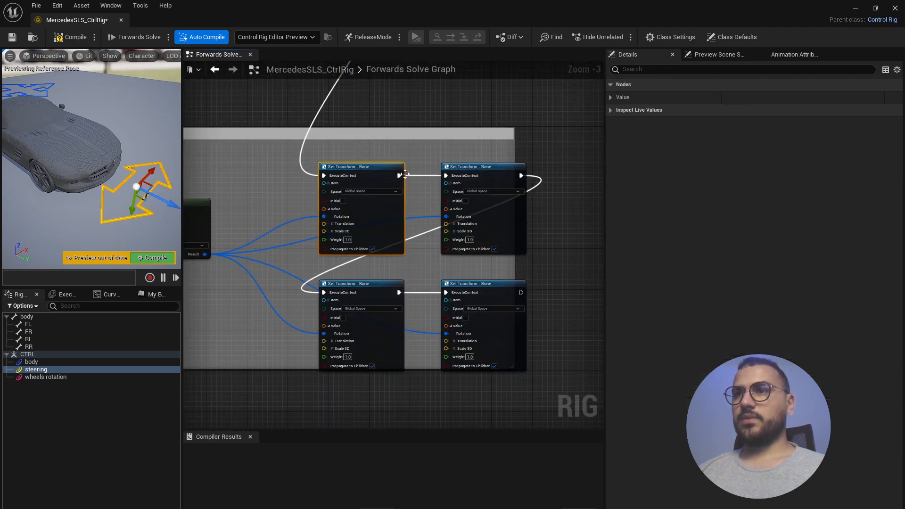
left_click(492, 166, "shift")
left_click(366, 287, "shift")
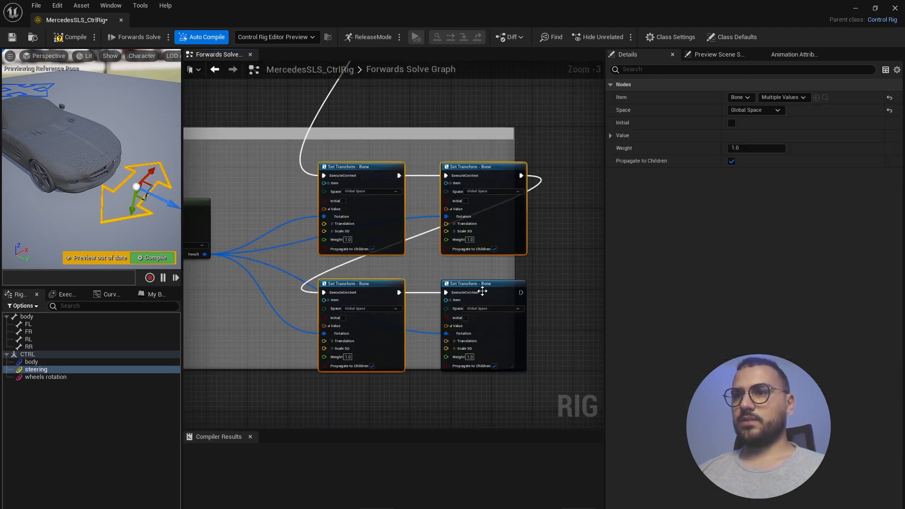
key("Delete")
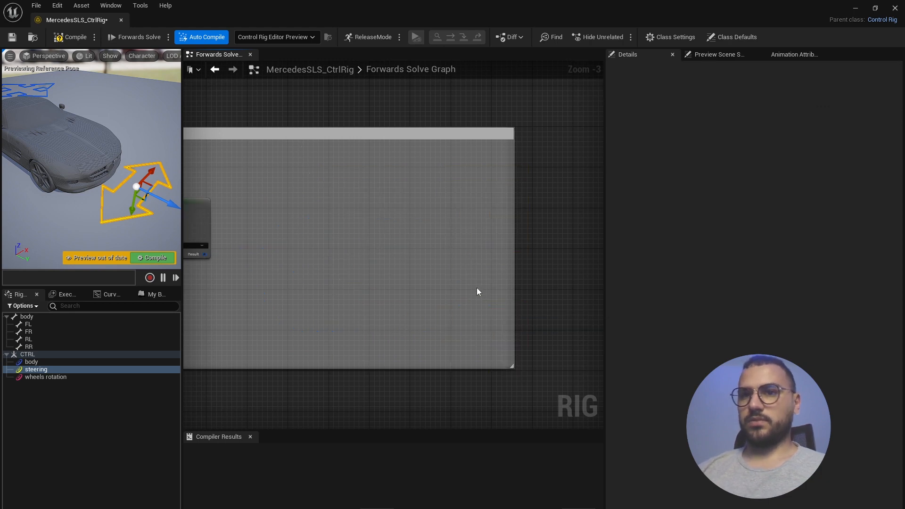
left_click(29, 347)
left_click(29, 326, "shift")
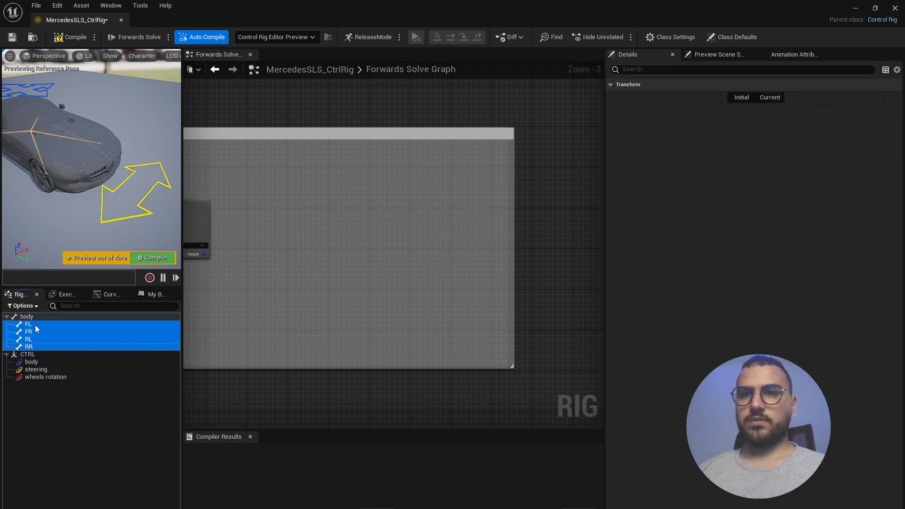
left_click_drag(35, 328, 377, 256)
left_click(429, 321)
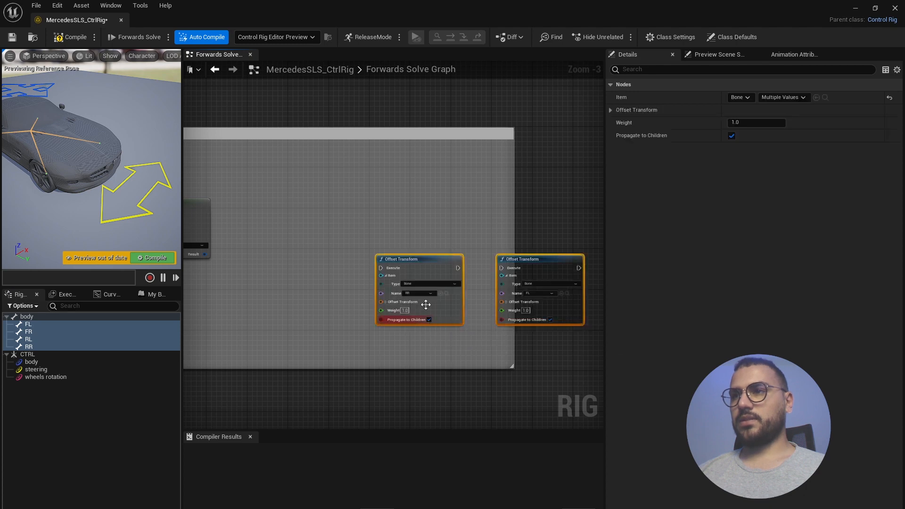
- Move the right-hand Offset Transform pairs into the comment box as a two-by-two grid
scroll(426, 304, "down", 3)
scroll(451, 271, "up", 2)
left_click_drag(426, 204, 552, 299)
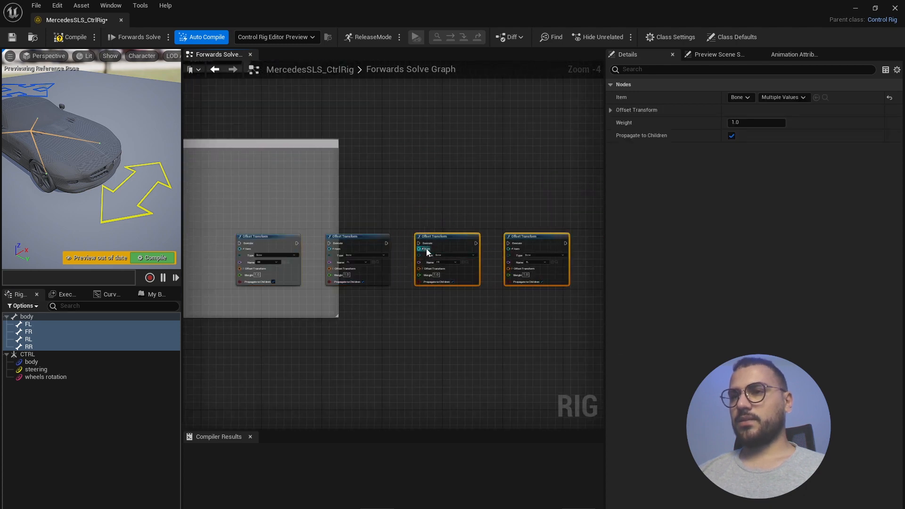
scroll(492, 241, "down", 2)
scroll(419, 232, "up", 2)
left_click_drag(506, 282, 277, 174)
scroll(400, 254, "down", 3)
scroll(401, 254, "up", 2)
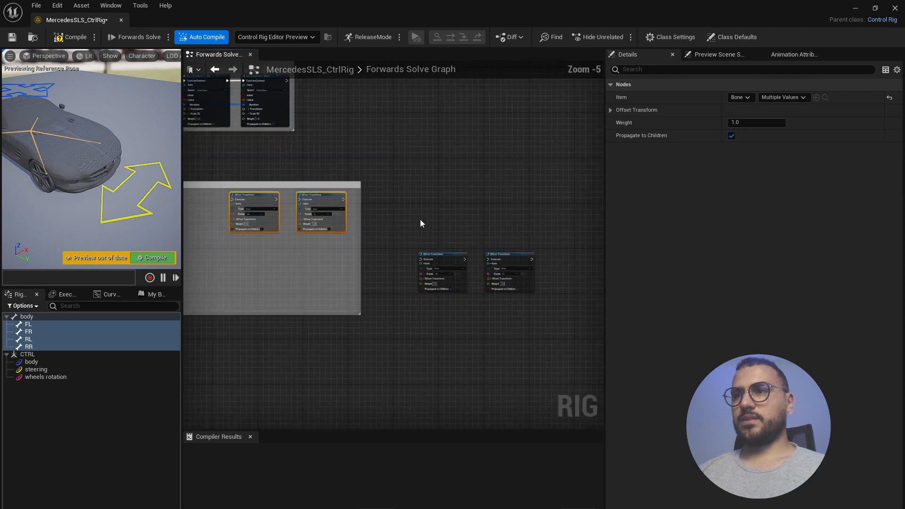
left_click_drag(420, 219, 537, 298)
left_click_drag(507, 254, 320, 256)
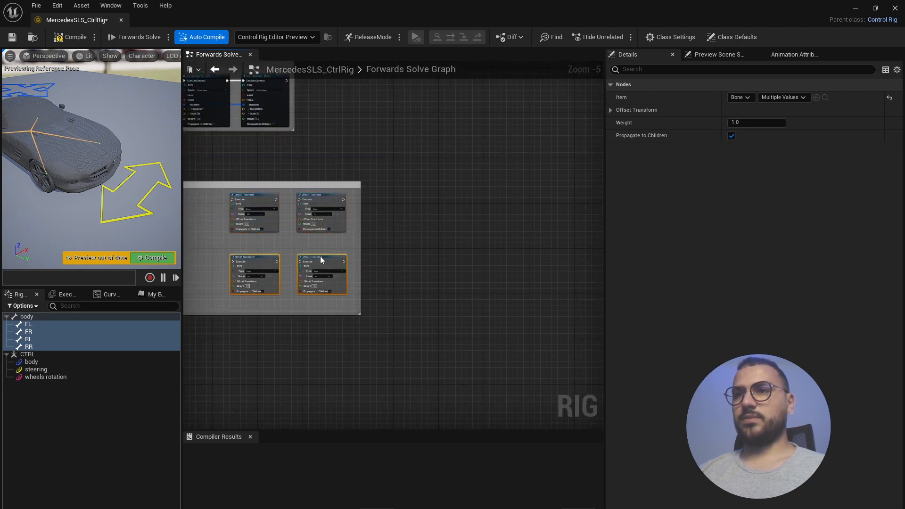
scroll(474, 284, "down", 3)
scroll(394, 271, "up", 6)
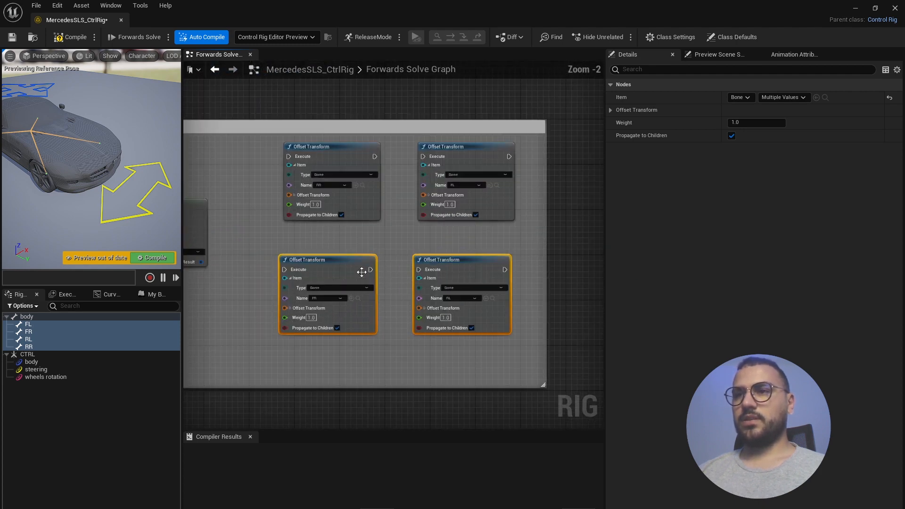
- Align the four Offset Transform wheel nodes neatly in the graph
left_click_drag(331, 267, 332, 273)
left_click(341, 153)
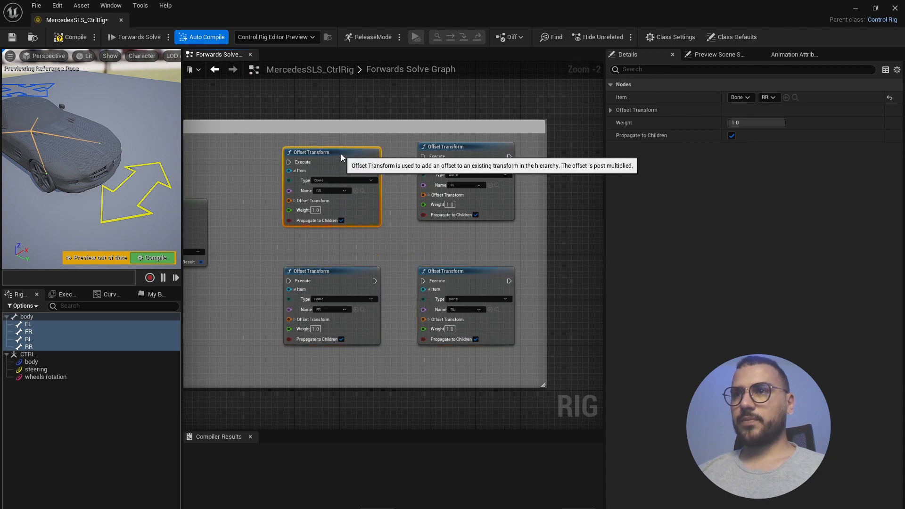
left_click_drag(341, 154, 341, 165)
left_click_drag(453, 148, 453, 166)
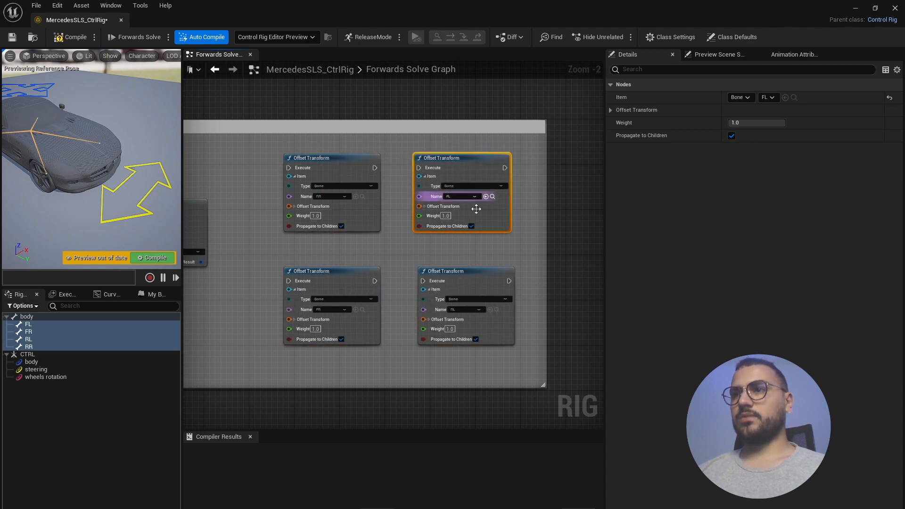
scroll(268, 290, "down", 2)
scroll(279, 288, "up", 3)
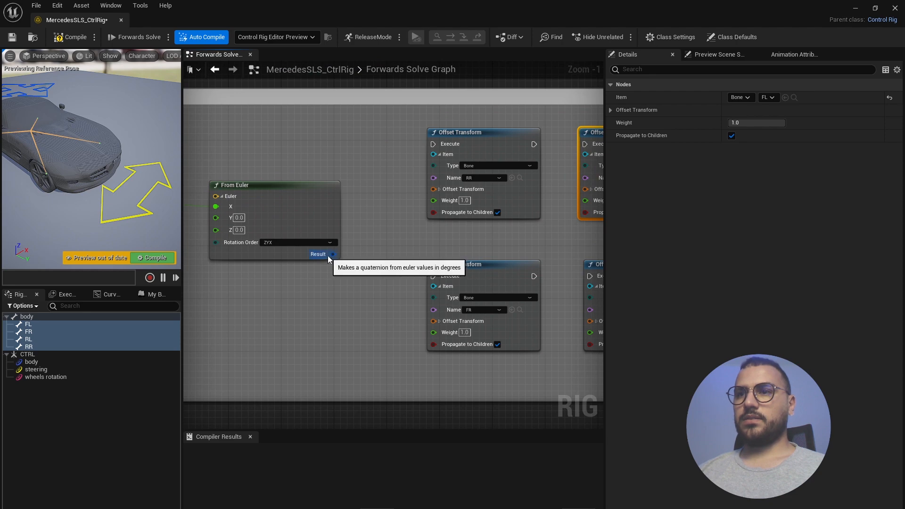
- Expand the Offset Transform pins on the RR, FR, RL and FL wheel nodes
left_click(441, 189)
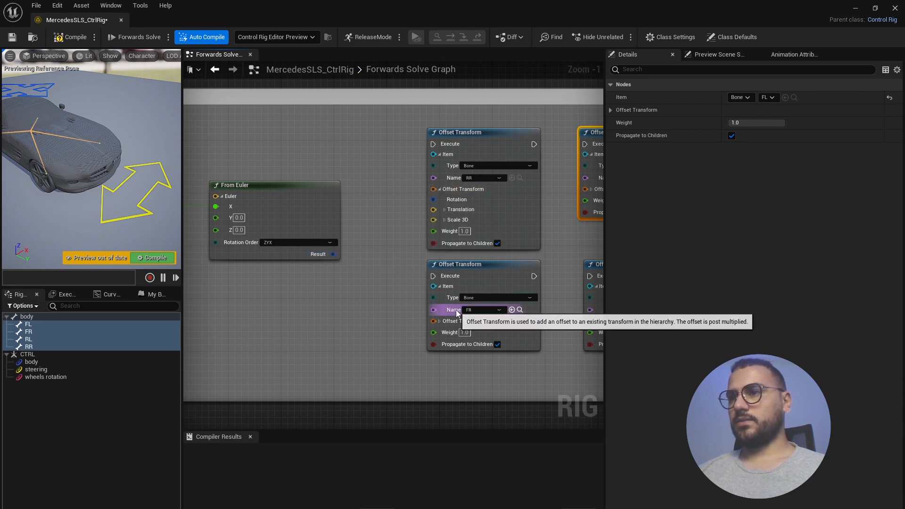
left_click(440, 321)
scroll(441, 324, "down", 3)
scroll(469, 324, "up", 2)
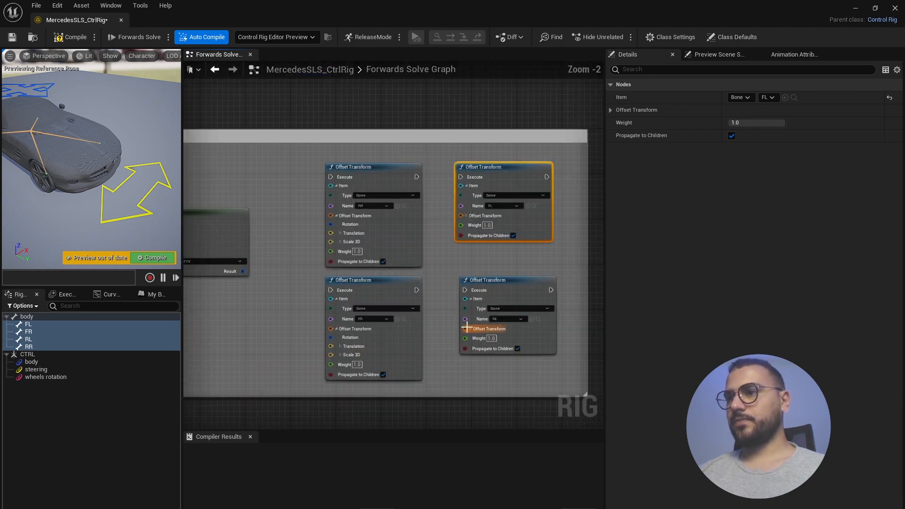
left_click(470, 328)
left_click(494, 215)
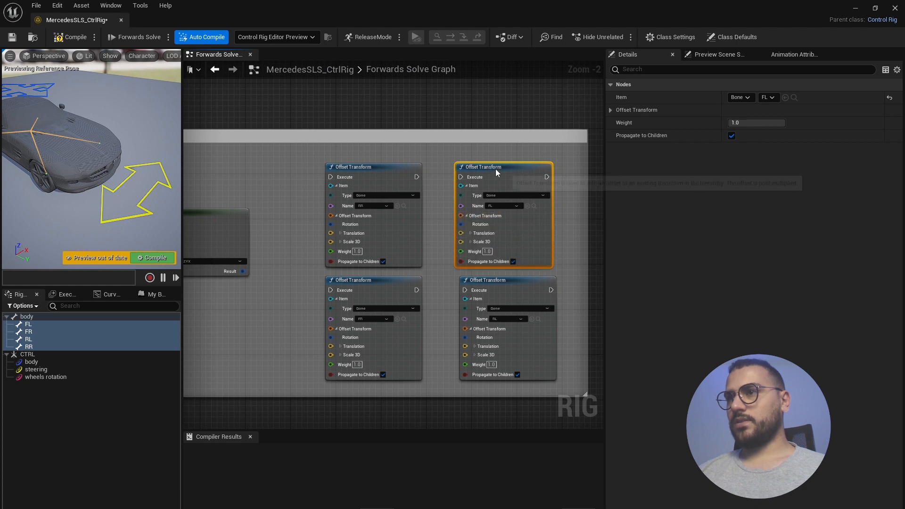
left_click_drag(488, 173, 493, 162)
- Wire the From Euler Result into the Rotation pins of all four wheel nodes
left_click_drag(242, 272, 331, 224)
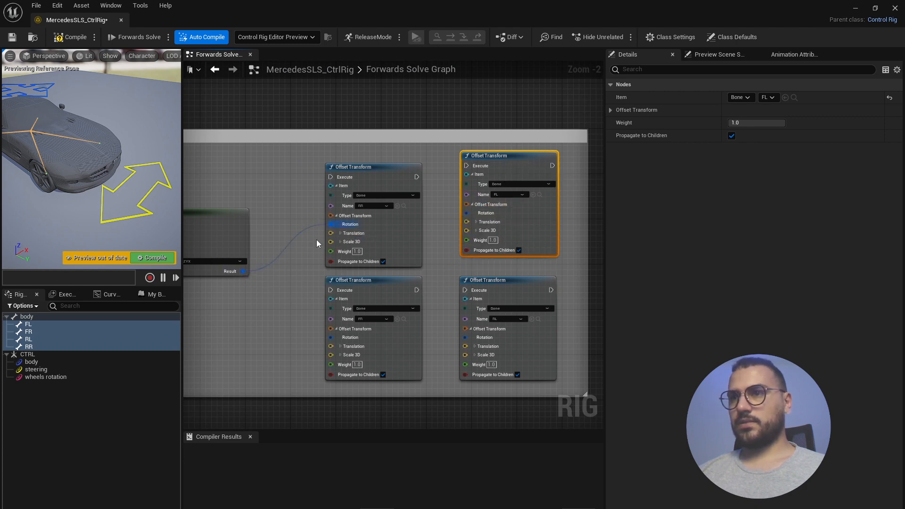
left_click_drag(244, 270, 466, 212)
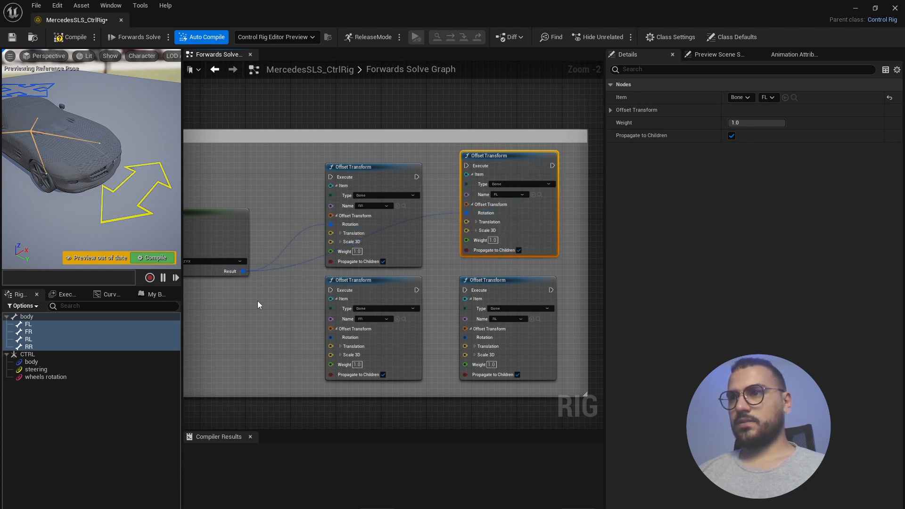
left_click_drag(243, 271, 331, 340)
left_click_drag(242, 272, 465, 337)
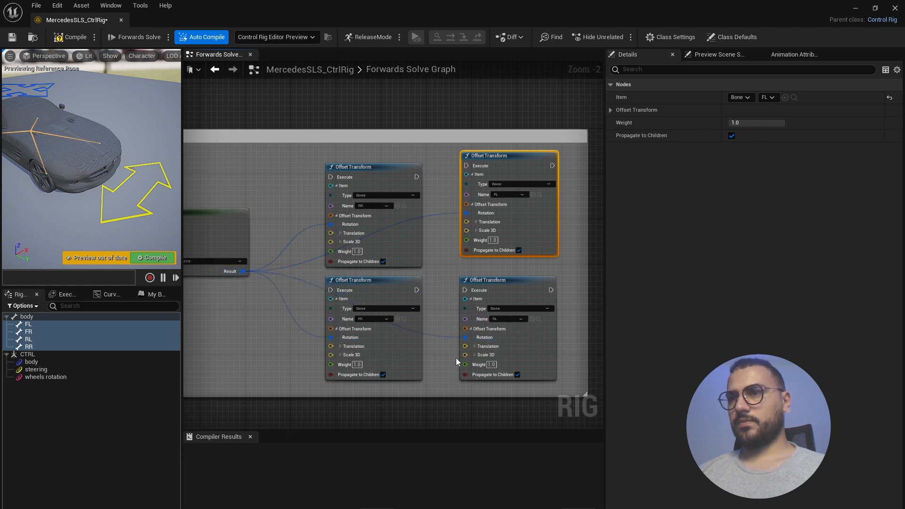
scroll(453, 368, "down", 4)
scroll(479, 279, "up", 3)
scroll(387, 243, "down", 3)
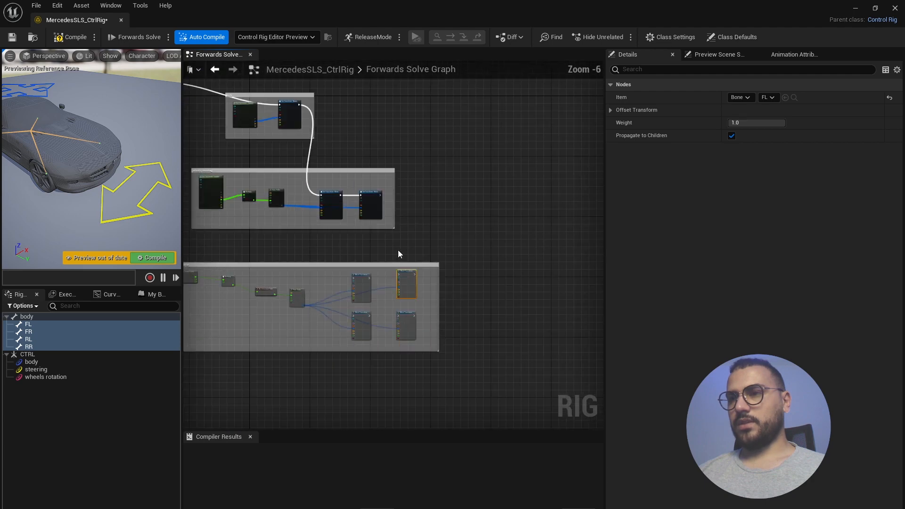
scroll(397, 254, "up", 2)
- Chain the wheel nodes' Execute pins in sequence after Set Transform
left_click_drag(379, 141, 306, 307)
left_click_drag(366, 307, 399, 299)
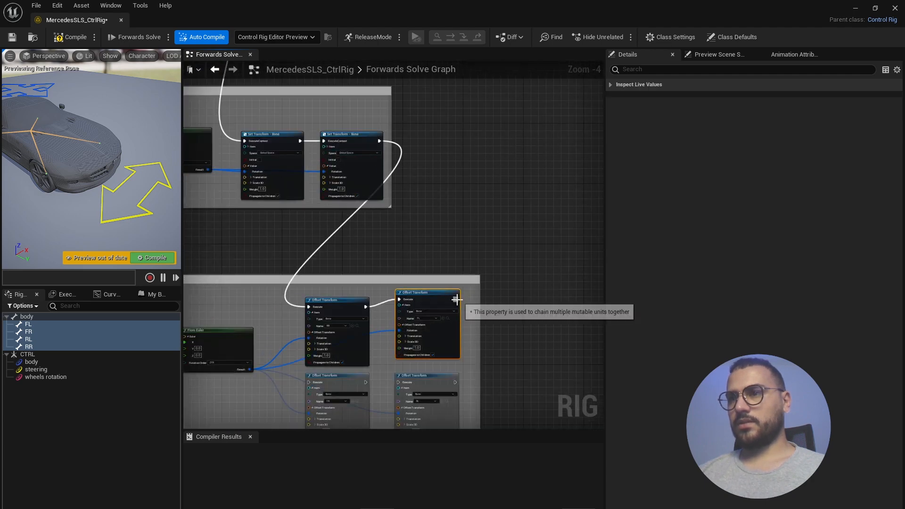
left_click_drag(456, 299, 309, 383)
left_click_drag(366, 382, 399, 382)
- Compile the rig and try the steering and wheels rotation controls, undoing the wheel rotation
left_click(68, 38)
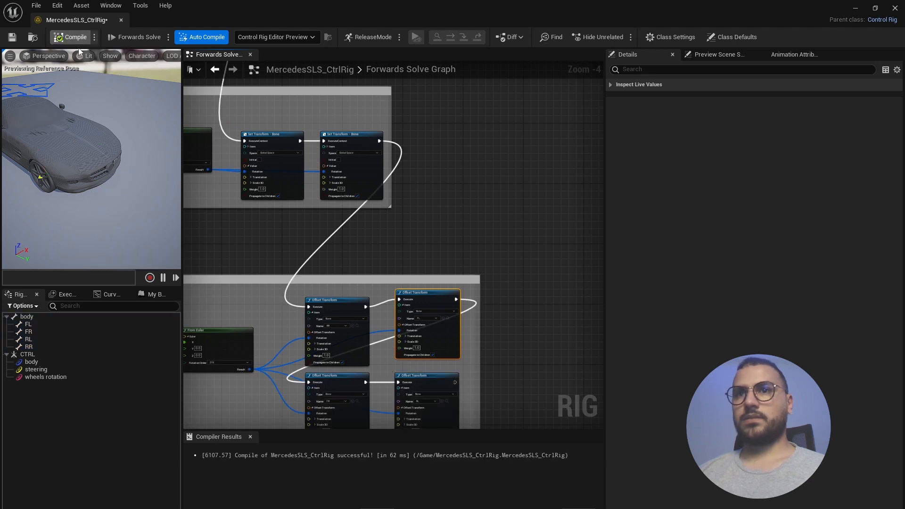
left_click(35, 369)
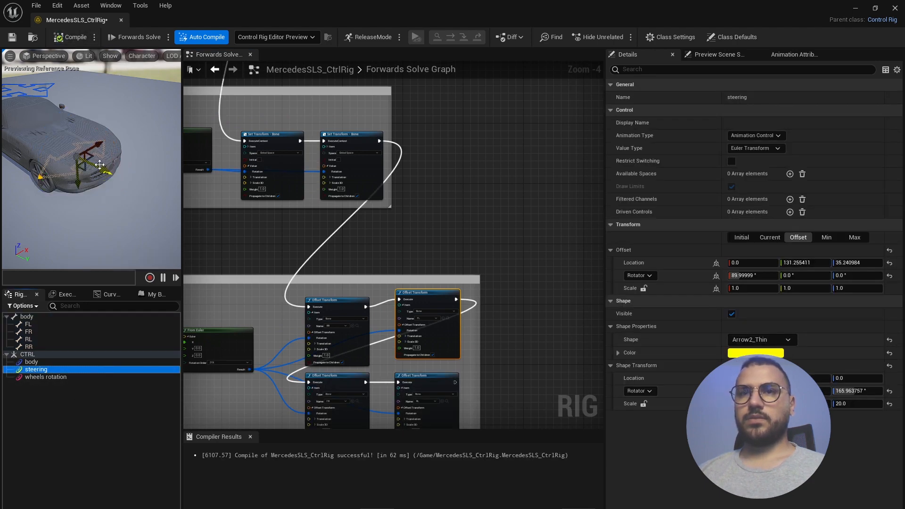
mouse_move(100, 165)
left_mouse_down()
mouse_move(153, 190)
mouse_move(150, 165)
mouse_move(124, 176)
mouse_move(144, 160)
mouse_move(123, 176)
mouse_move(129, 171)
mouse_move(75, 166)
mouse_move(113, 166)
mouse_move(101, 155)
left_mouse_up()
left_click(53, 377)
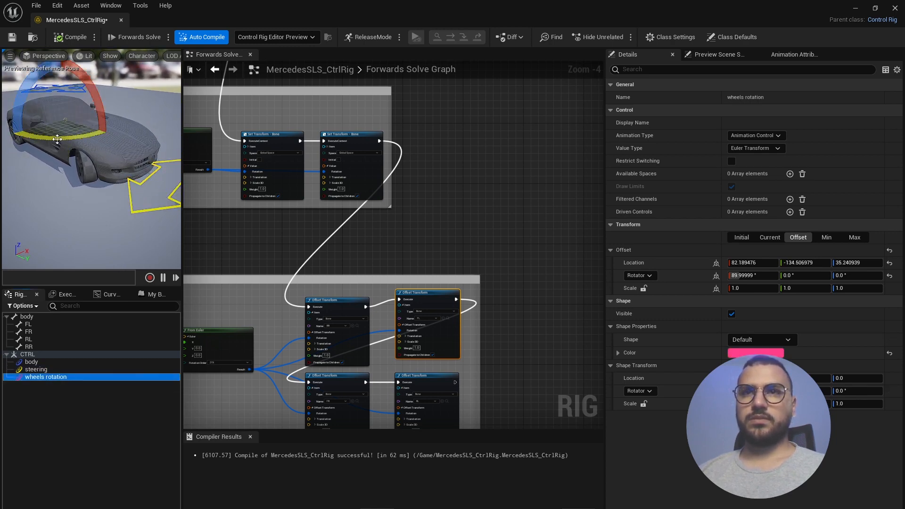
left_click_drag(57, 138, 104, 168)
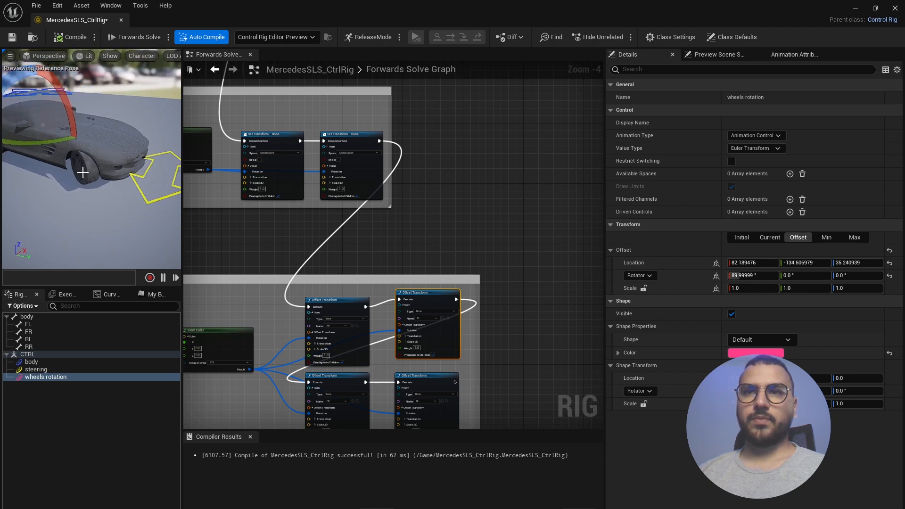
key("ctrl+z")
- Widen the preview and slide the steering control with the move gizmo to check steering
mouse_move(123, 196)
left_mouse_down("alt")
mouse_move(144, 202)
mouse_move(132, 200)
left_mouse_up("alt")
left_click_drag(183, 160, 239, 169)
right_click_drag(143, 142, 118, 155)
middle_click_drag(118, 155, 154, 134)
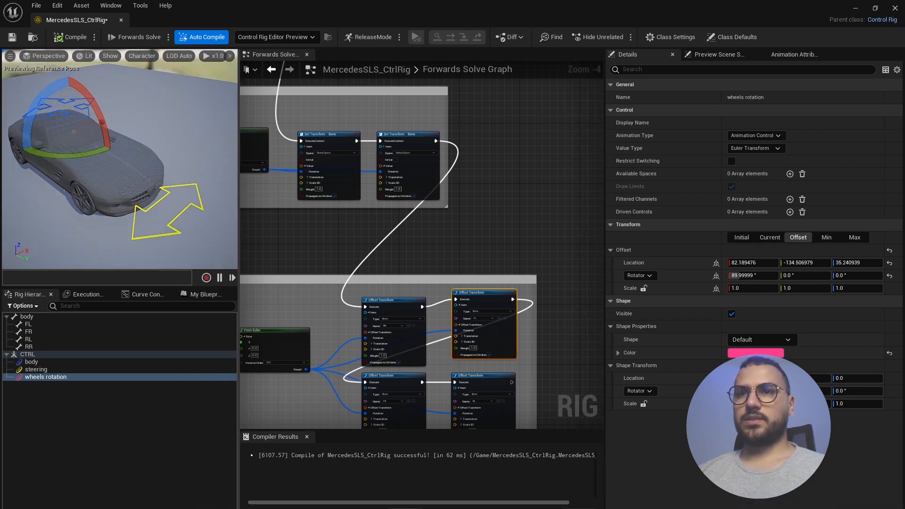
left_click(176, 233)
key("w")
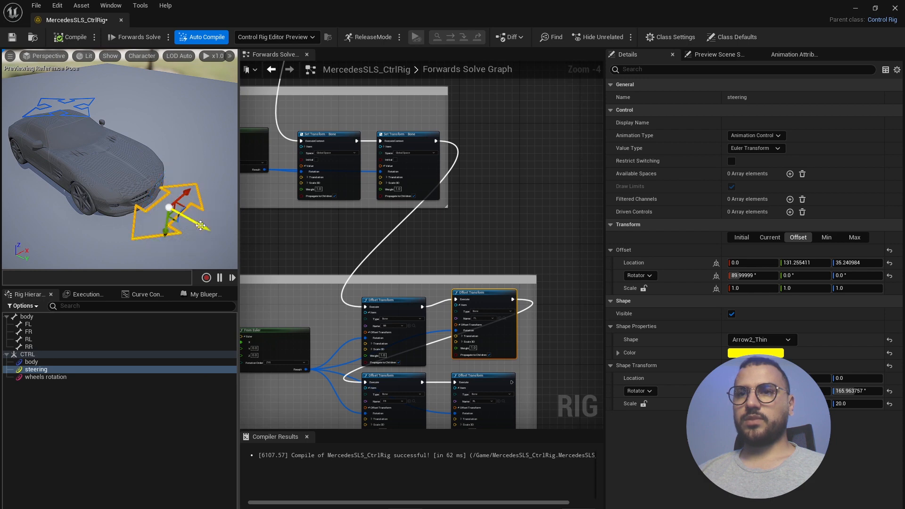
left_click_drag(200, 228, 214, 235)
left_click_drag(225, 218, 210, 207, "alt")
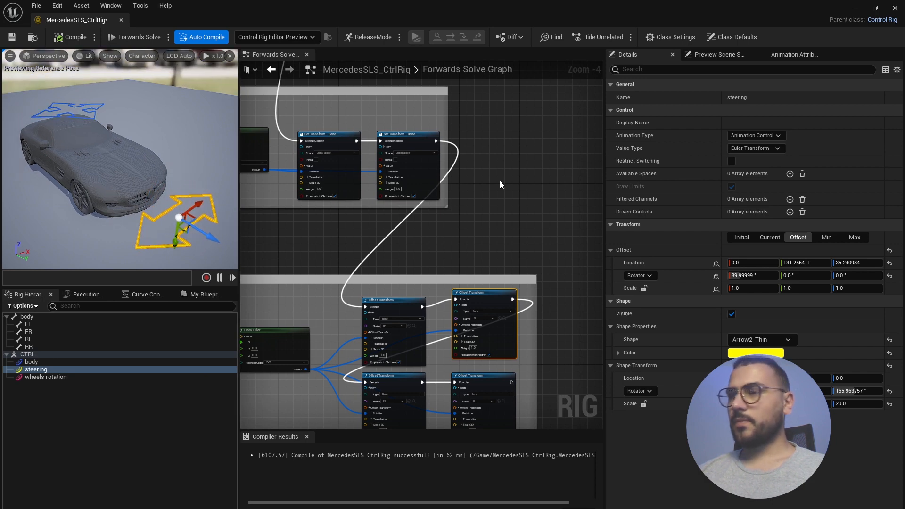
- Try the steering control's minimum X limit and a -40 offset, then revert both
left_click(828, 237)
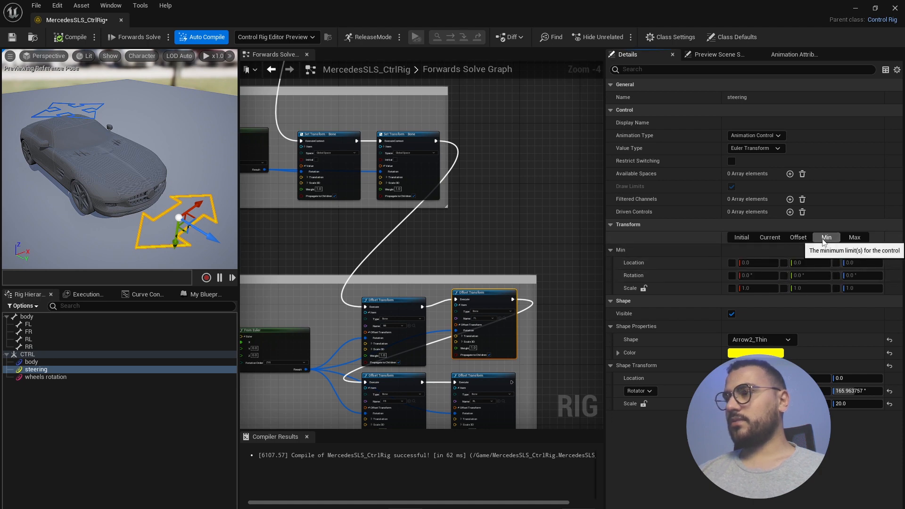
left_click(733, 263)
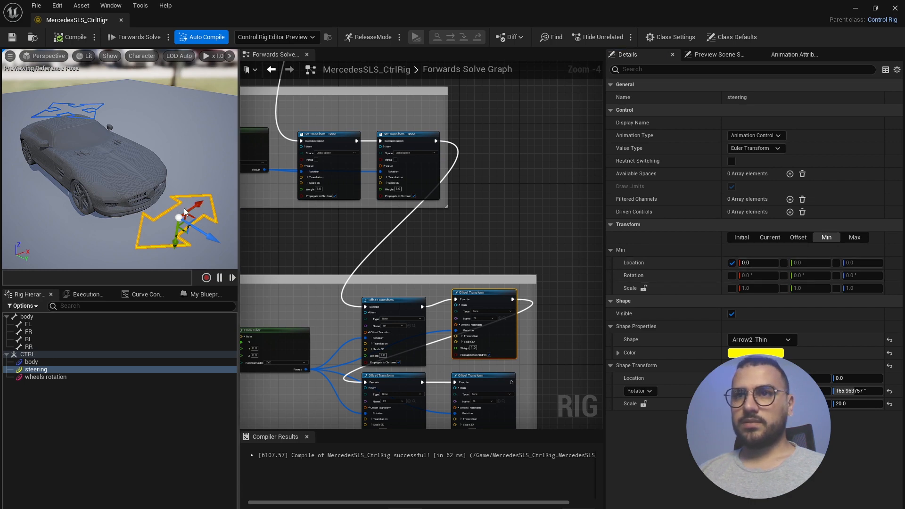
left_click(732, 263)
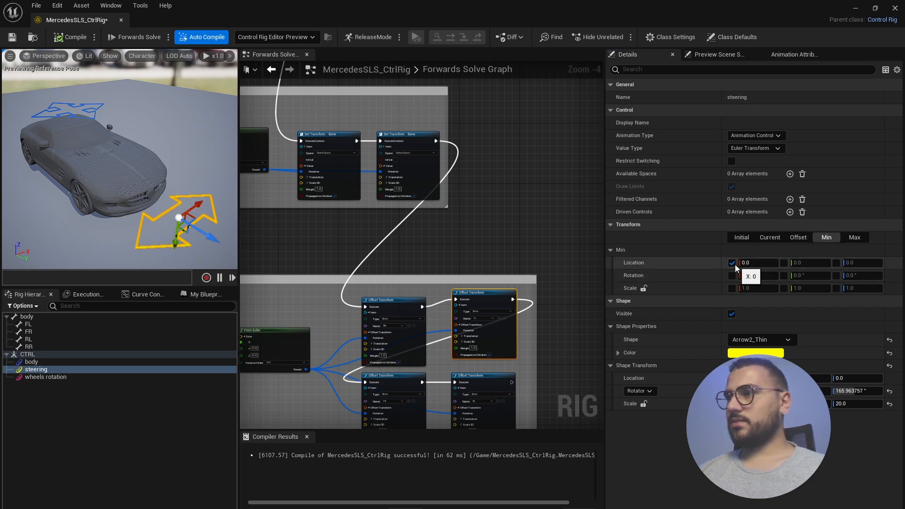
left_click_drag(185, 210, 284, 216)
left_click(770, 237)
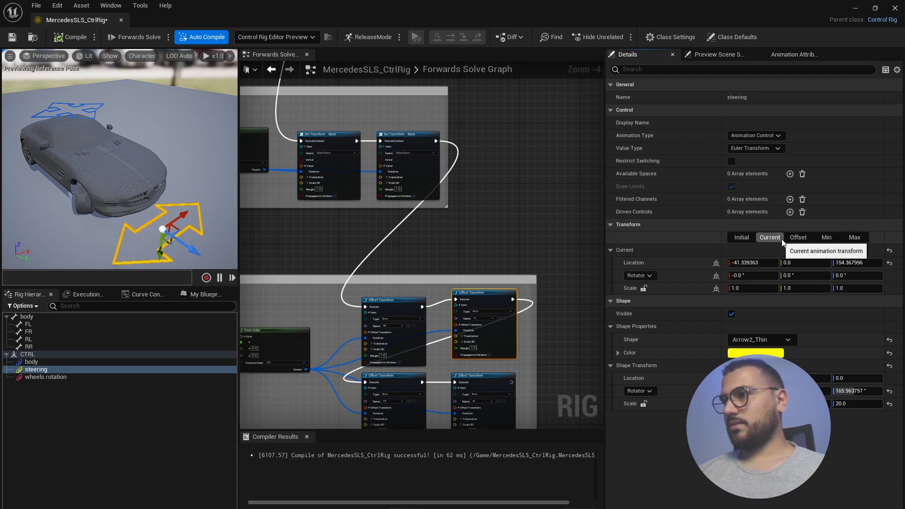
left_click(770, 237)
left_click_drag(178, 217, 149, 212)
left_click(797, 237)
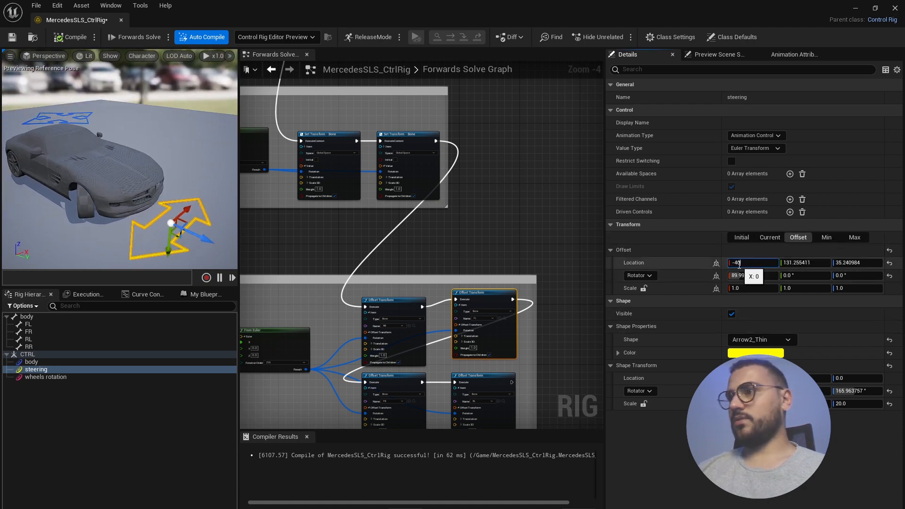
key("Return")
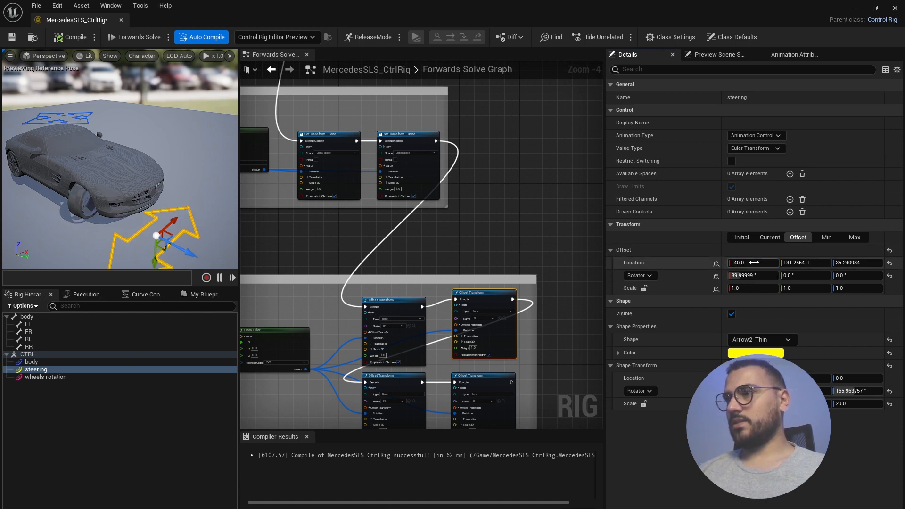
key("ctrl+z")
- Set the maximum X location limit to 40 and drag the control to test it
left_click(826, 238)
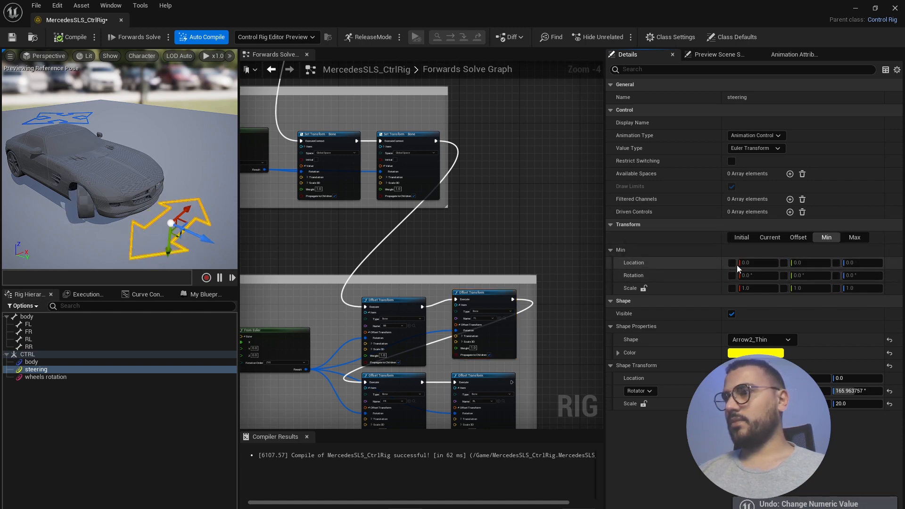
left_click(754, 264)
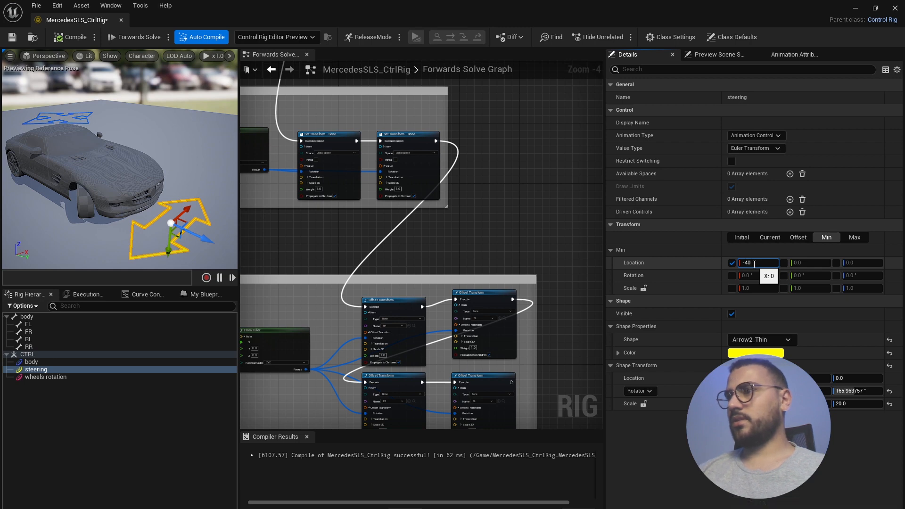
left_click(849, 239)
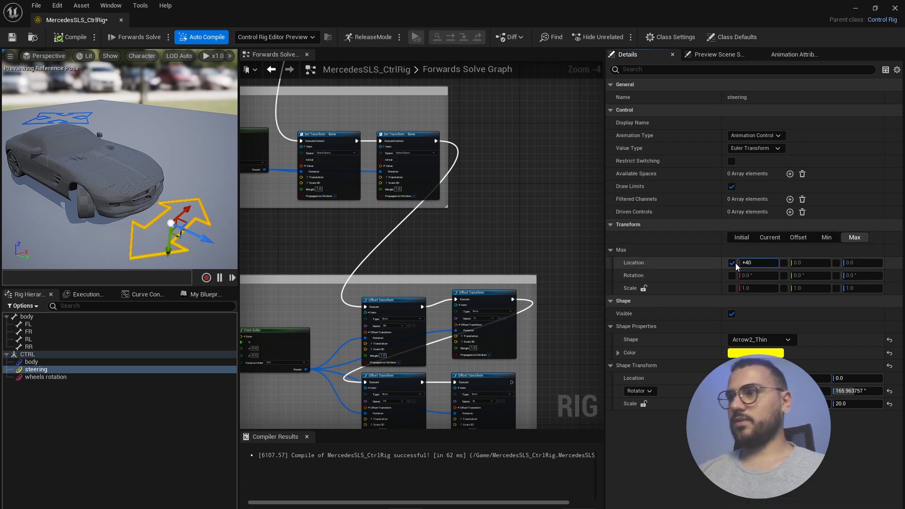
type("+40")
key("Return")
left_click_drag(184, 210, 212, 188)
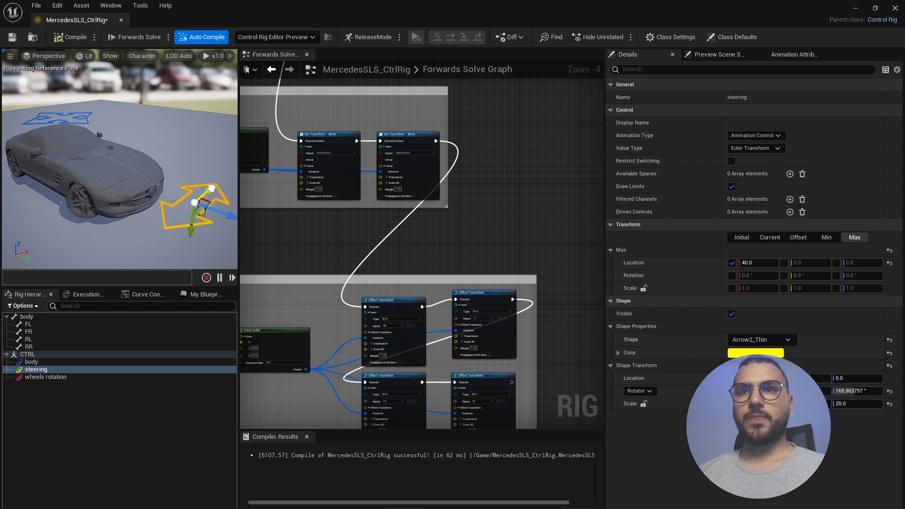
- Reset the steering control's current X location to 0 and compare its offset and limit values
left_click(770, 237)
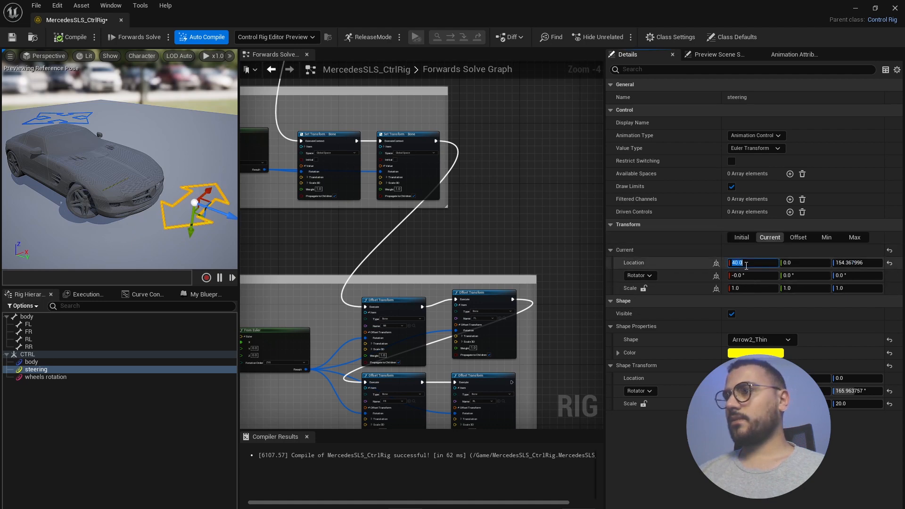
type("0")
key("Return")
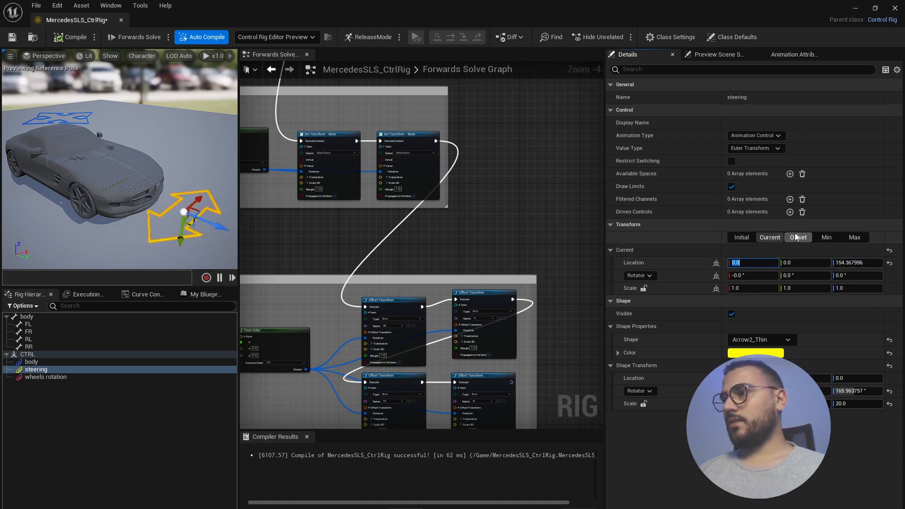
left_click(826, 237)
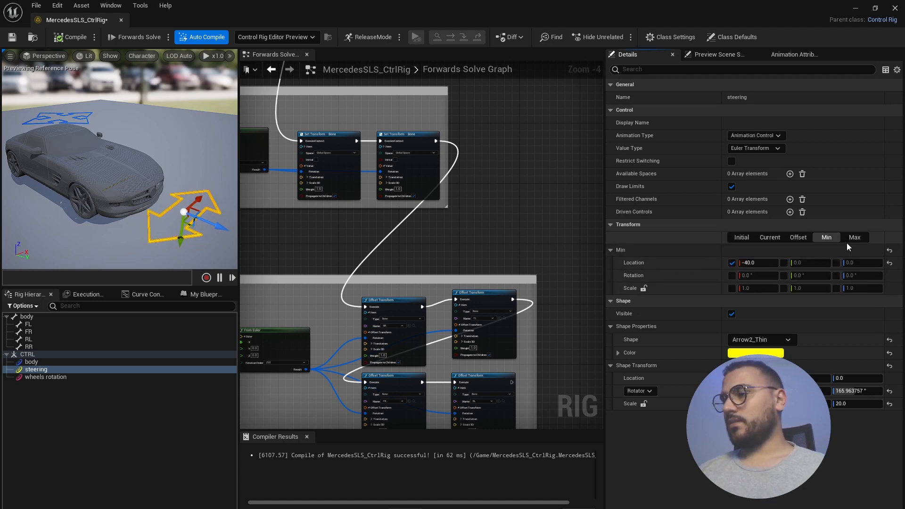
left_click(795, 238)
left_click(801, 262)
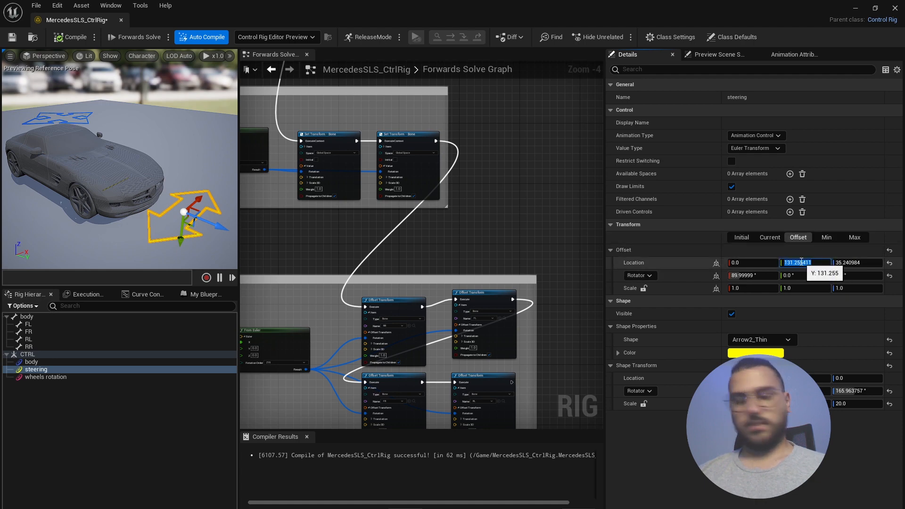
left_click(826, 237)
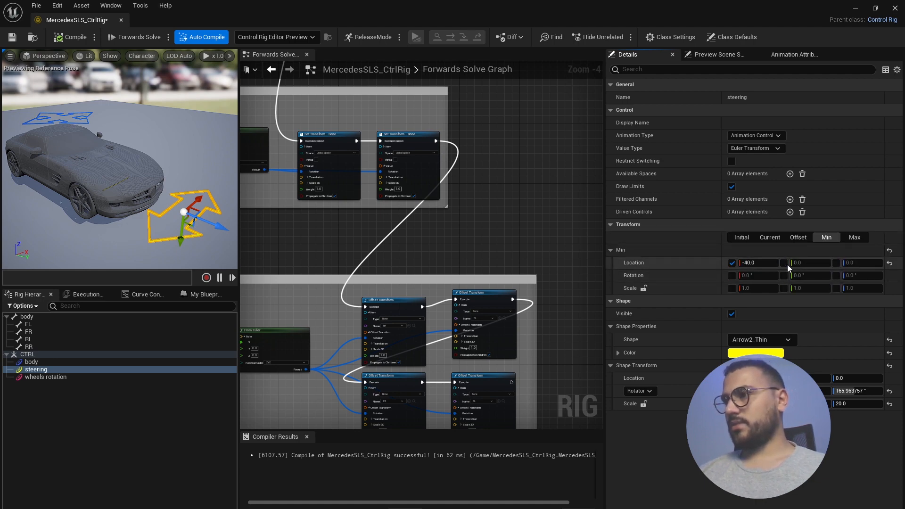
left_click(853, 237)
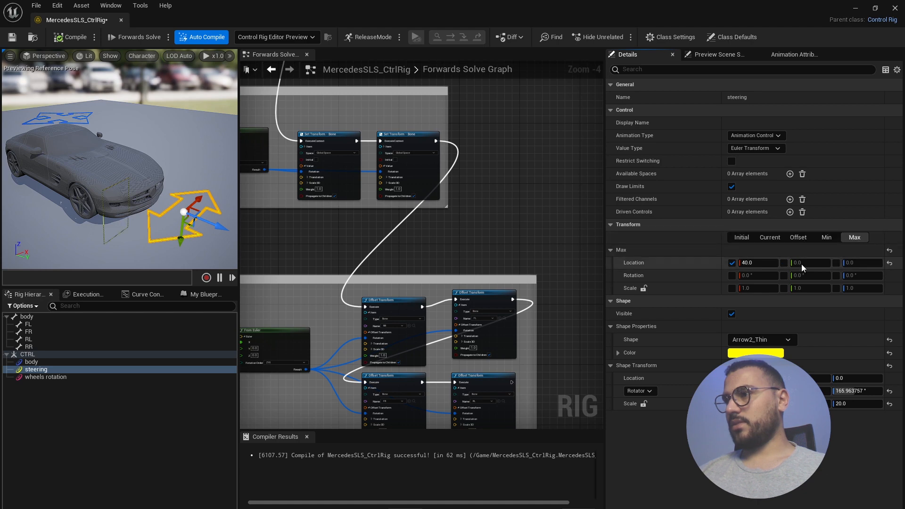
left_click(803, 237)
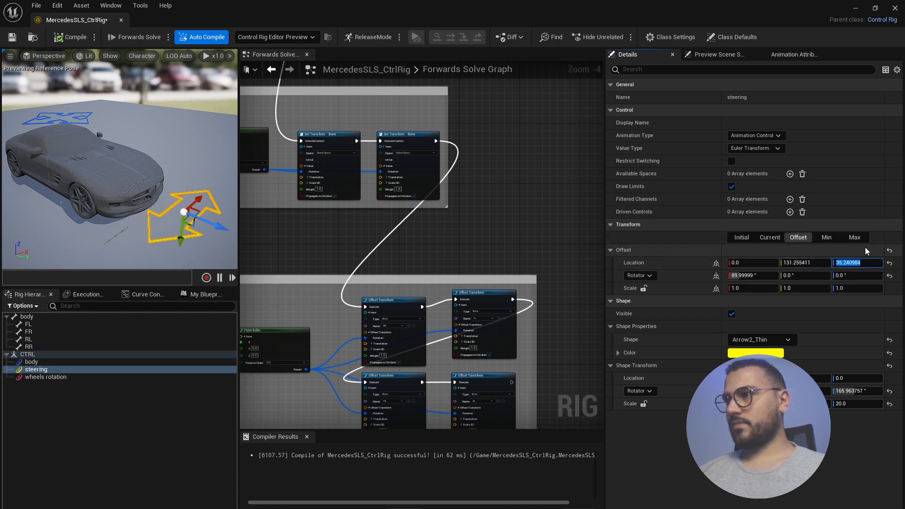
- Paste 35.240986 as the maximum Z location limit and test the control
left_click(826, 238)
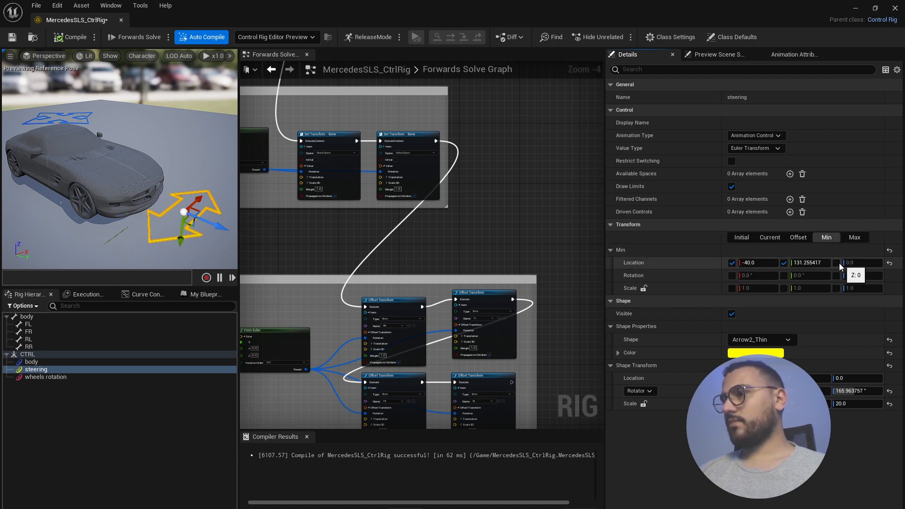
left_click(853, 238)
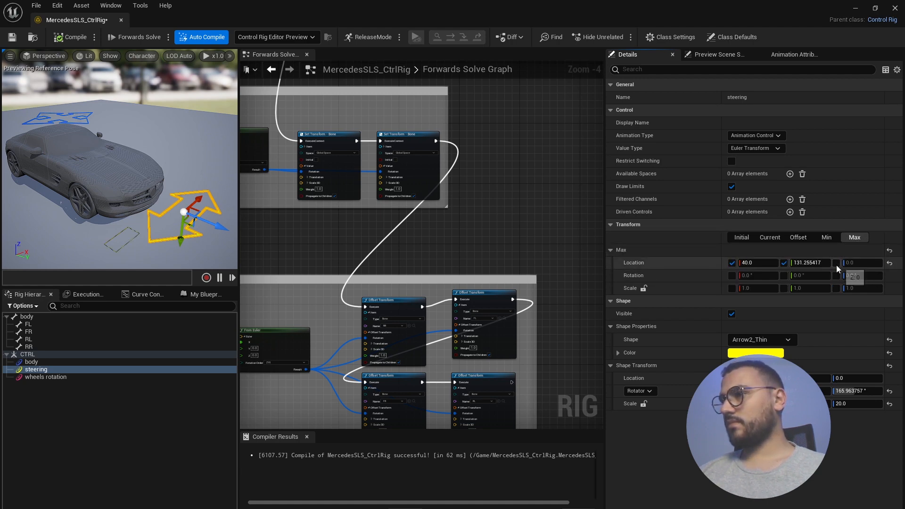
left_click(857, 263)
type("35.240986")
left_click(854, 249)
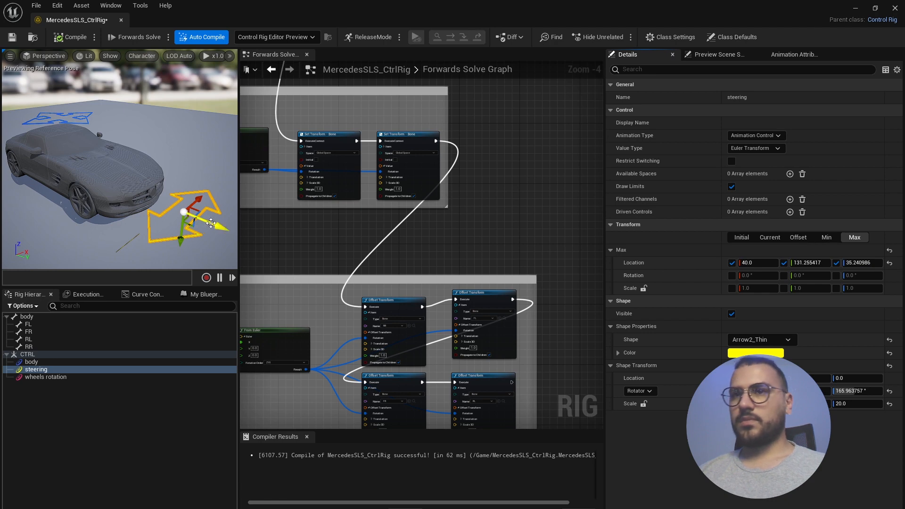
left_click_drag(210, 223, 191, 218)
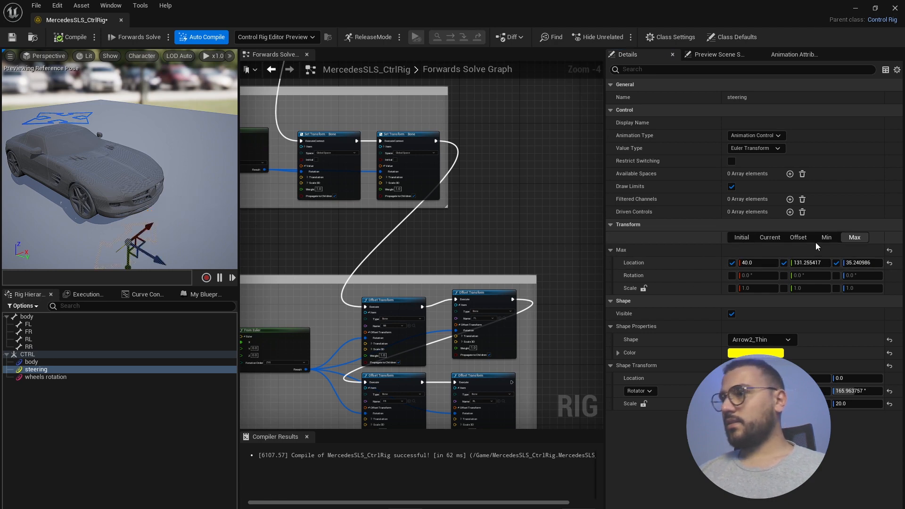
- Turn off the maximum Y location limit and slide the control to test its range
left_click(826, 238)
left_click(797, 238)
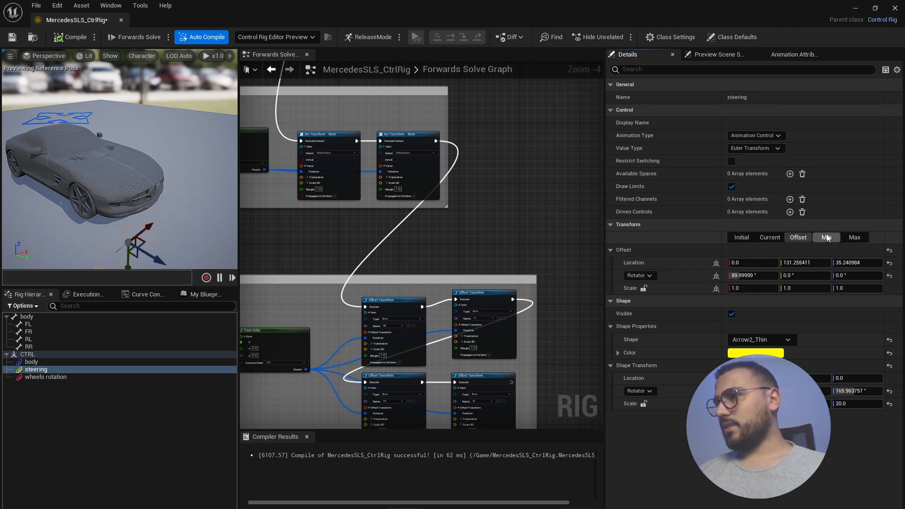
left_click(832, 237)
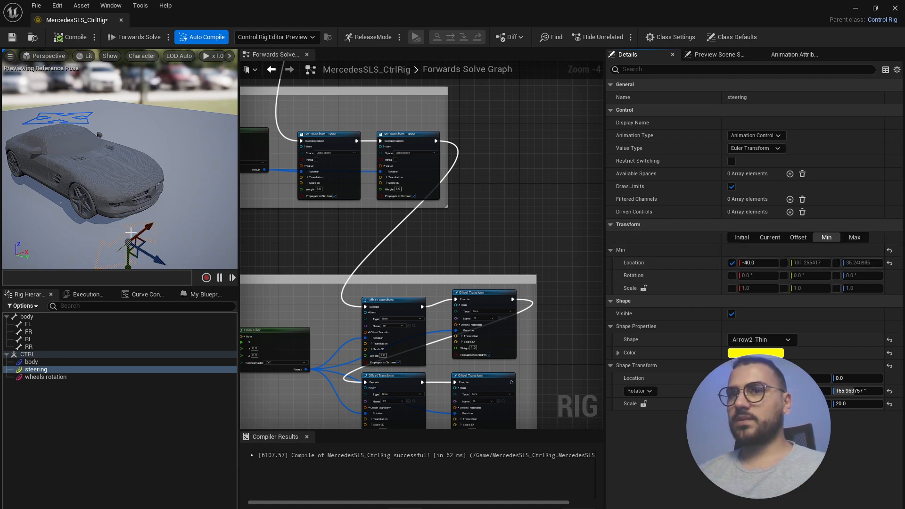
left_click_drag(130, 233, 152, 224)
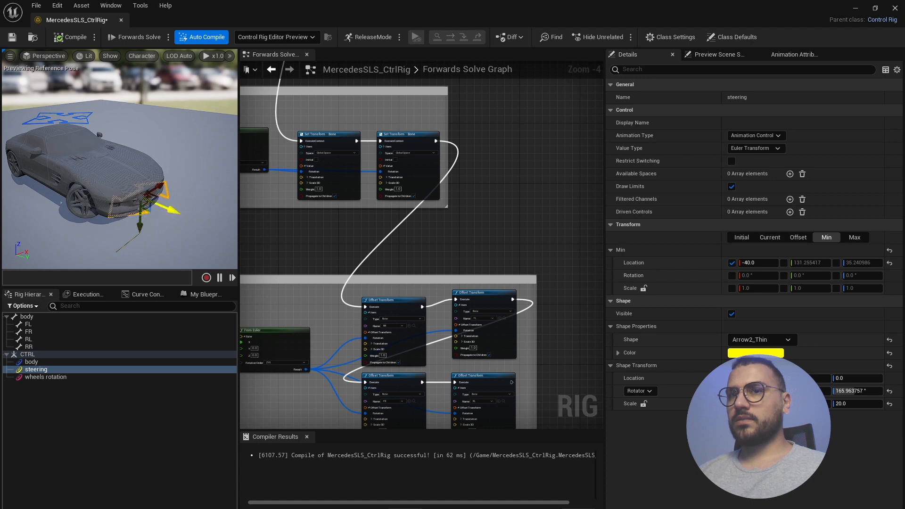
left_click(851, 237)
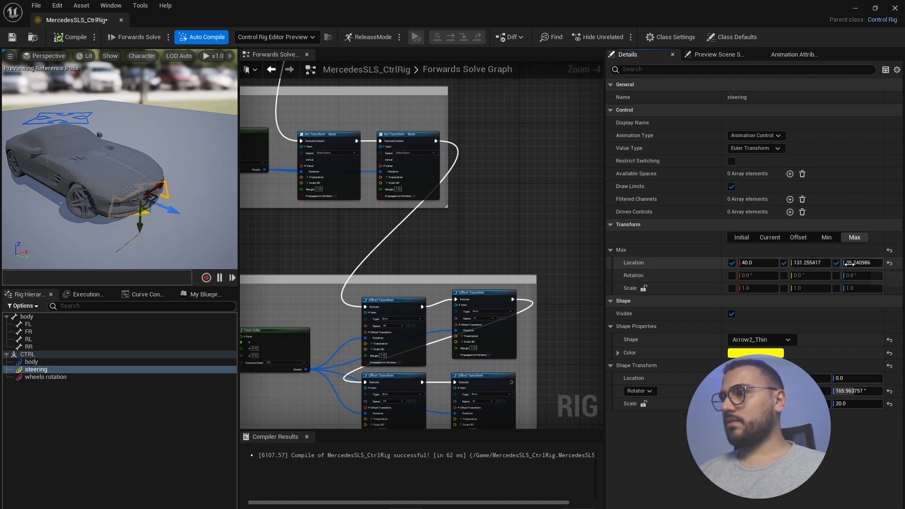
left_click(786, 264)
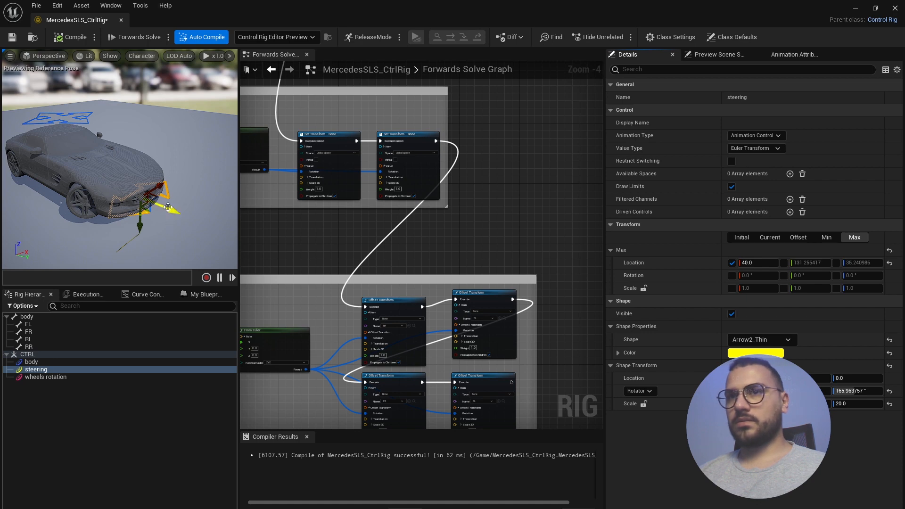
left_click_drag(168, 207, 208, 224)
left_click(804, 241)
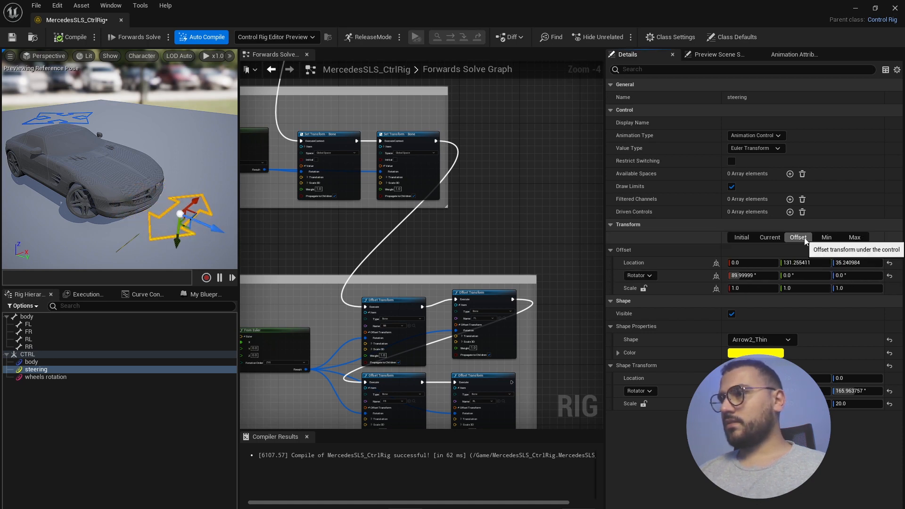
- Set the steering control's offset Location Y and Z to 0
left_click(796, 262)
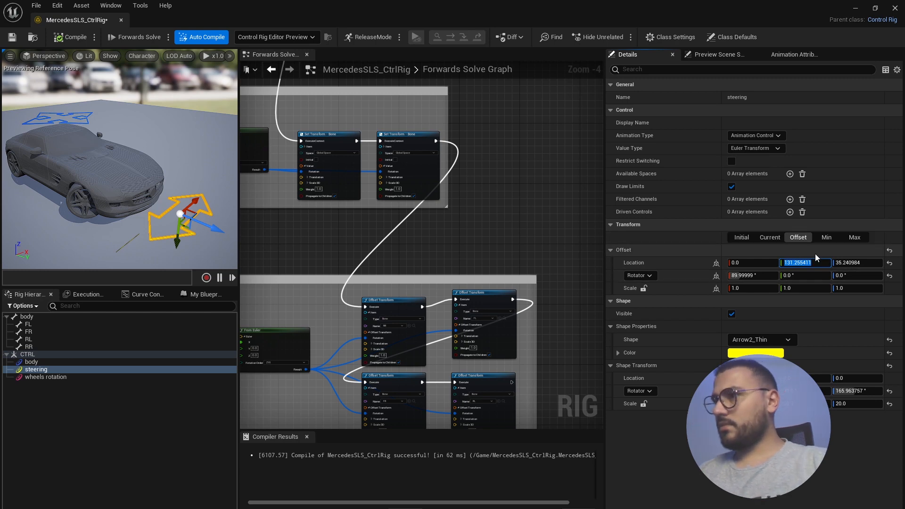
type("0")
key("Tab")
type("0")
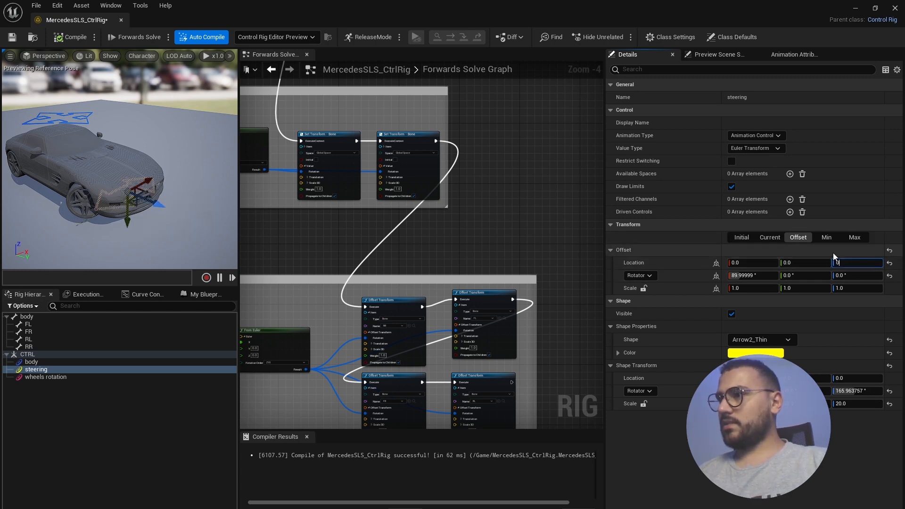
key("Return")
- Drag the steering control into position in front of the car
left_click(769, 237)
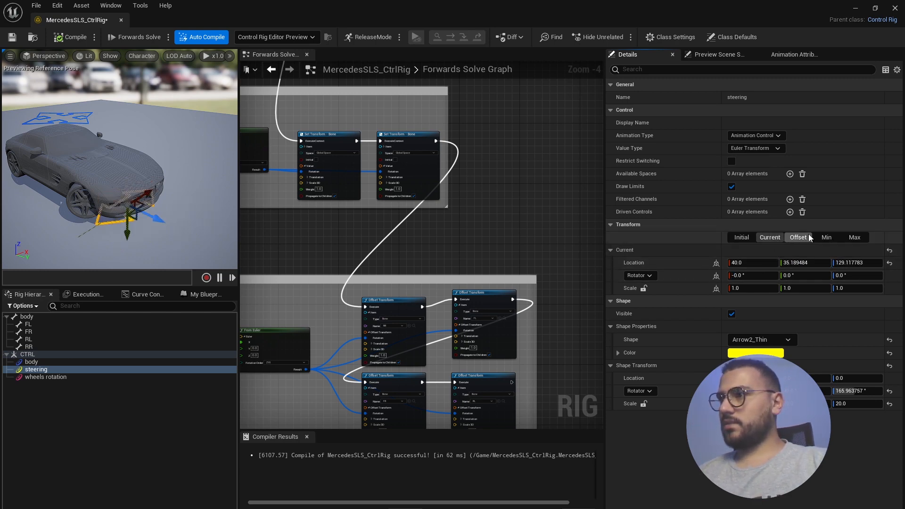
left_click_drag(166, 219, 188, 228)
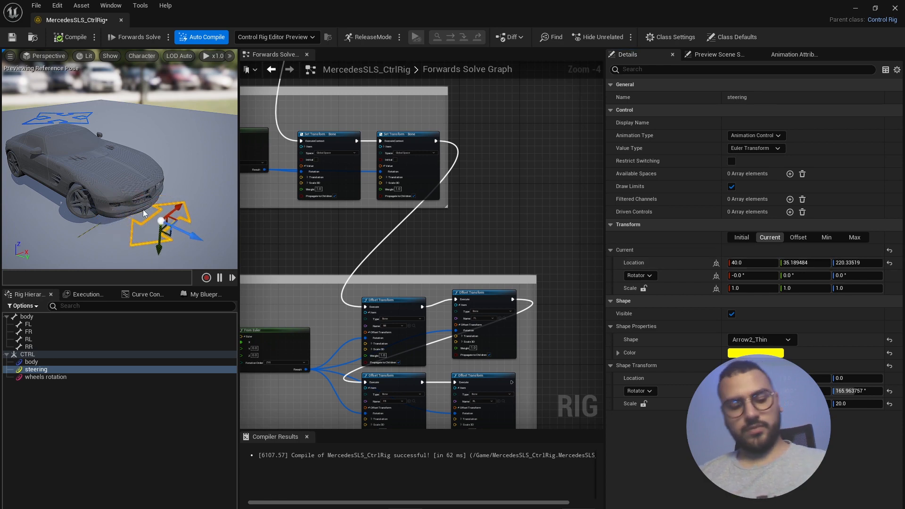
left_click_drag(188, 188, 166, 235, "alt")
left_click_drag(180, 206, 163, 207)
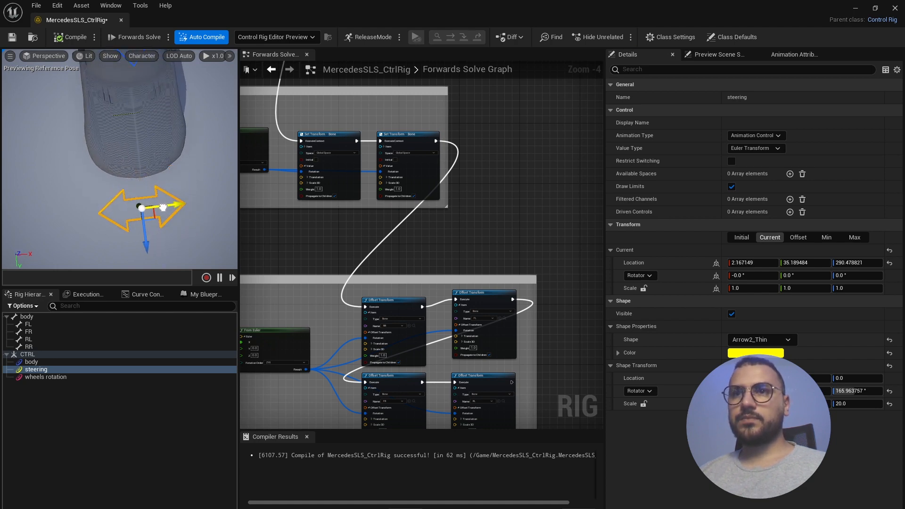
right_click_drag(145, 227, 145, 229)
left_click_drag(145, 228, 145, 228)
right_click_drag(145, 227, 170, 268)
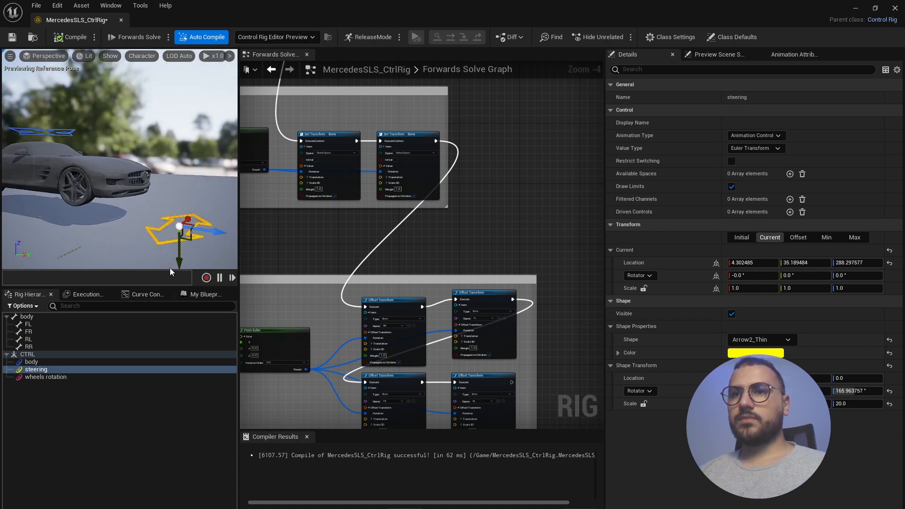
left_click_drag(181, 255, 141, 207)
left_click_drag(116, 138, 121, 106, "alt")
- Reset the control's current Location X to 0 to recentre the front wheels
left_click(743, 263)
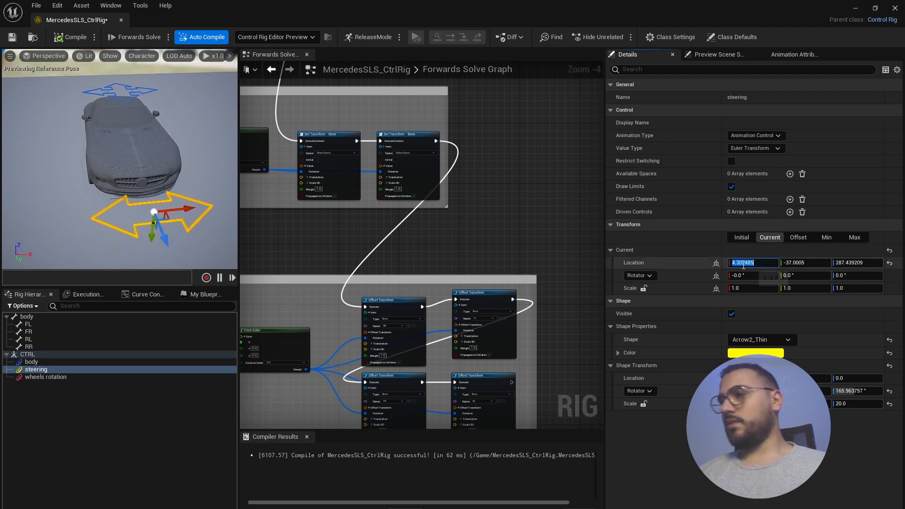
key("Return")
left_click_drag(97, 165, 122, 173, "alt")
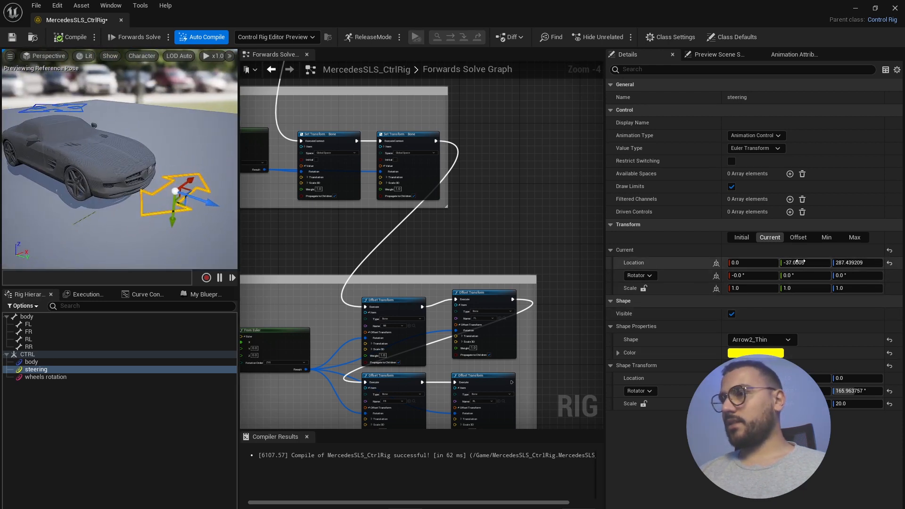
left_click(798, 237)
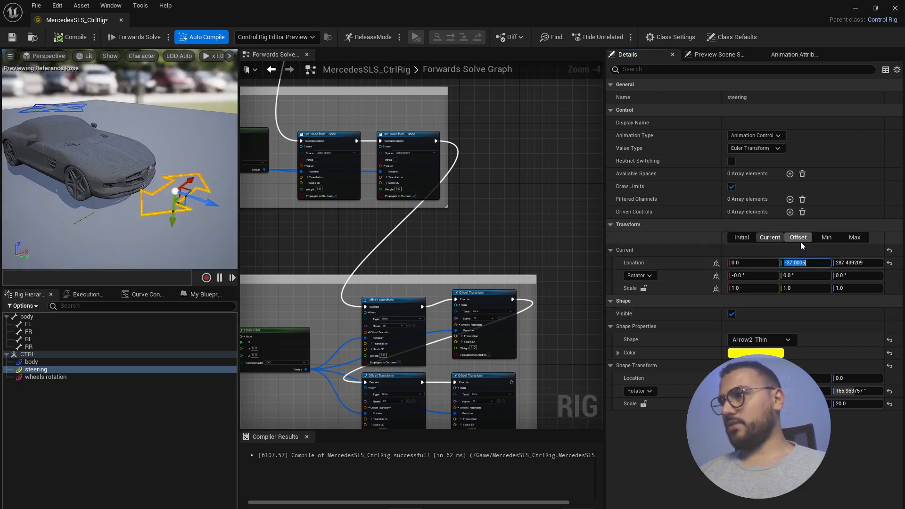
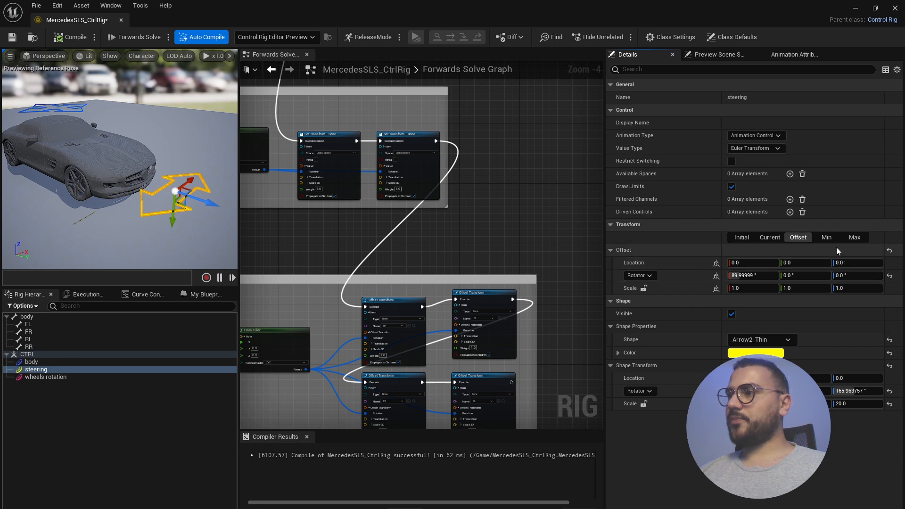
- Enable min/max location limits, with X from -40 to 40 and Min Y -37.0005
left_click(826, 237)
left_click(784, 263)
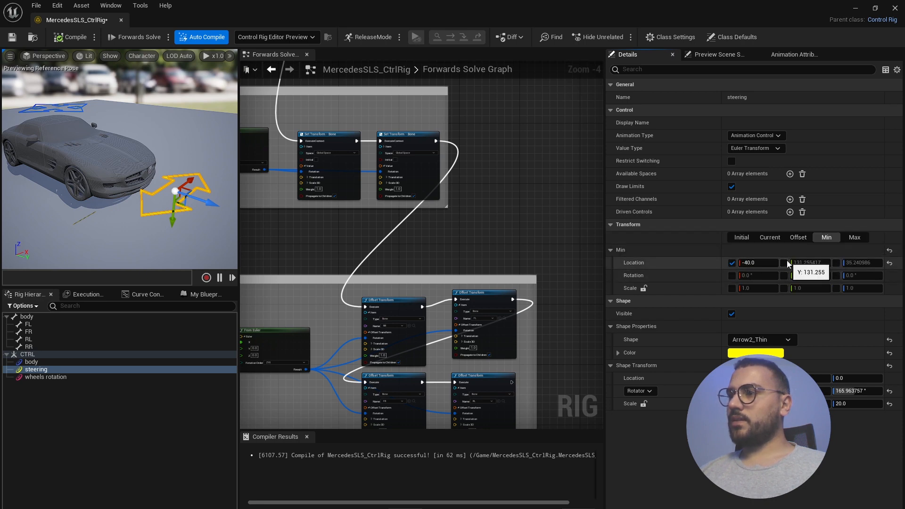
left_click(808, 262)
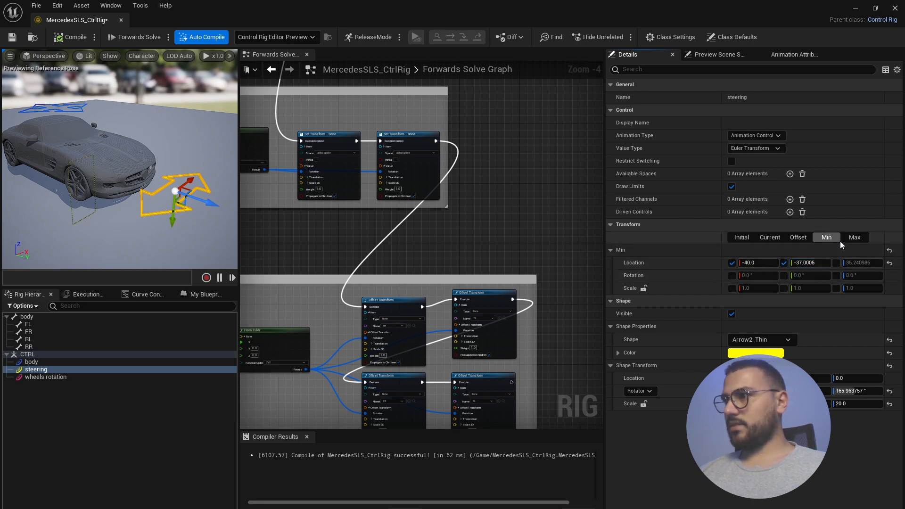
left_click(854, 238)
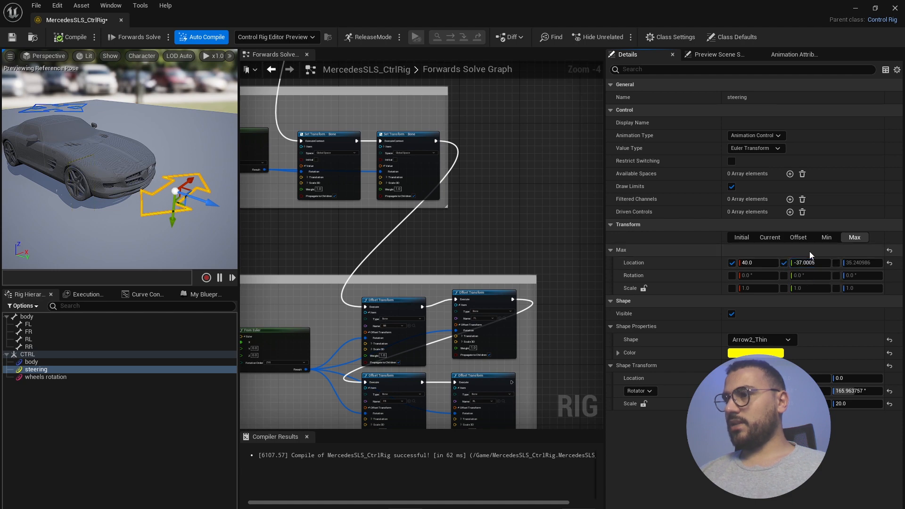
- Pin the Min and Max Z limits to the current height 287.439209
left_click(799, 237)
left_click(769, 238)
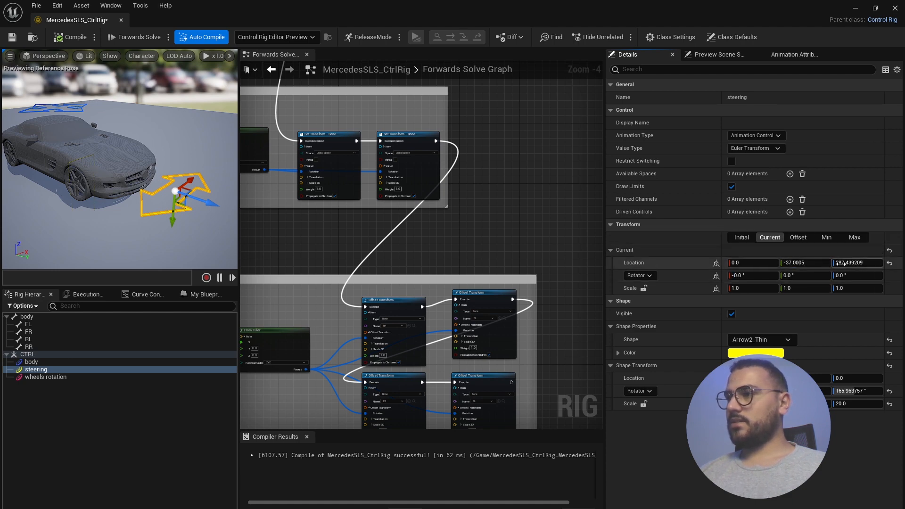
left_click(852, 262)
key("ctrl+c")
left_click(834, 237)
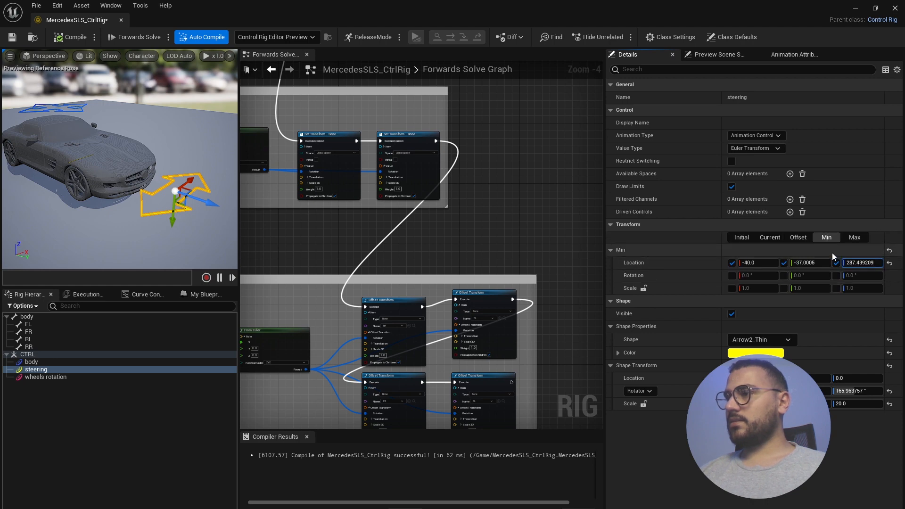
left_click(854, 237)
left_click(855, 262)
key("ctrl+v")
key("Return")
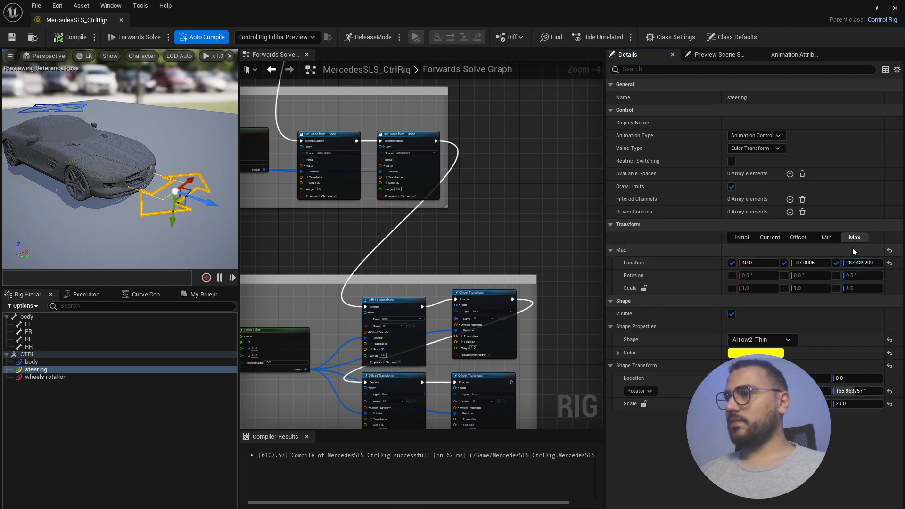
left_click_drag(216, 199, 195, 213, "alt")
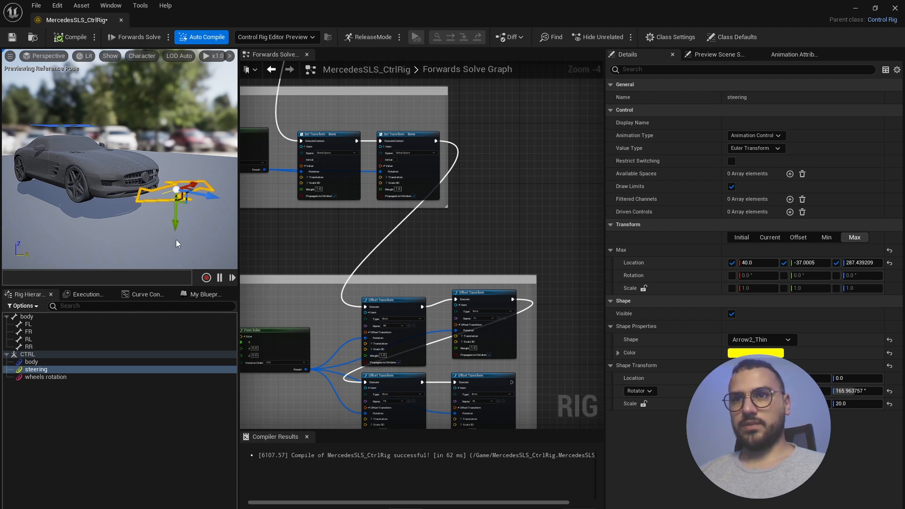
left_click_drag(151, 181, 209, 215, "alt")
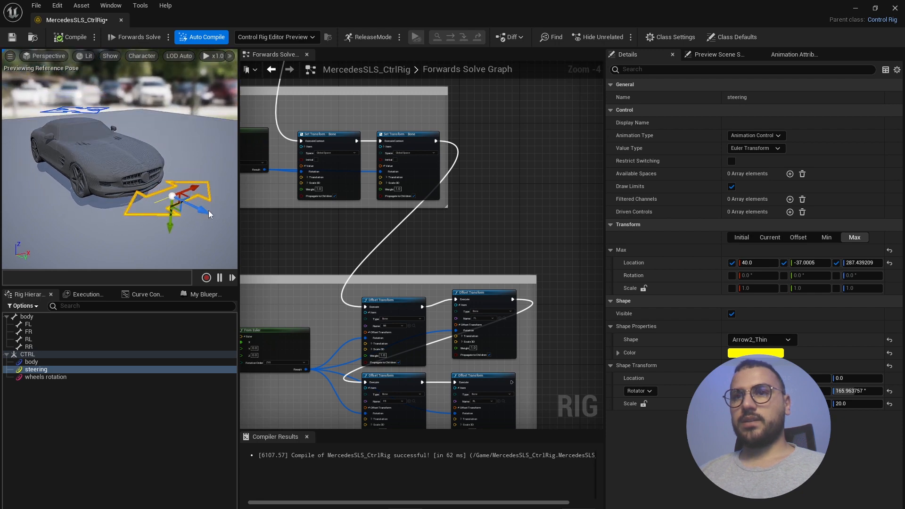
left_click_drag(133, 179, 133, 202, "alt")
right_click_drag(134, 183, 138, 176)
left_click_drag(168, 194, 187, 188)
right_click_drag(119, 152, 119, 151)
scroll(448, 228, "down", 5)
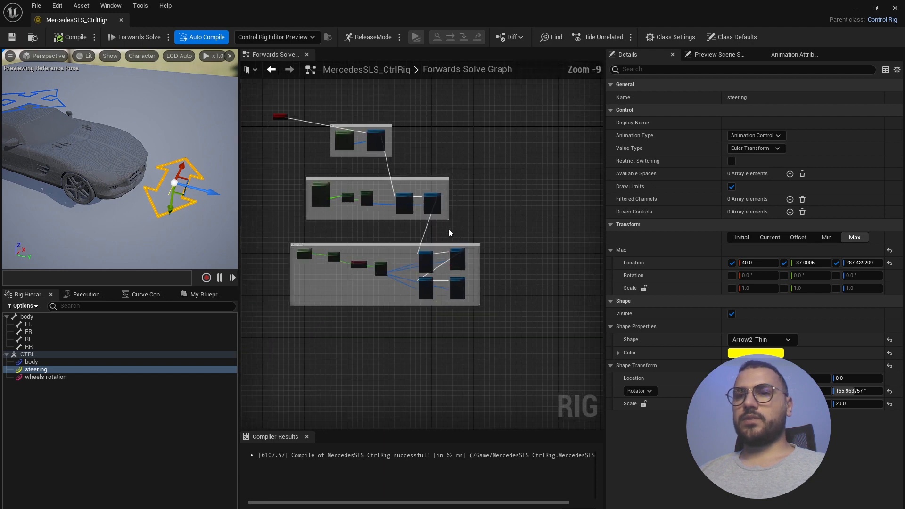
- Select the wheels rotation control and change its shape to Circle_Thin
left_click(64, 377)
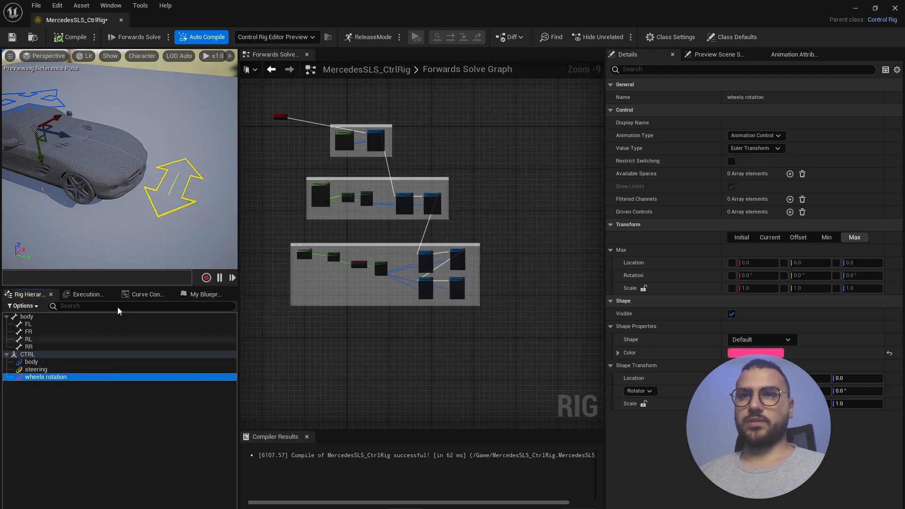
right_click_drag(129, 161, 147, 151)
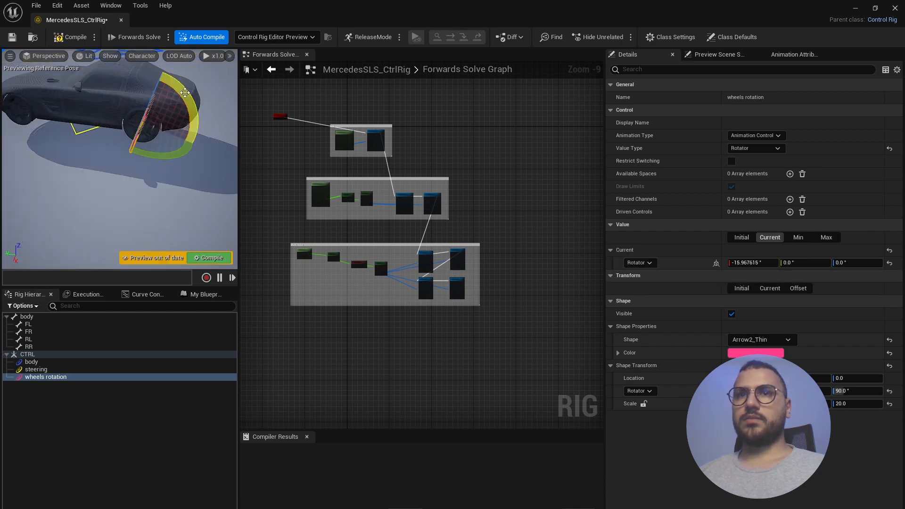
key("ctrl+z")
key("ctrl+z")
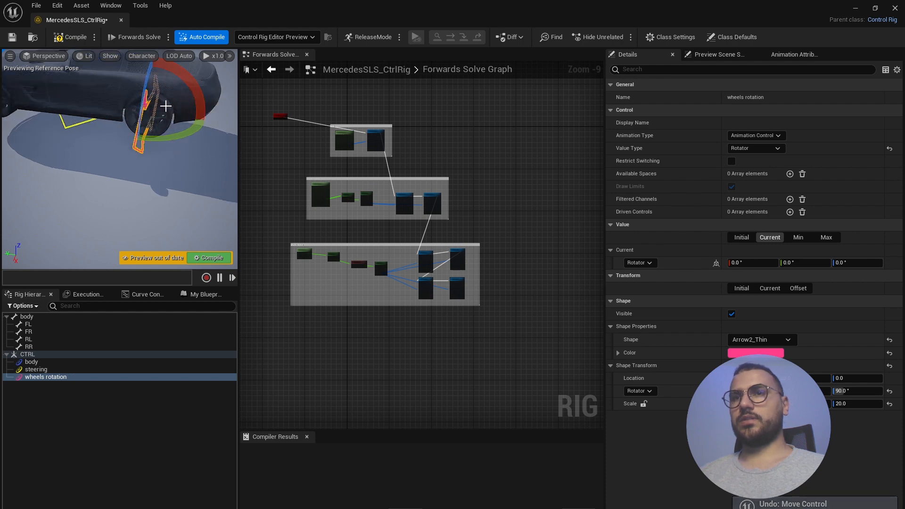
left_click(774, 341)
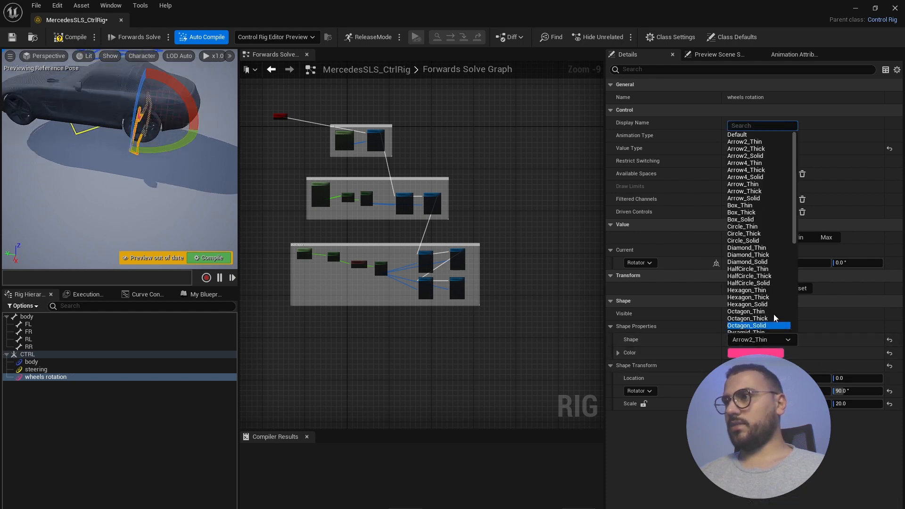
type("arr")
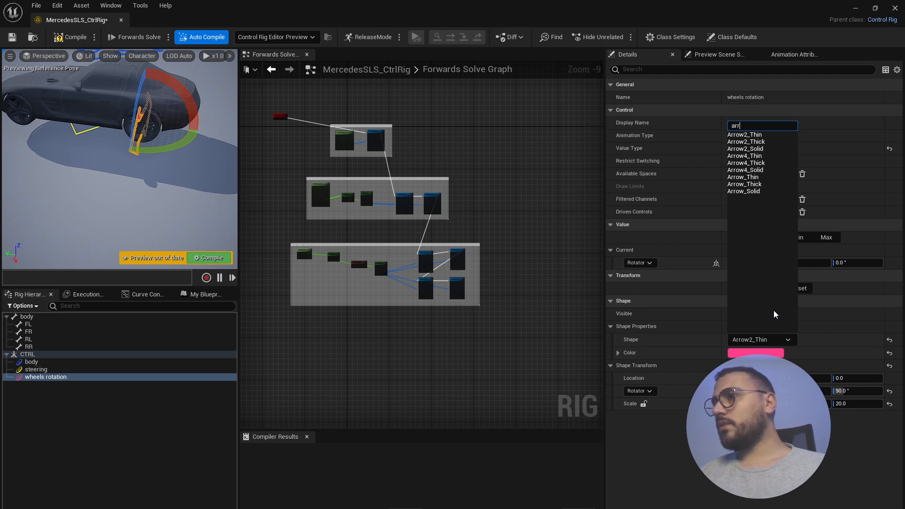
key("BackSpace")
key("BackSpace")
key("BackSpace")
type("cir")
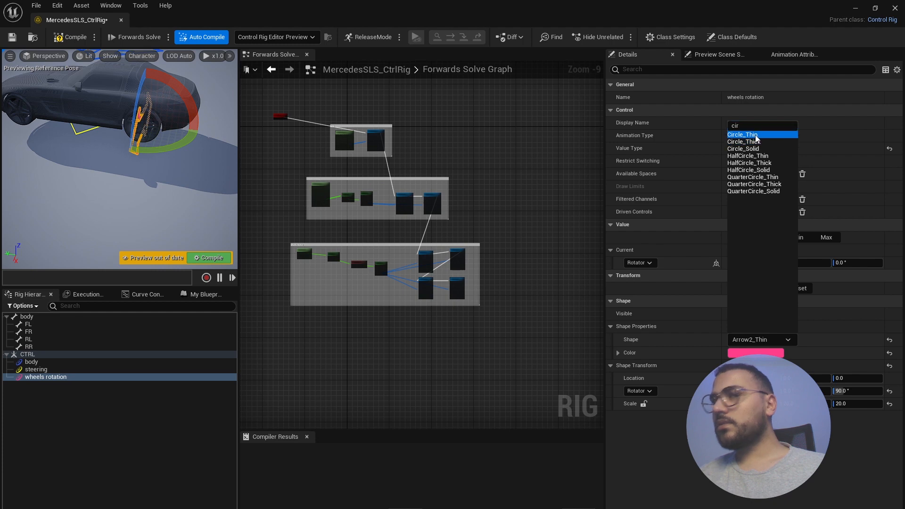
left_click(756, 136)
mouse_move(158, 98)
left_mouse_down("alt")
mouse_move(118, 87)
mouse_move(113, 73)
mouse_move(134, 65)
mouse_move(156, 101)
left_mouse_up("alt")
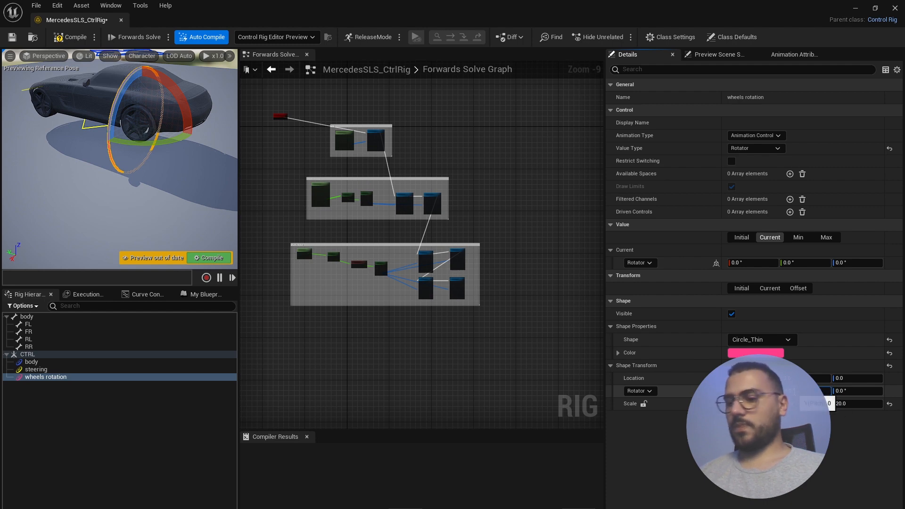
- Pitch the circle shape 90 degrees and set its scale to 10
type("90")
key("Return")
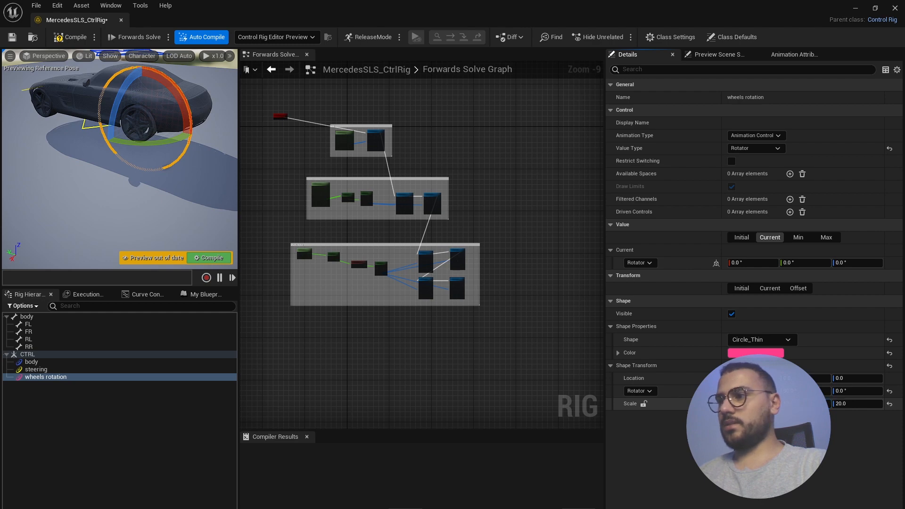
left_click(857, 403)
type("10")
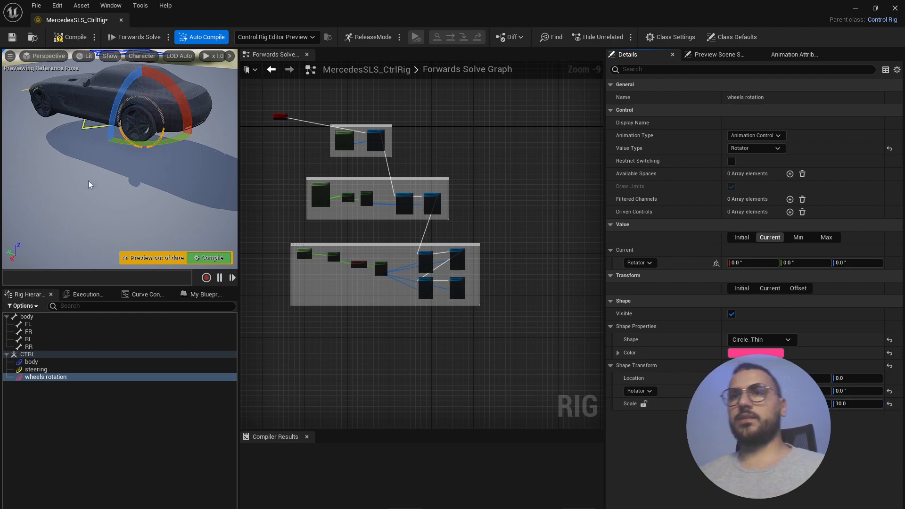
- Raise the circle shape's Z location to 4.46 and shift it along X onto the wheel
left_click_drag(89, 182, 188, 202, "alt")
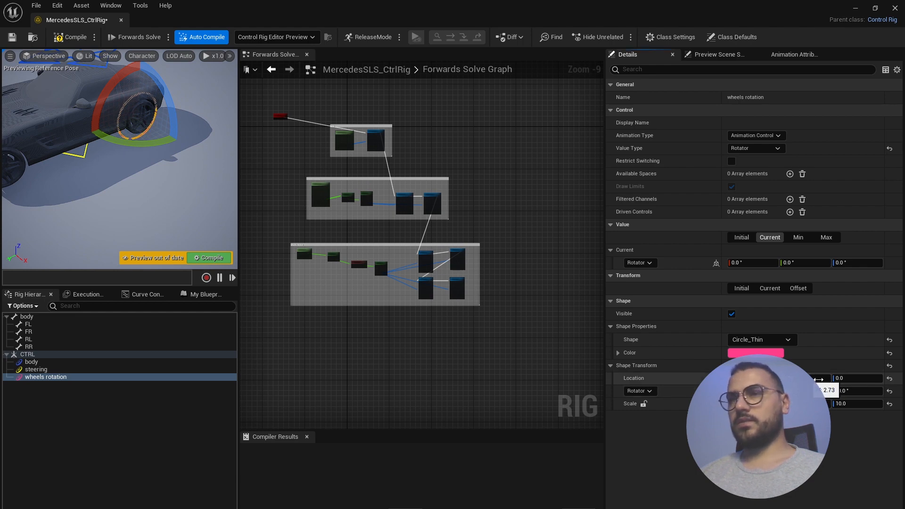
left_click_drag(838, 378, 843, 377)
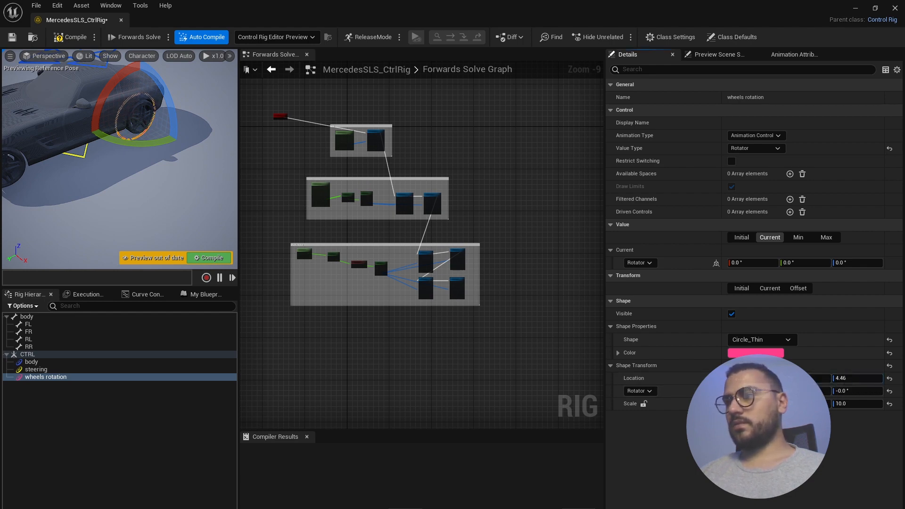
mouse_move(746, 378)
left_mouse_down()
mouse_move(759, 373)
mouse_move(719, 378)
mouse_move(750, 379)
left_mouse_up()
- Fine-tune the shape's location until the circle is centred on the wheel
left_click_drag(141, 188, 101, 158, "alt")
scroll(165, 89, "up", 3)
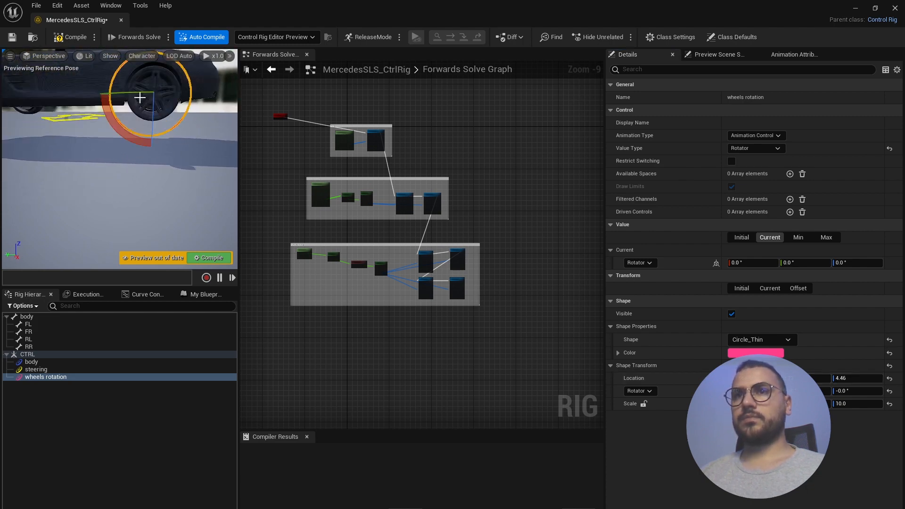
middle_click_drag(140, 97, 108, 157)
middle_click_drag(86, 113, 93, 111)
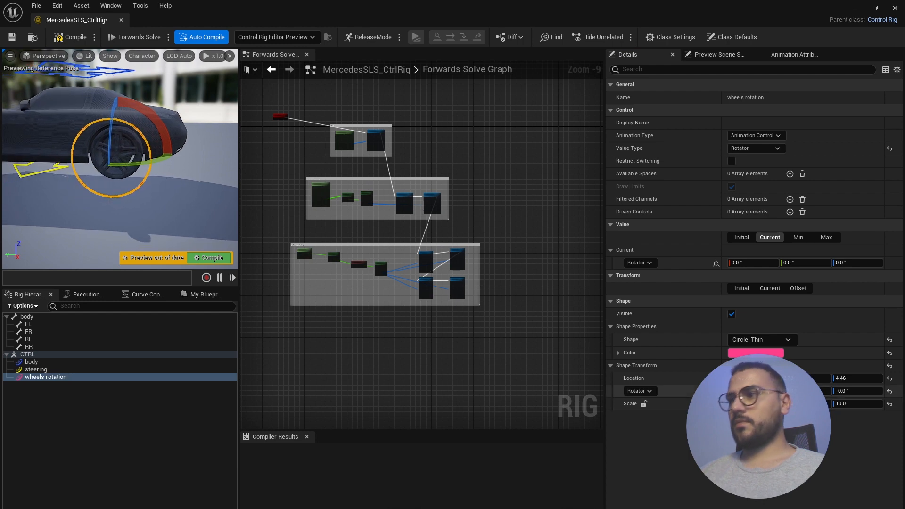
left_click_drag(786, 380, 899, 377)
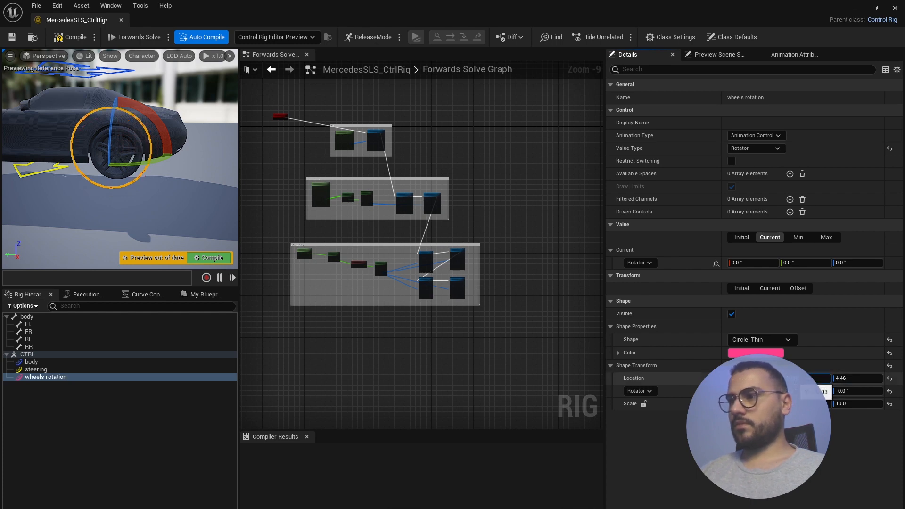
left_click_drag(795, 379, 817, 379)
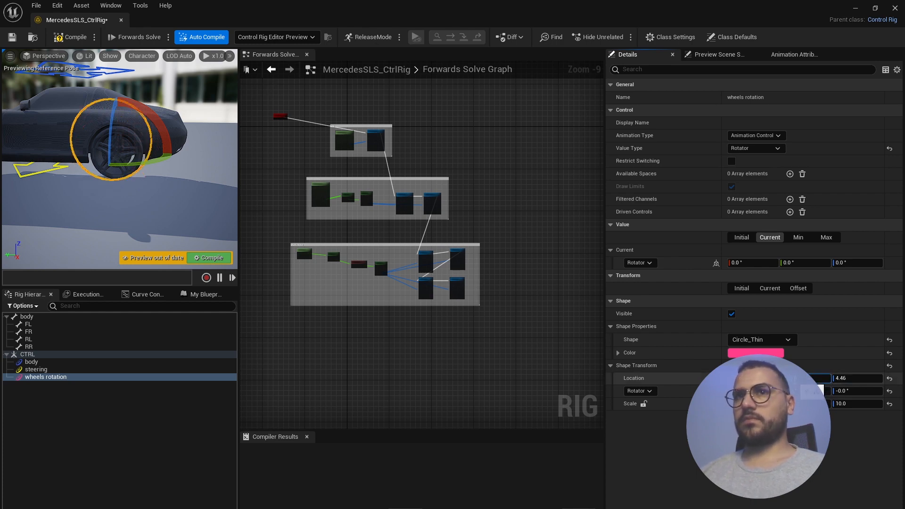
left_click_drag(141, 221, 226, 207, "alt")
left_click_drag(188, 136, 66, 151, "alt")
left_click(159, 132)
left_click(162, 155)
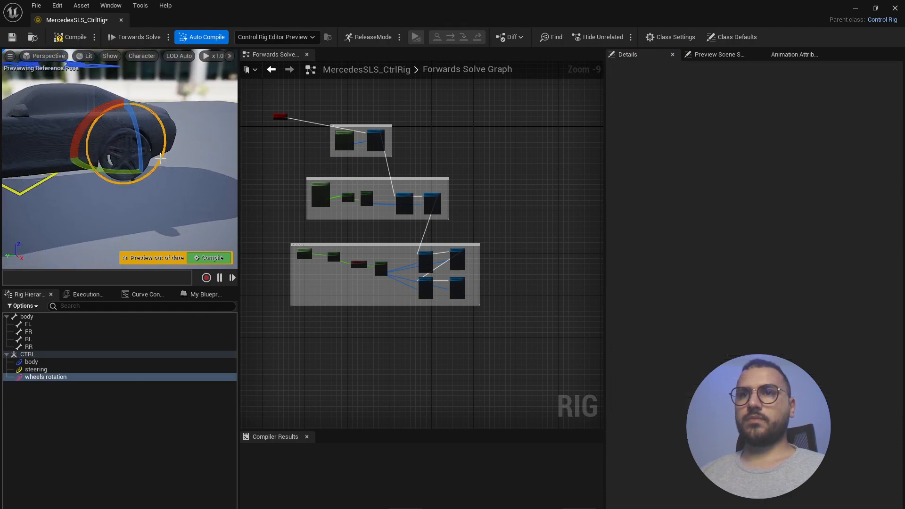
left_click_drag(161, 154, 135, 149, "alt")
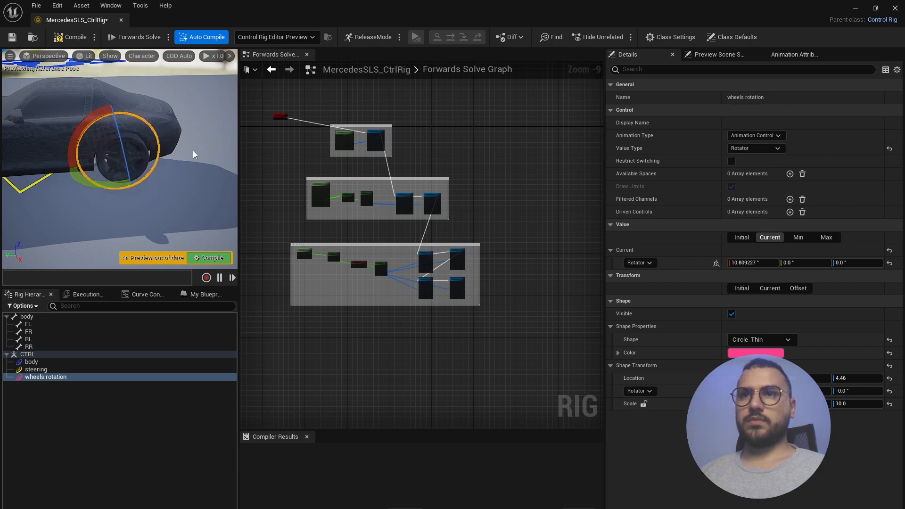
key("ctrl+z")
key("ctrl+z")
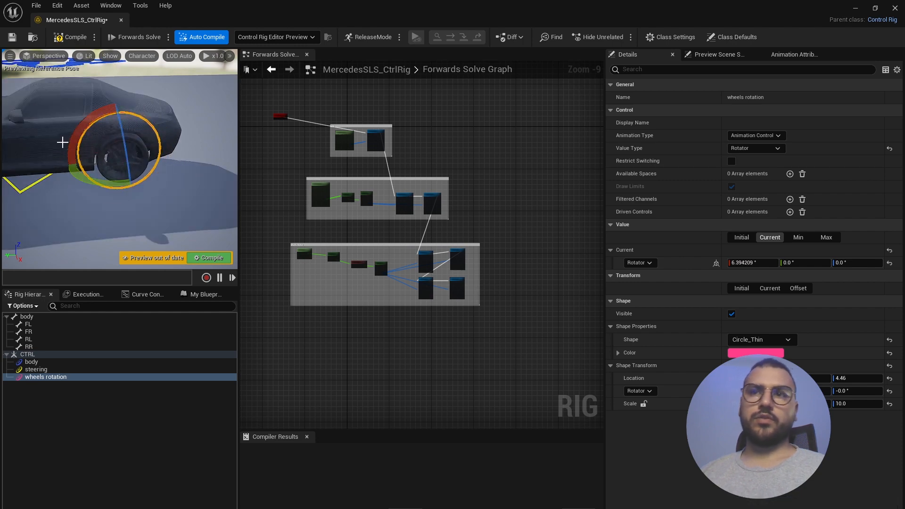
key("ctrl+z")
left_click_drag(121, 145, 141, 134, "alt")
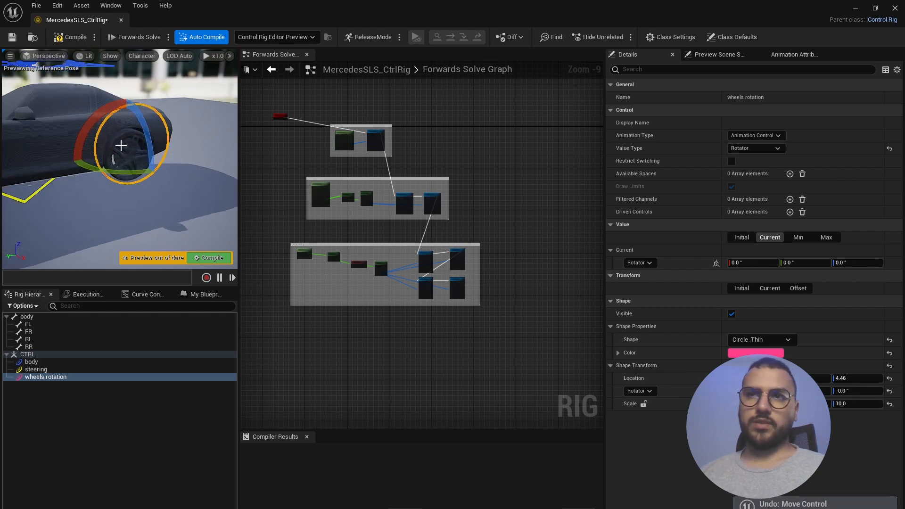
scroll(121, 146, "up", 5)
scroll(121, 146, "down", 5)
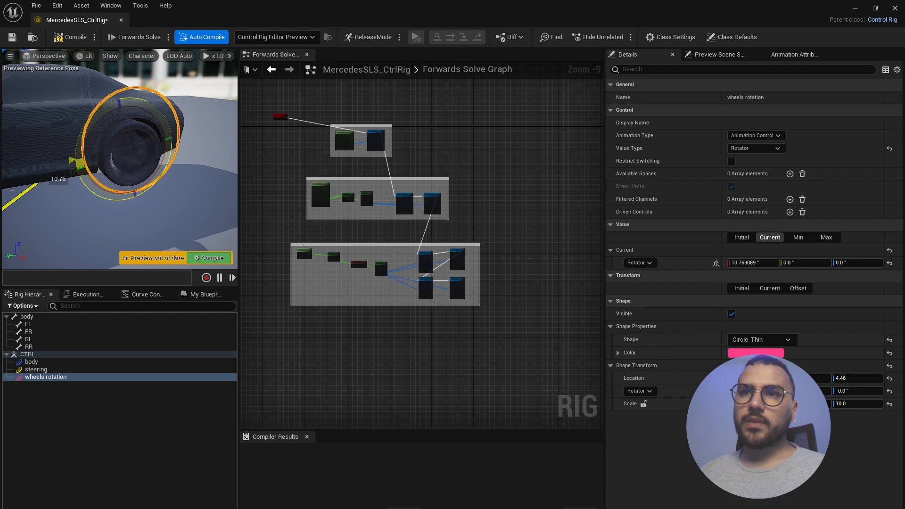
mouse_move(80, 168)
left_mouse_down()
mouse_move(80, 135)
mouse_move(84, 177)
left_mouse_up()
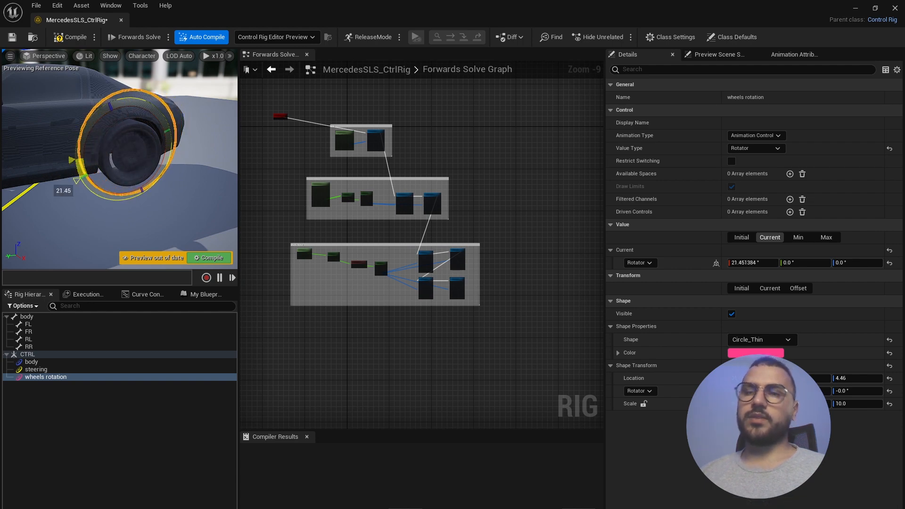
key("ctrl+z")
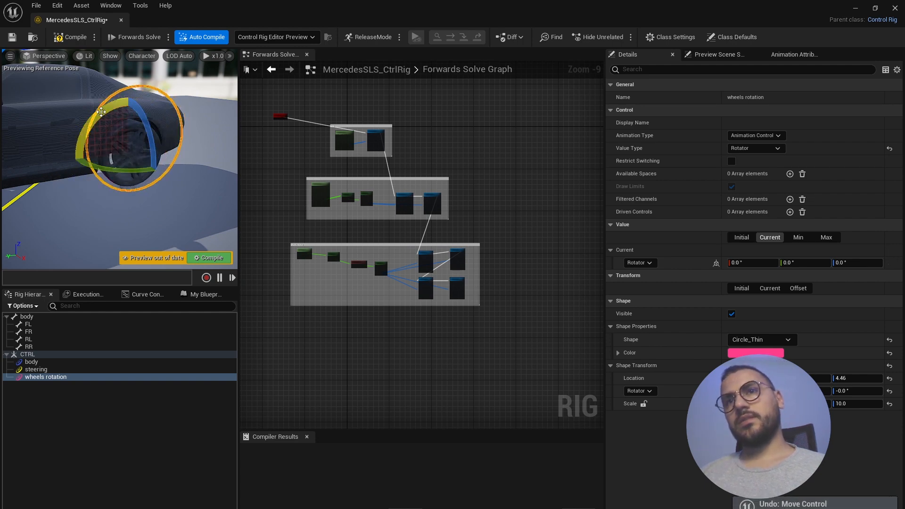
left_click_drag(101, 111, 84, 158)
key("ctrl+z")
- Enter -40 as the Multiply node's B value, then reset the wheel control's rotation
scroll(376, 255, "up", 7)
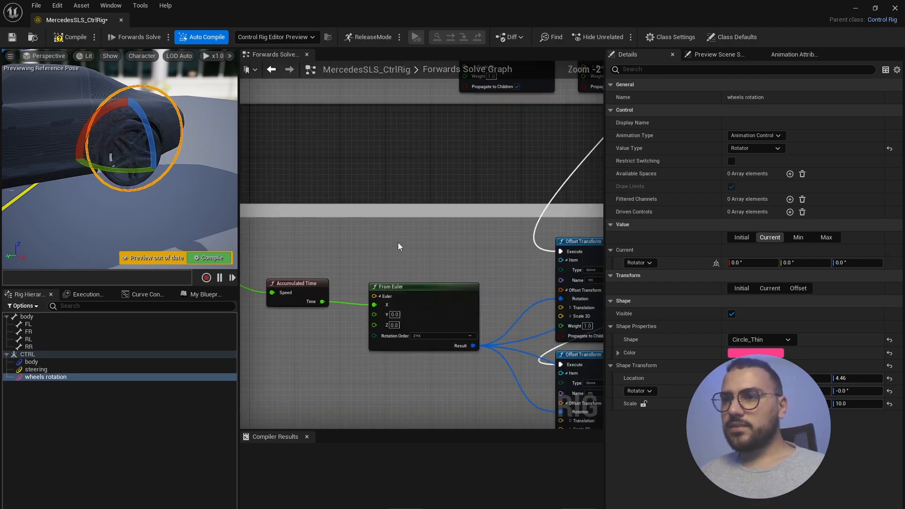
scroll(505, 231, "down", 4)
scroll(324, 252, "up", 5)
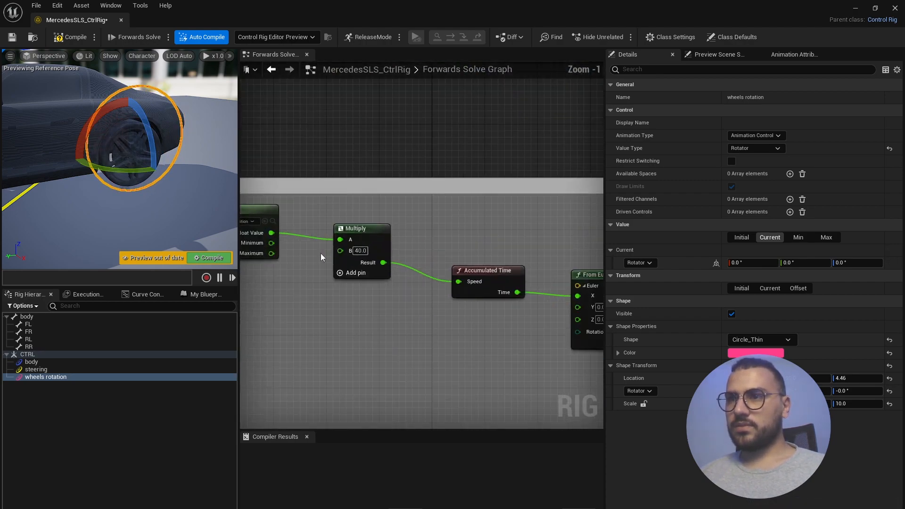
scroll(320, 253, "up", 1)
left_click(363, 250)
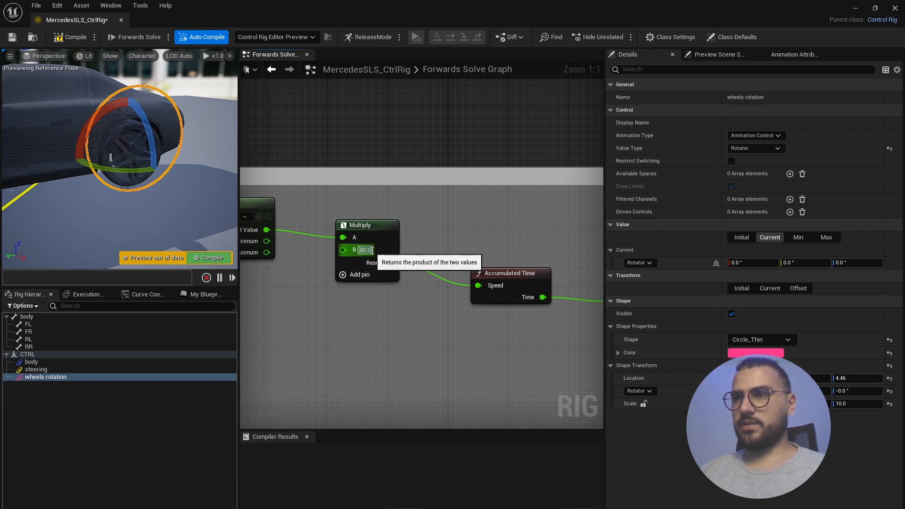
key("Return")
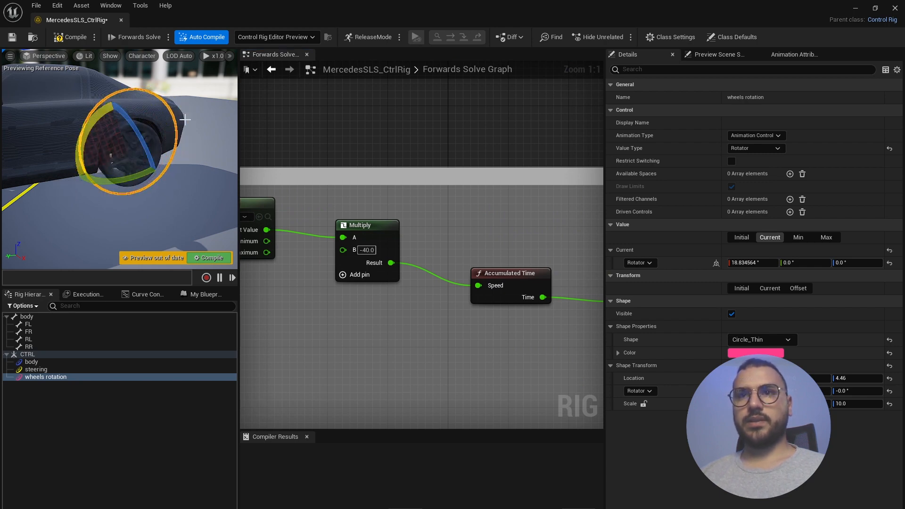
key("ctrl+z")
scroll(185, 175, "down", 3)
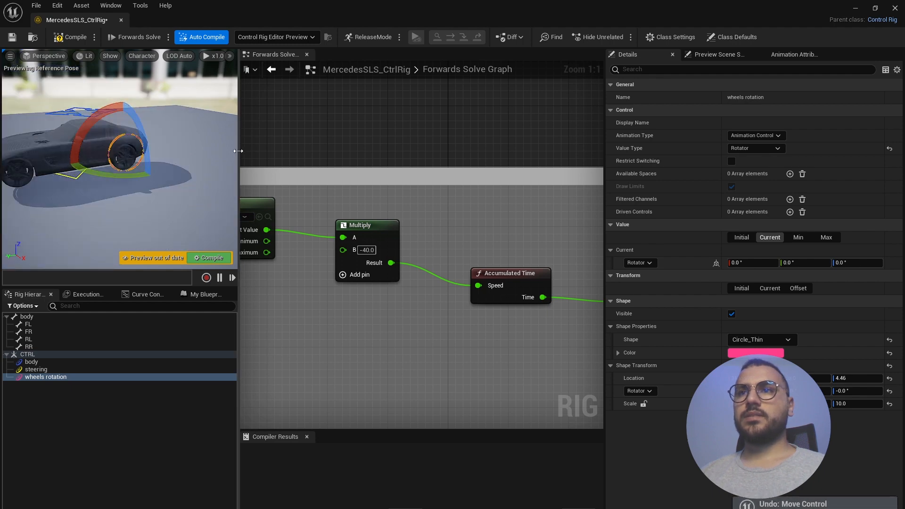
- Select the steering control and slide it sideways with the move gizmo to test wheel steering
left_click_drag(239, 160, 393, 162)
scroll(151, 179, "down", 4)
left_click_drag(150, 179, 306, 203, "alt")
left_click(95, 369)
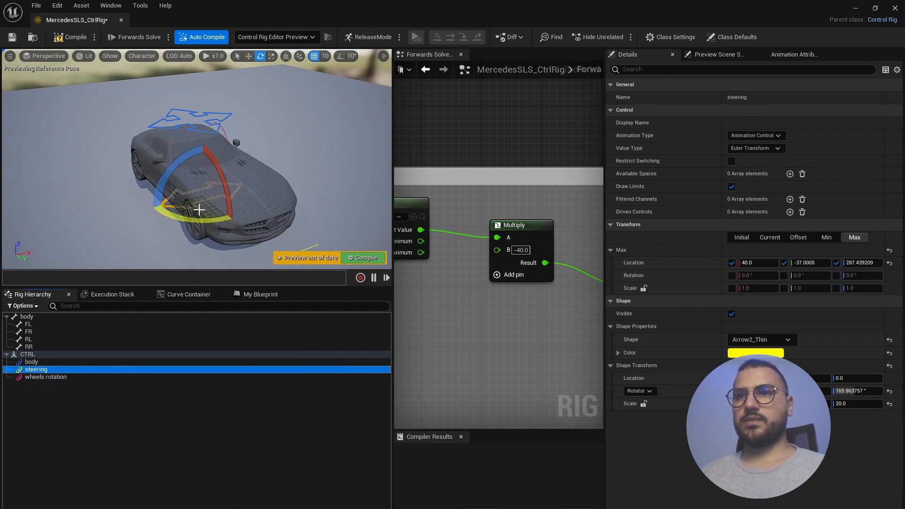
key("w")
left_click_drag(225, 189, 267, 186)
scroll(217, 182, "down", 4)
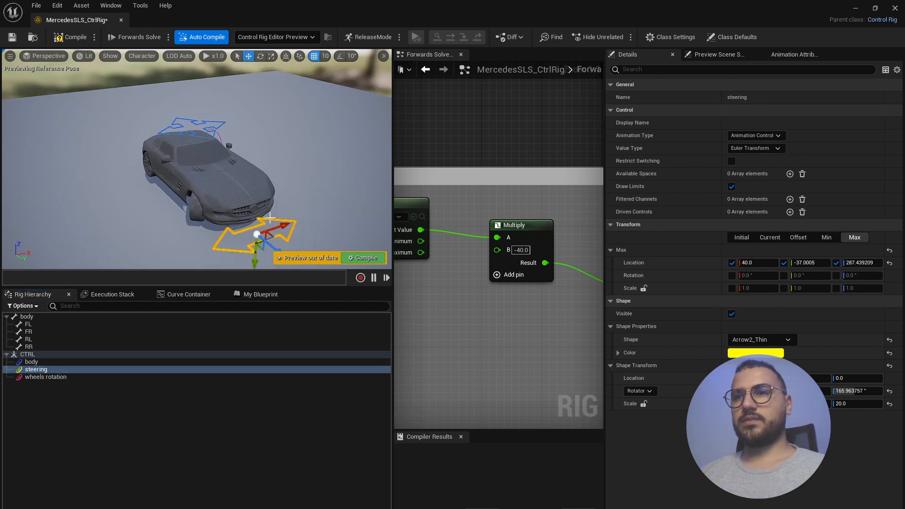
scroll(295, 226, "up", 2)
left_click_drag(293, 237, 311, 232)
middle_click_drag(310, 233, 220, 175)
scroll(185, 150, "up", 3)
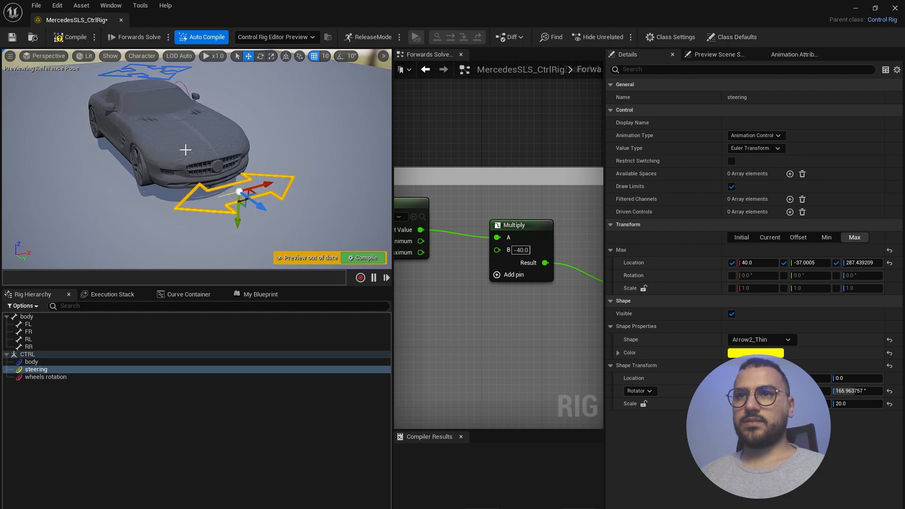
mouse_move(186, 149)
left_mouse_down("alt")
mouse_move(207, 118)
mouse_move(181, 177)
mouse_move(190, 164)
left_mouse_up("alt")
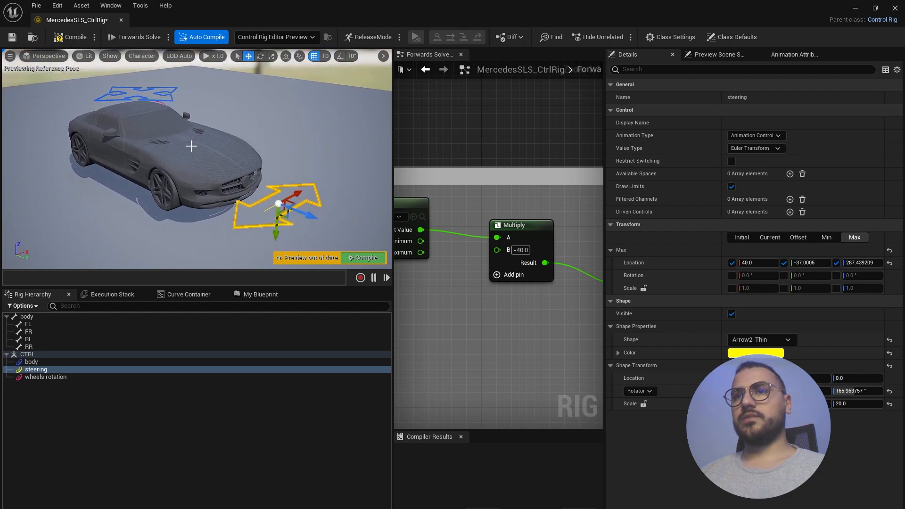